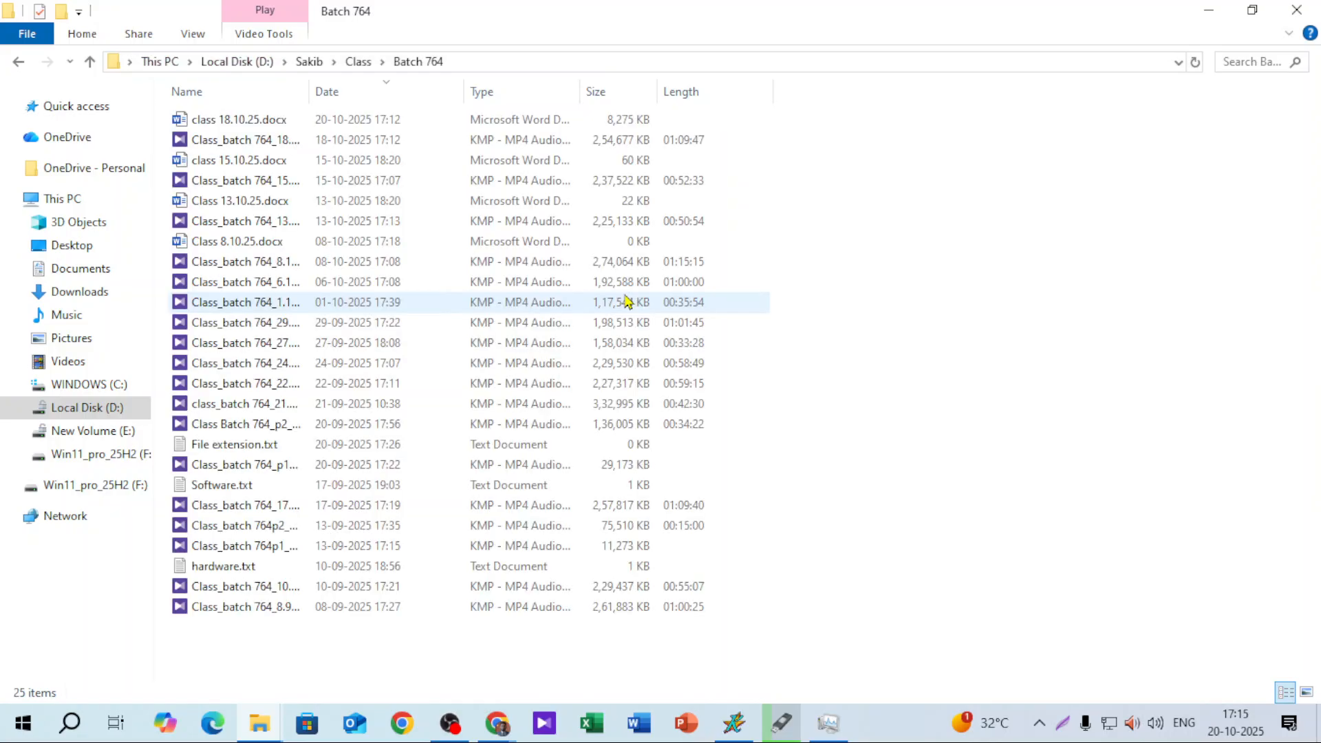
Create a new Microsoft Word document in the Batch 764 folder and name it class 20.10.25.docx.
right_click(919, 268)
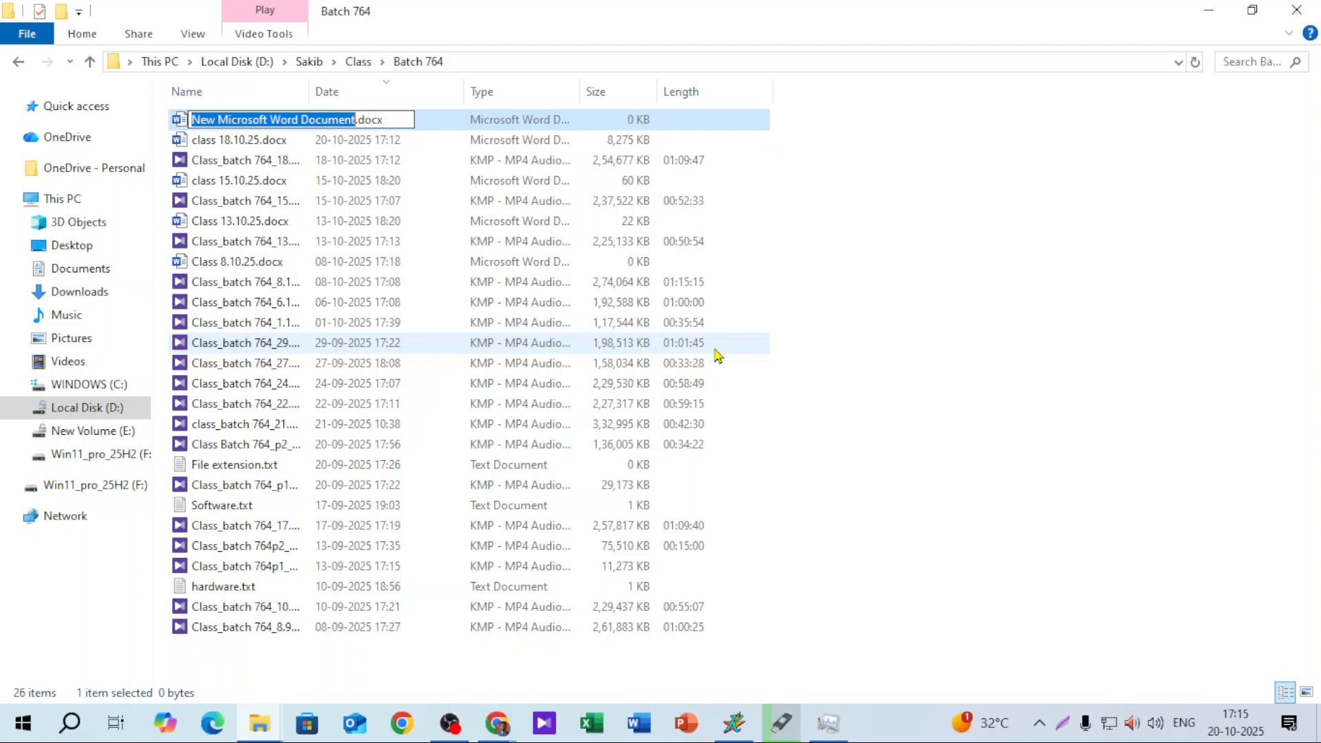
type("class 20.10")
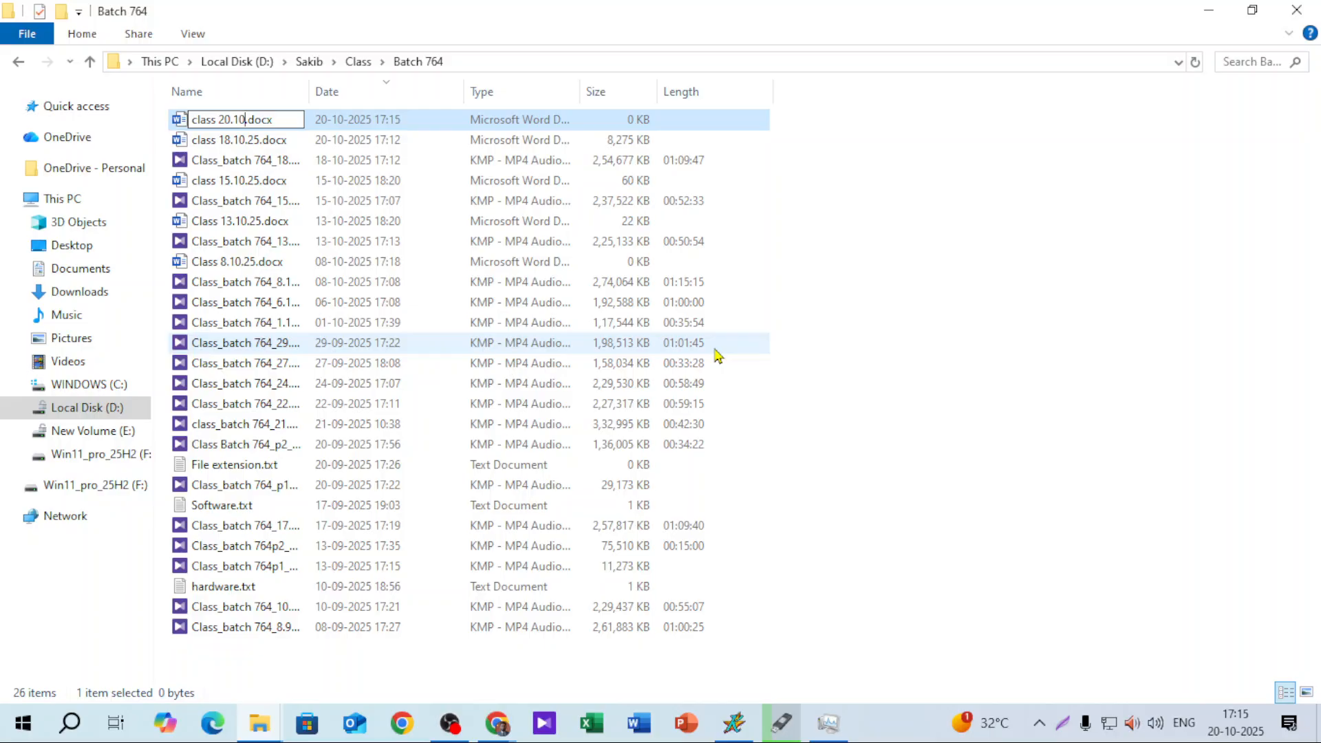
type(".25")
key("Return")
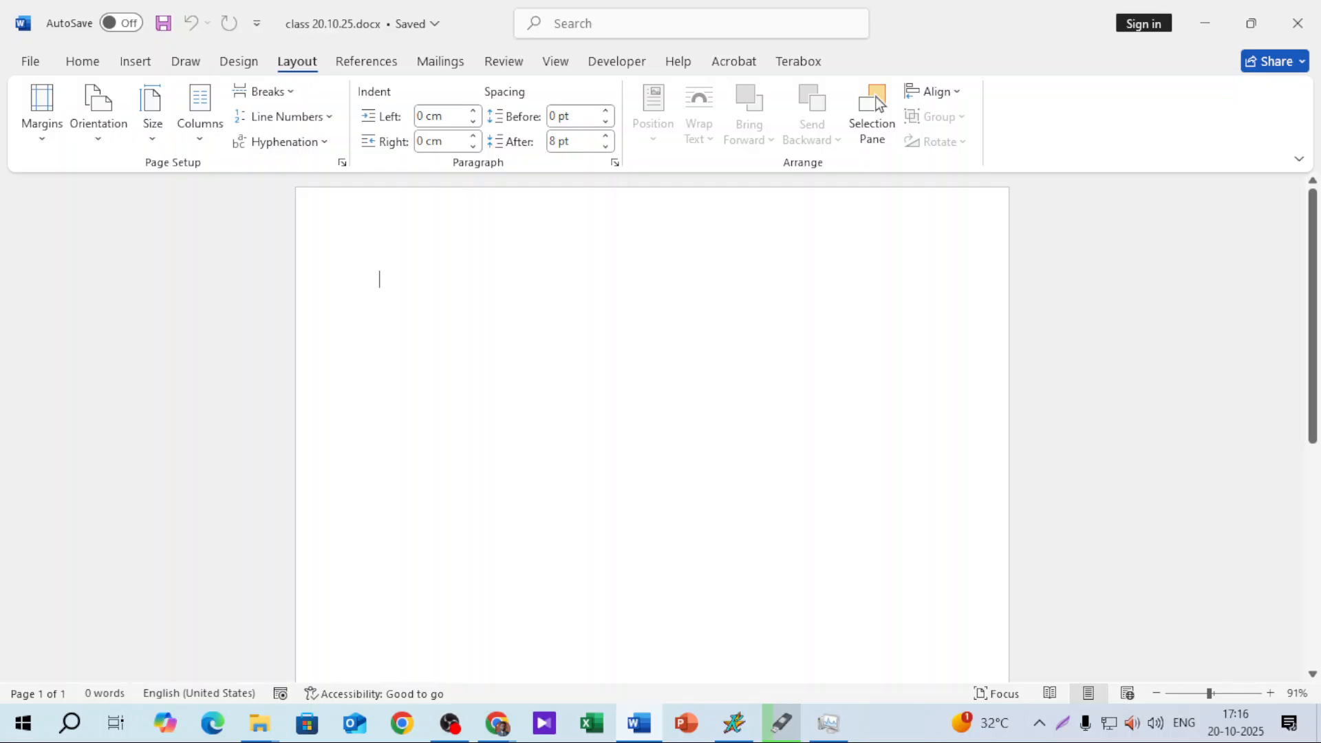
Examine the page and section break types for the document and open the column layout choices.
left_click(272, 92)
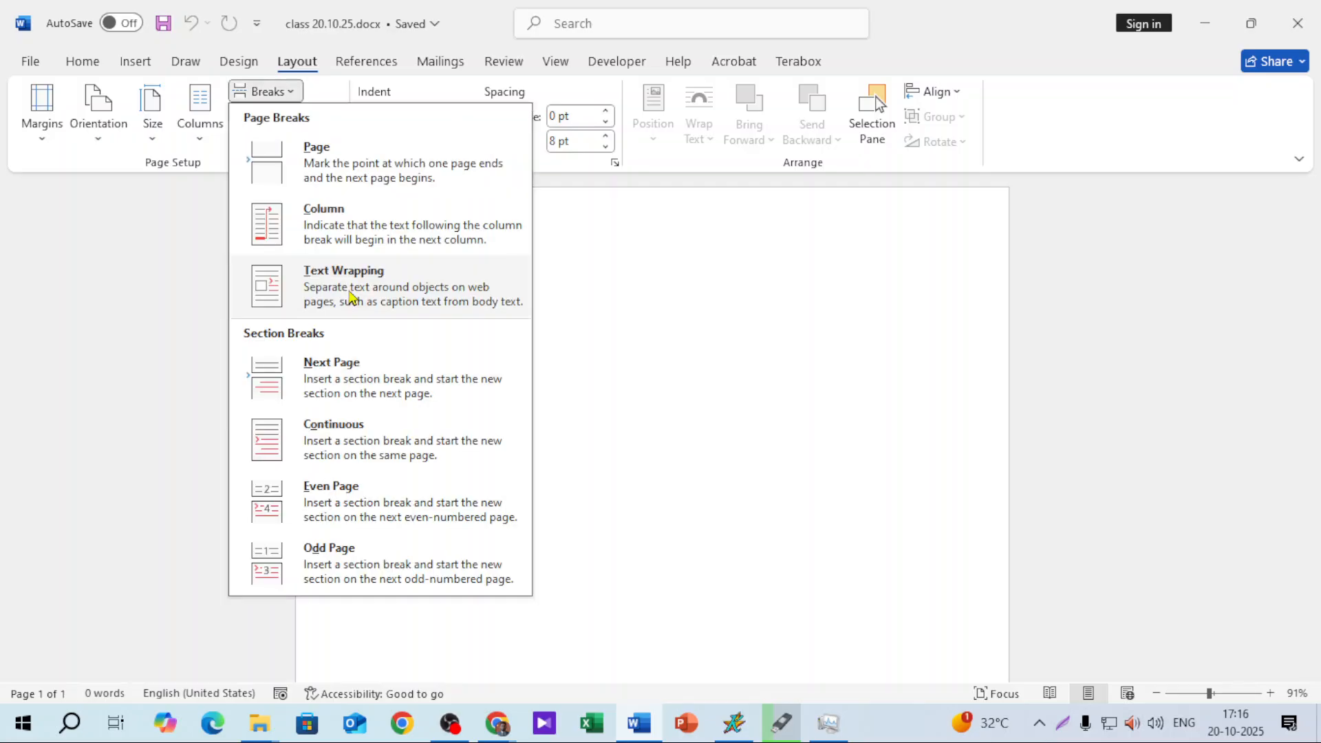
left_click(793, 307)
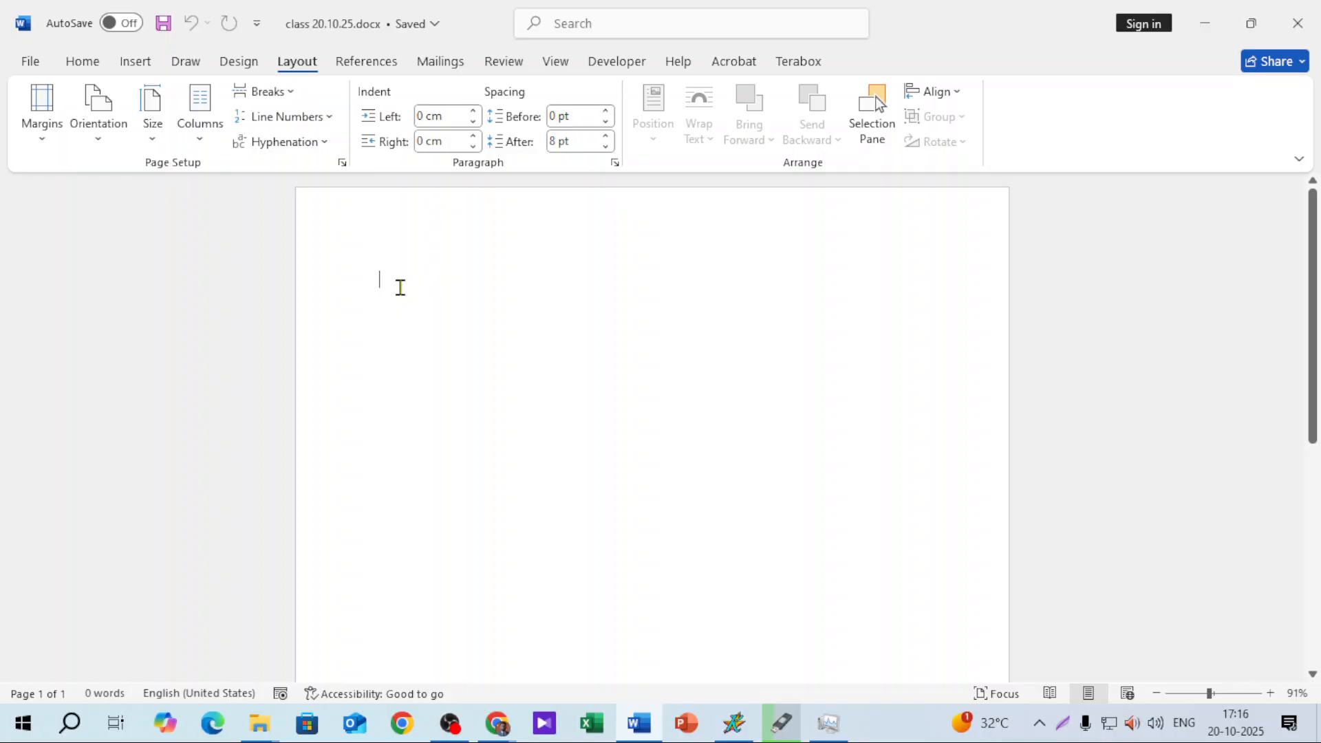
scroll(400, 287, "down", 5)
left_click(267, 92)
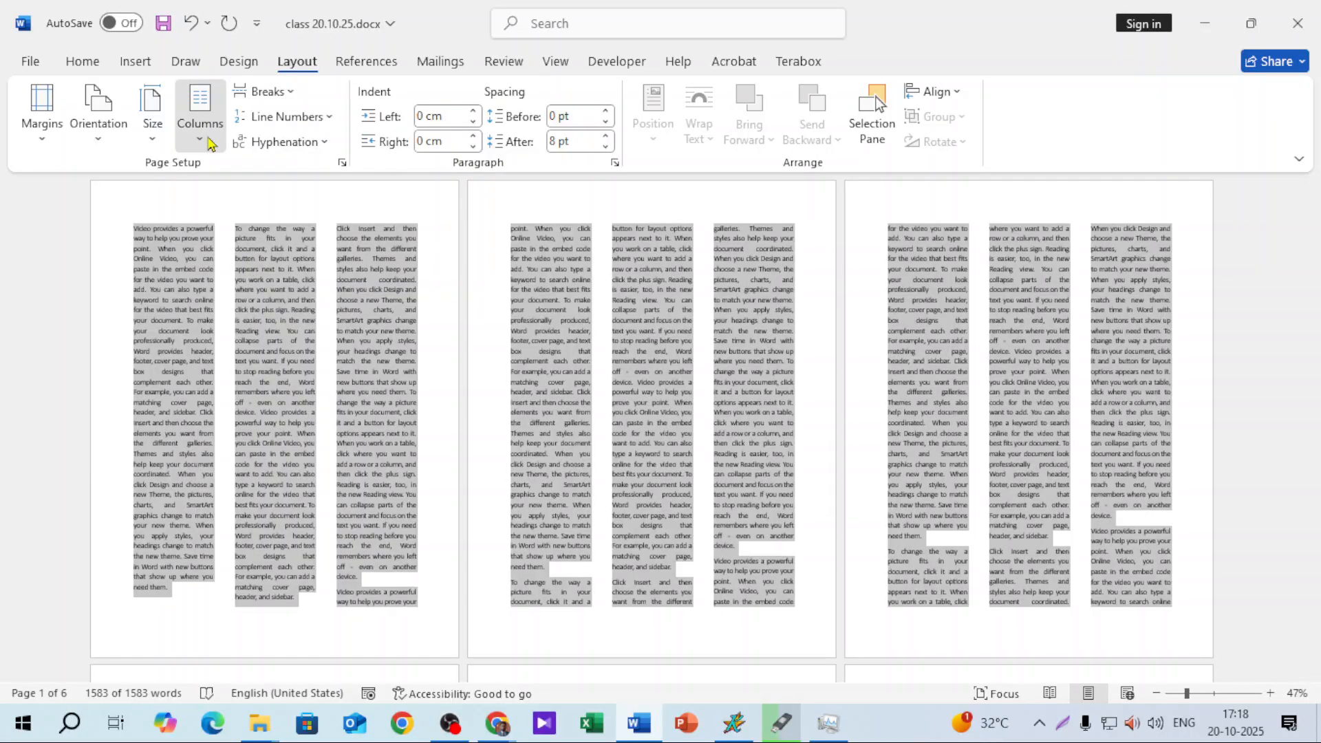
left_click(200, 113)
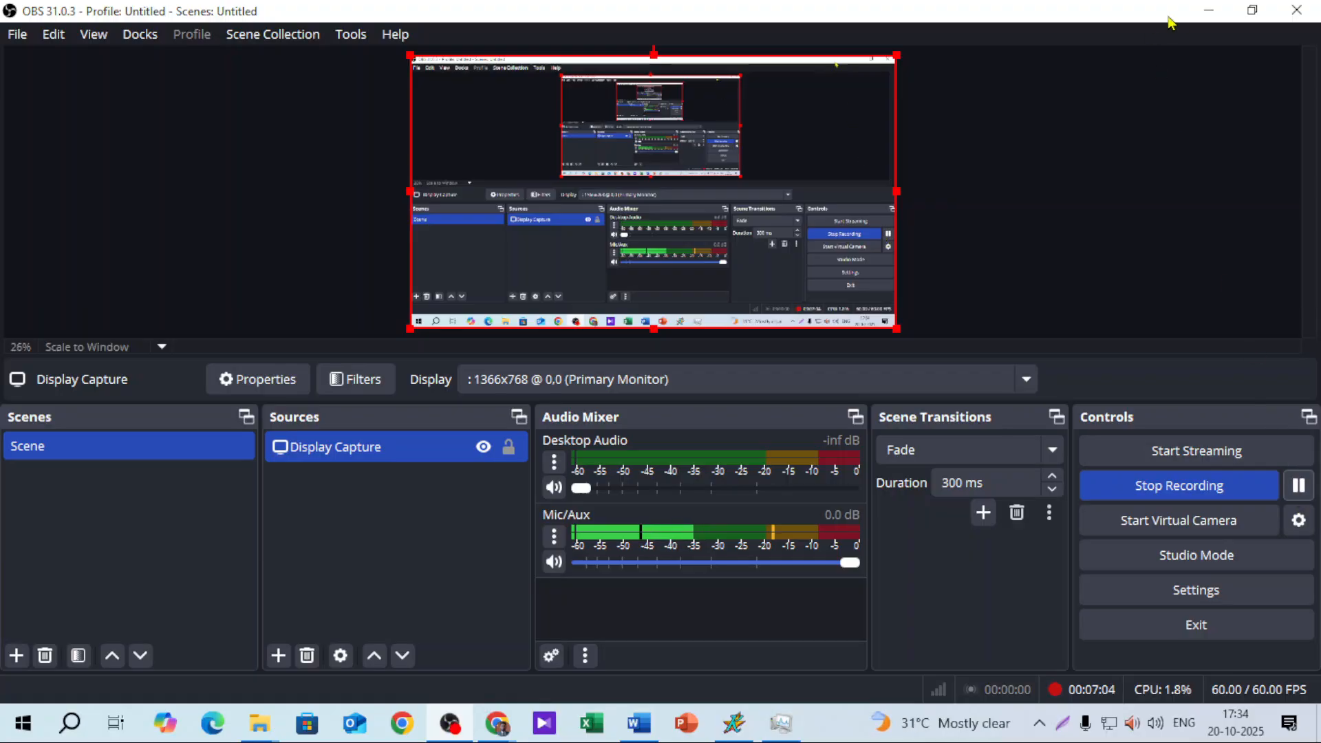
Switch back to the Word document and copy a screen capture of the first page's text, about 336 × 456 pixels.
left_click(1209, 13)
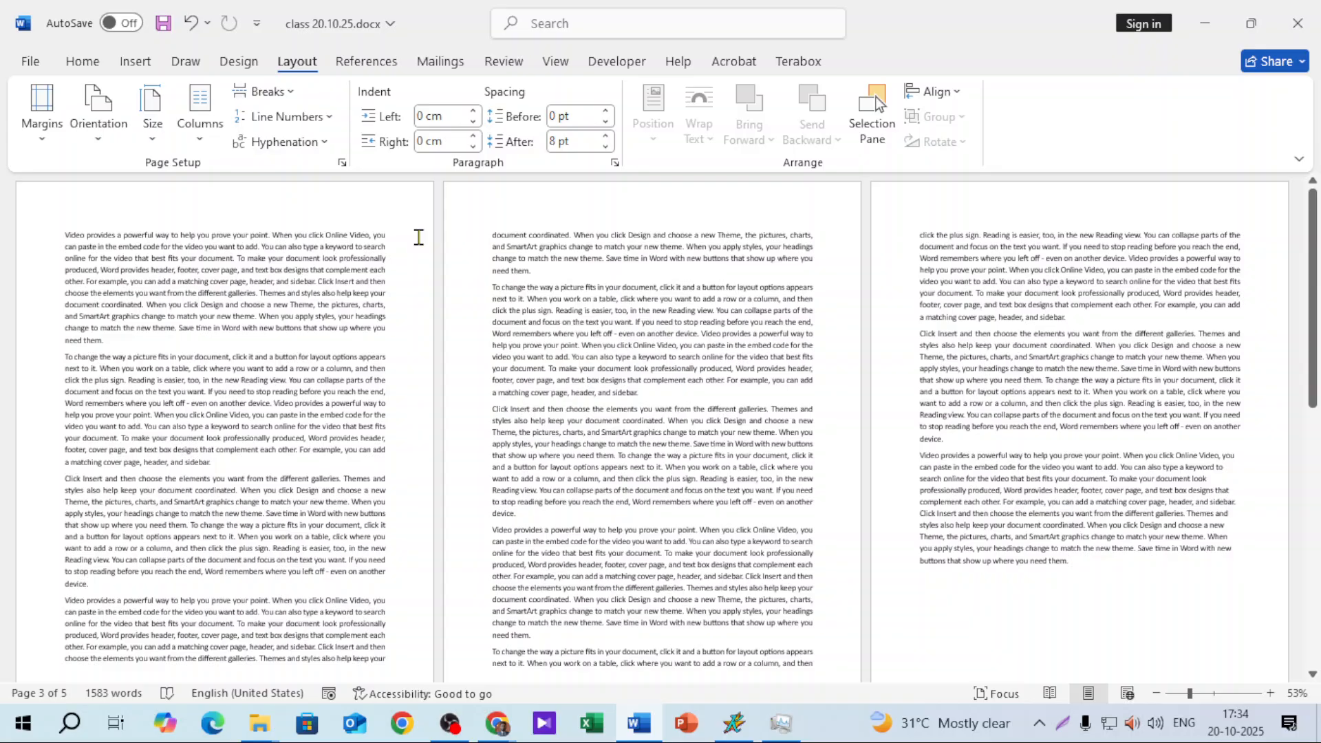
key("Print")
left_click_drag(63, 228, 389, 669)
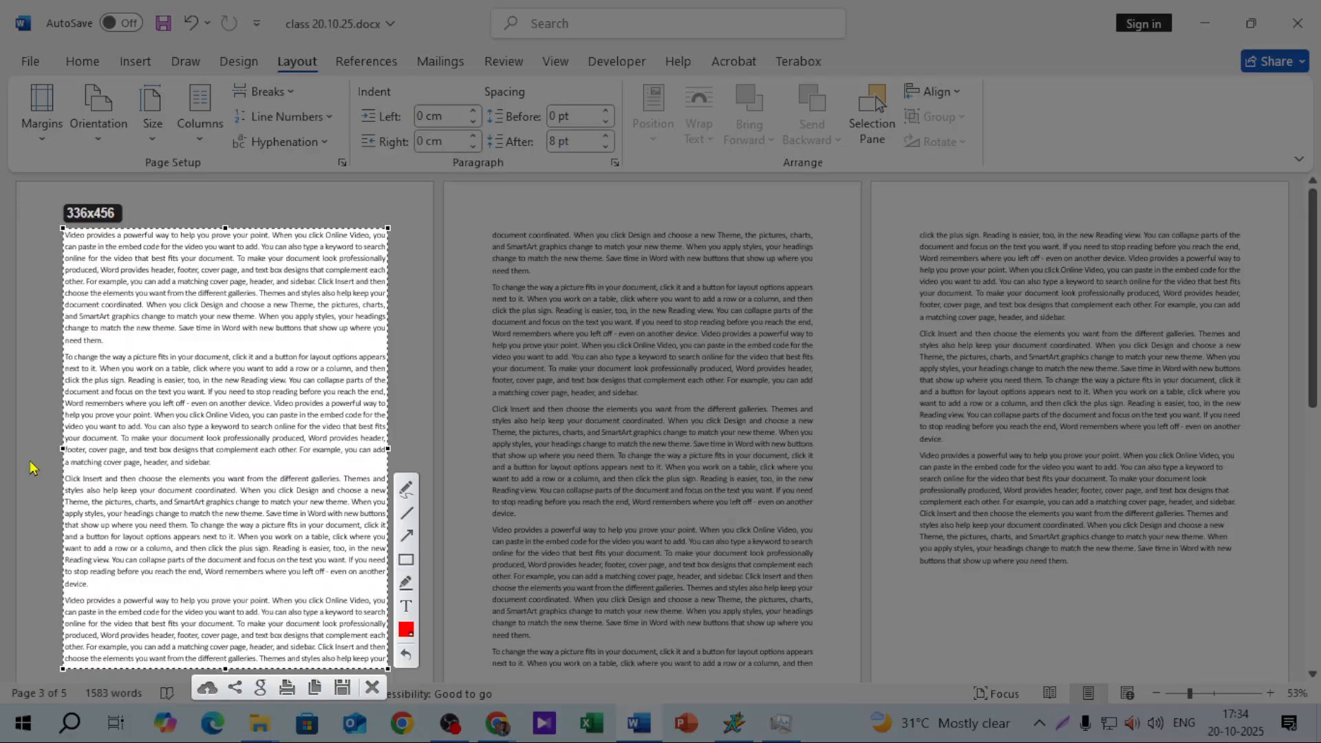
key("ctrl+c")
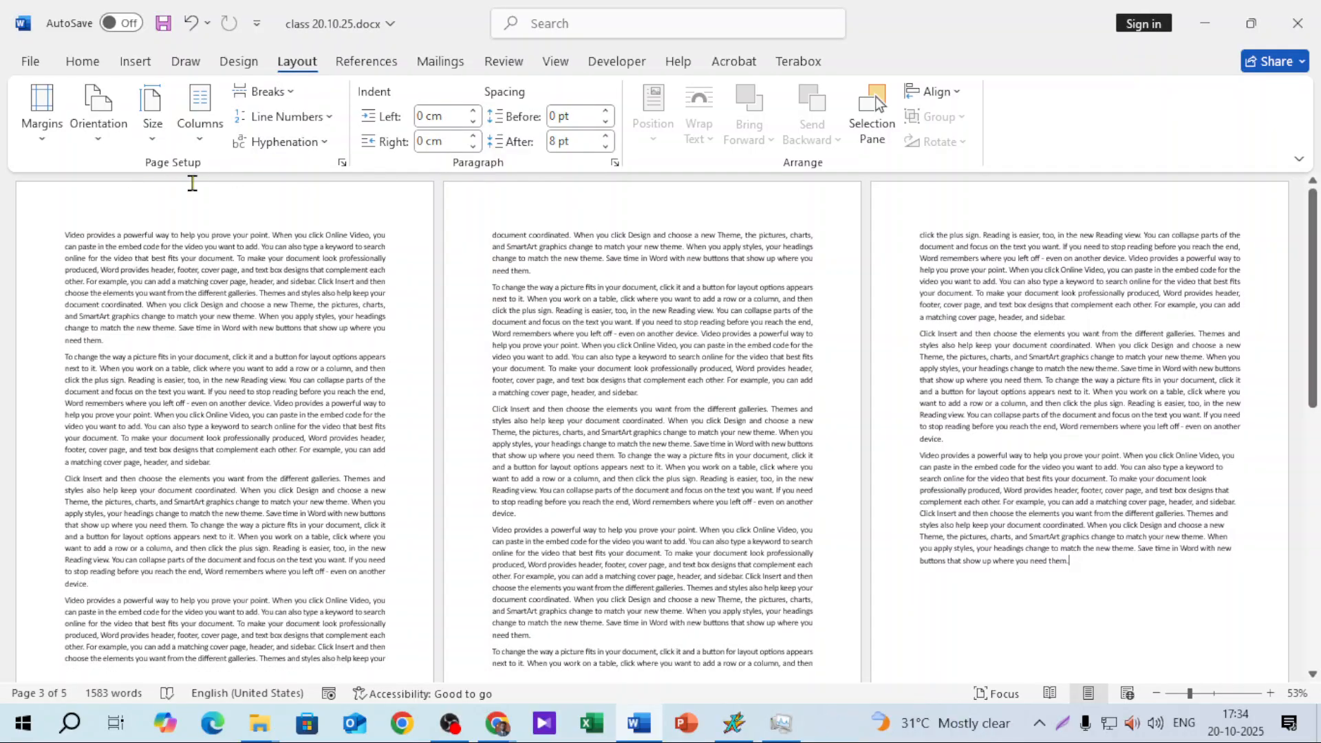
Draw a half-frame shape about 4.4 cm wide and 8.4 cm high in the header, at the first page's upper-left corner.
double_click(216, 206)
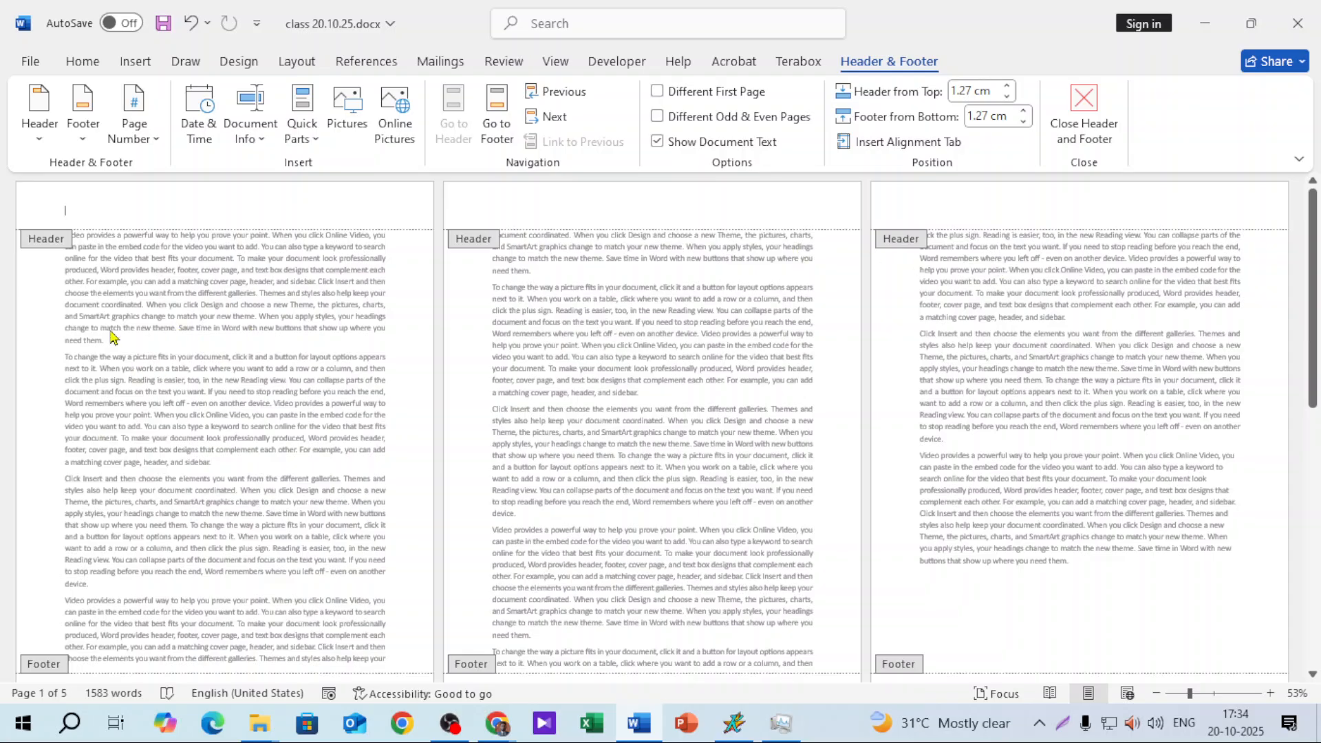
left_click(134, 63)
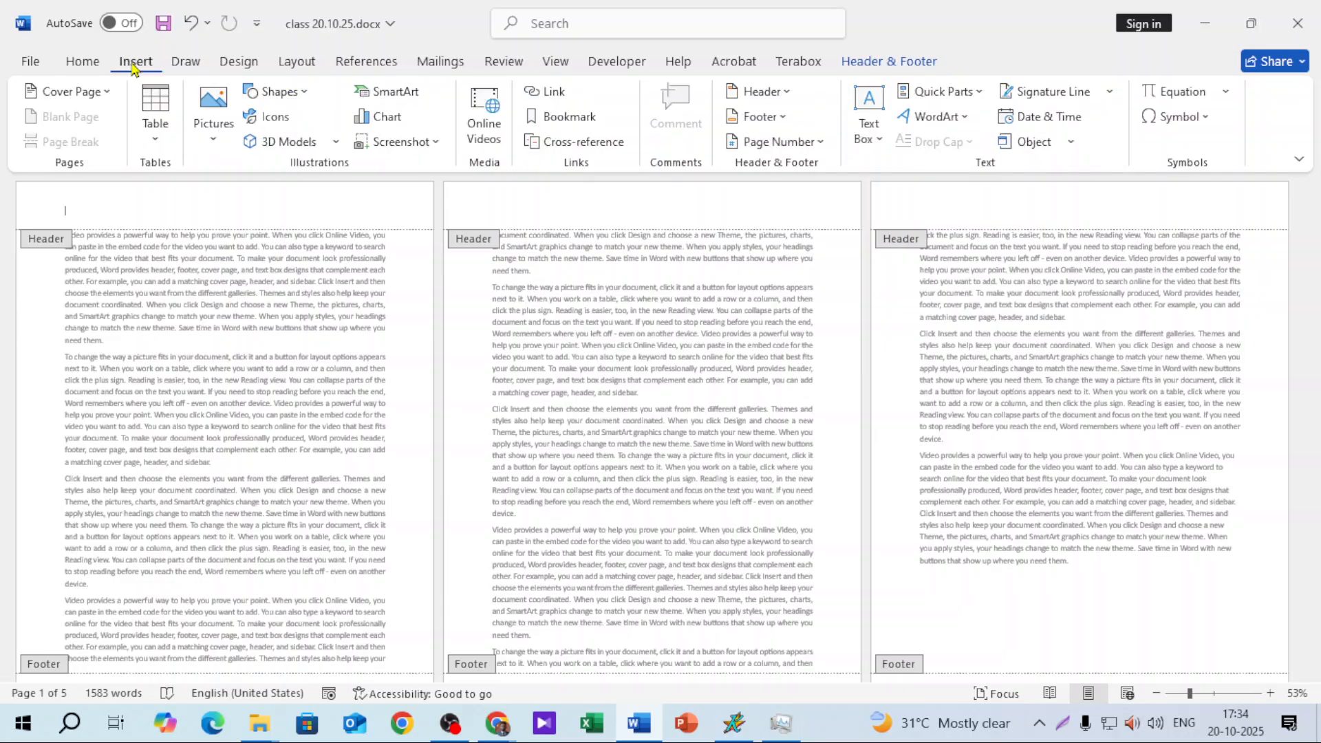
left_click(279, 91)
left_click(291, 97)
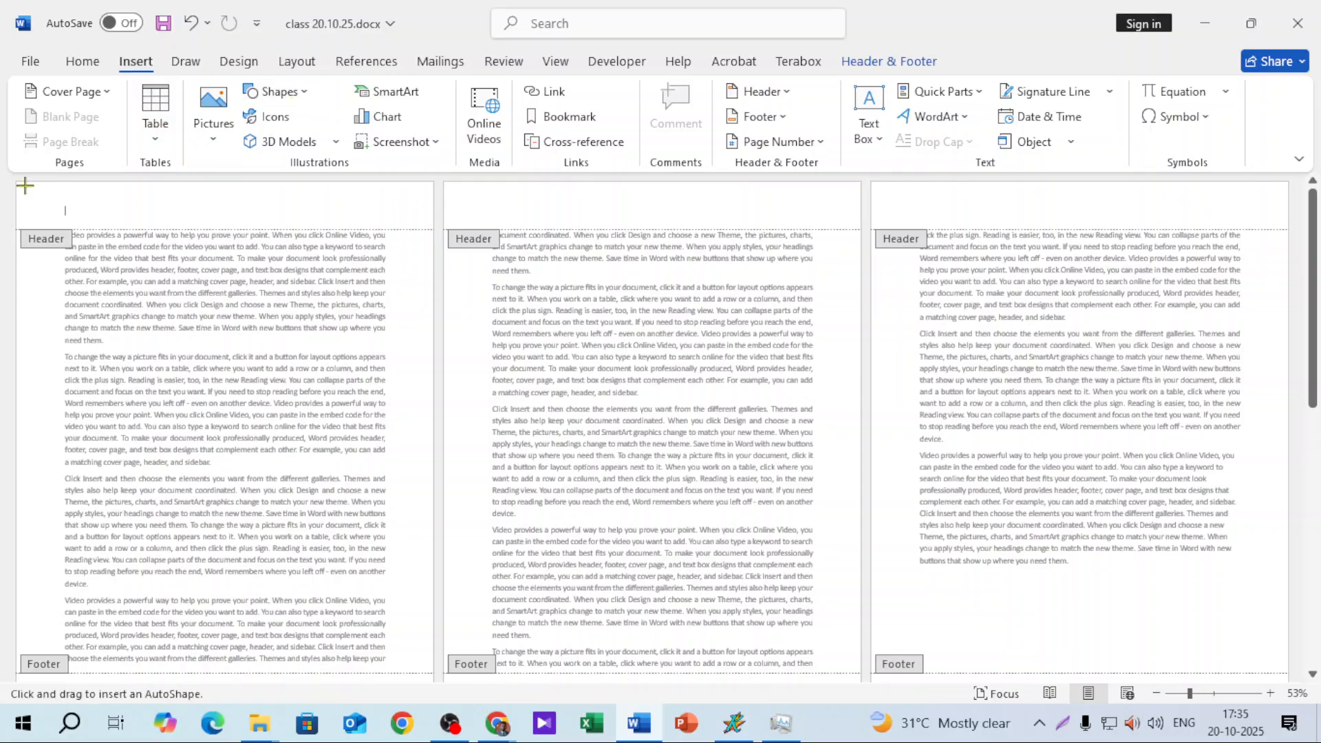
left_click_drag(25, 185, 113, 347)
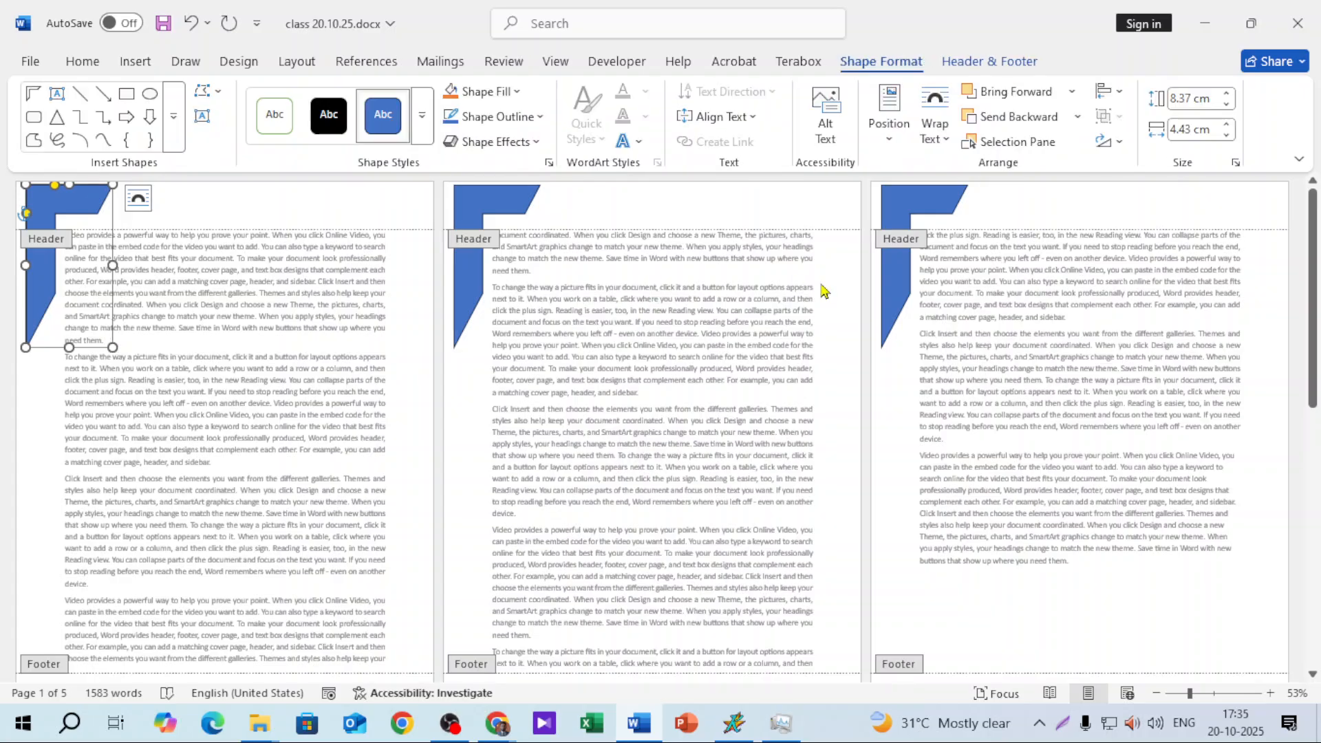
Duplicate the half-frame shape, rotate the copy 180° into the page's lower-right corner, and leave header editing.
key("ctrl+v")
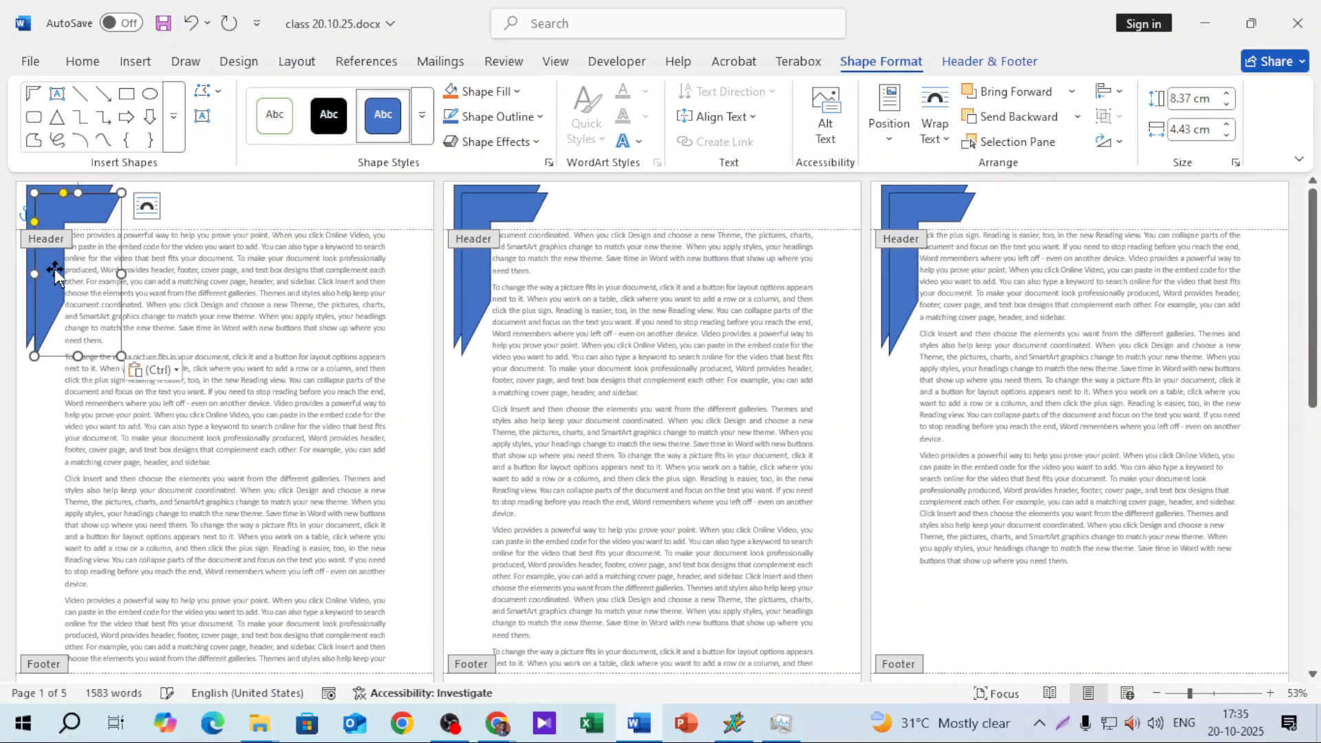
left_click_drag(55, 269, 297, 413)
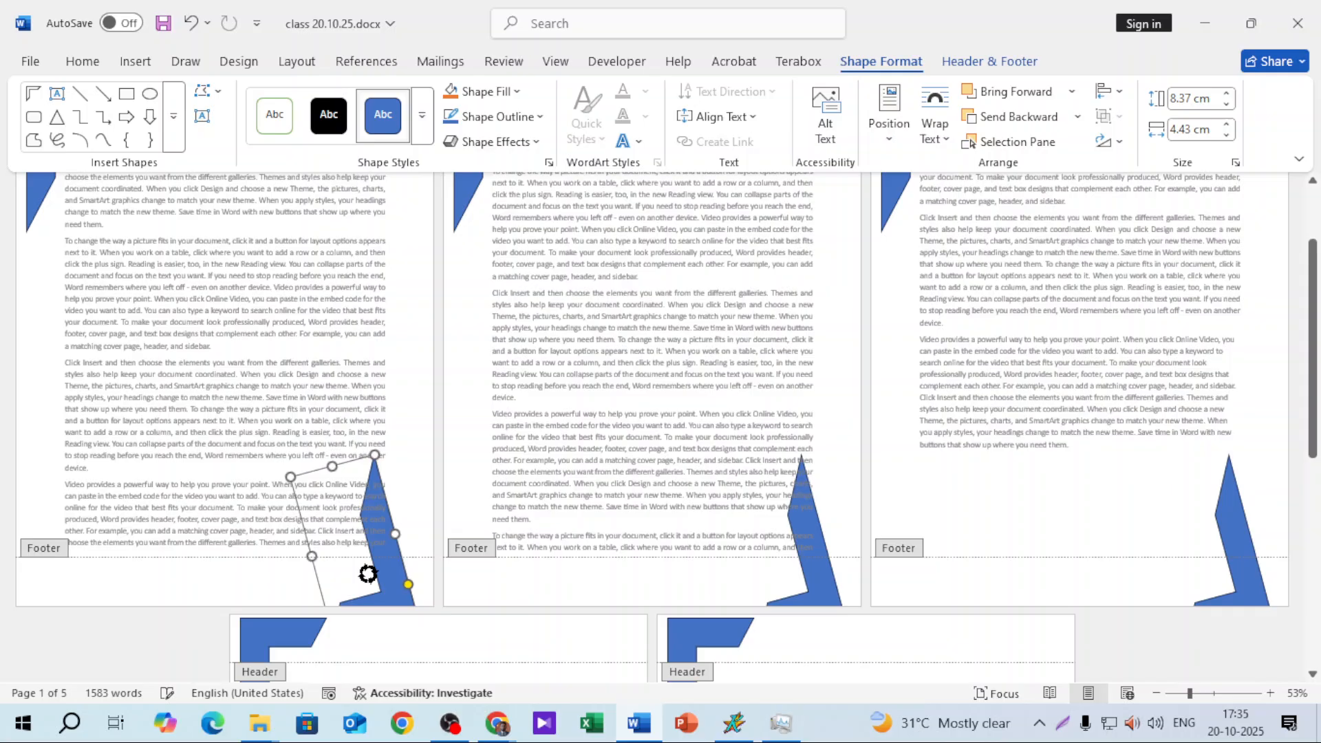
left_click_drag(366, 573, 351, 577)
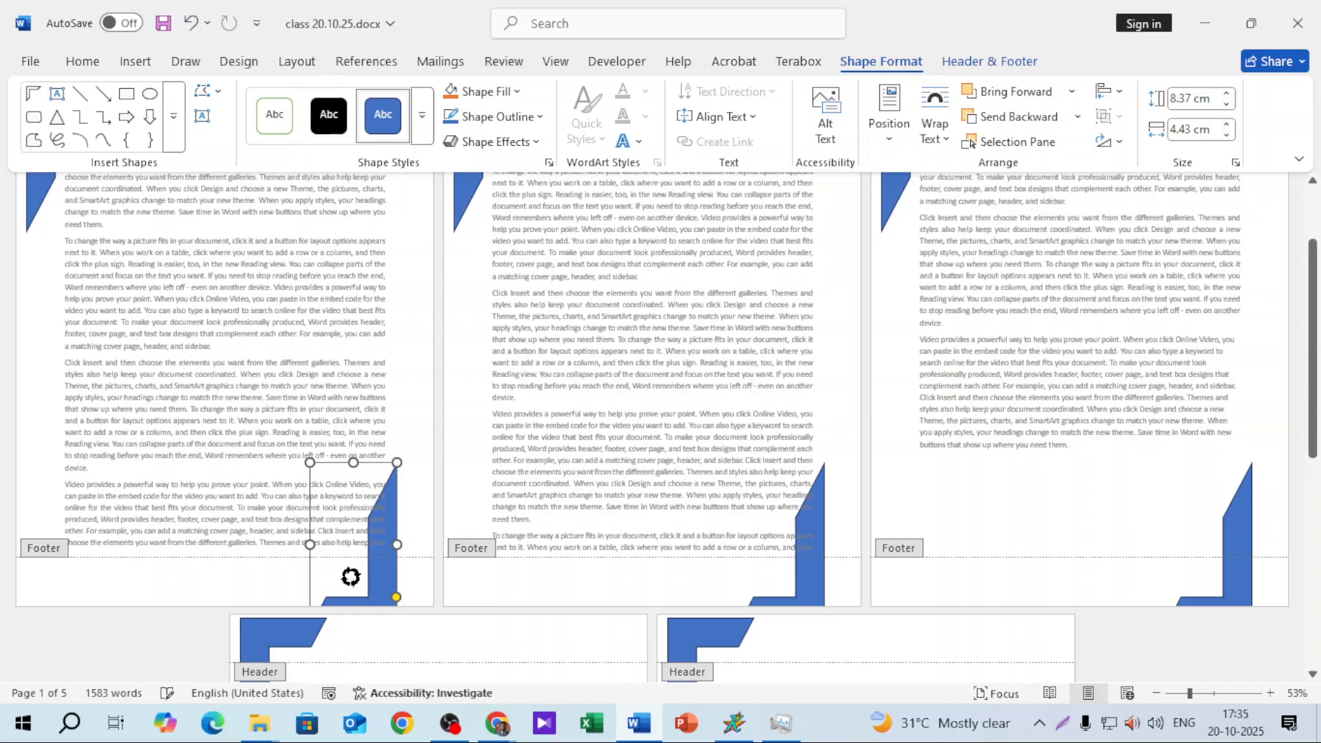
left_click_drag(384, 571, 406, 538)
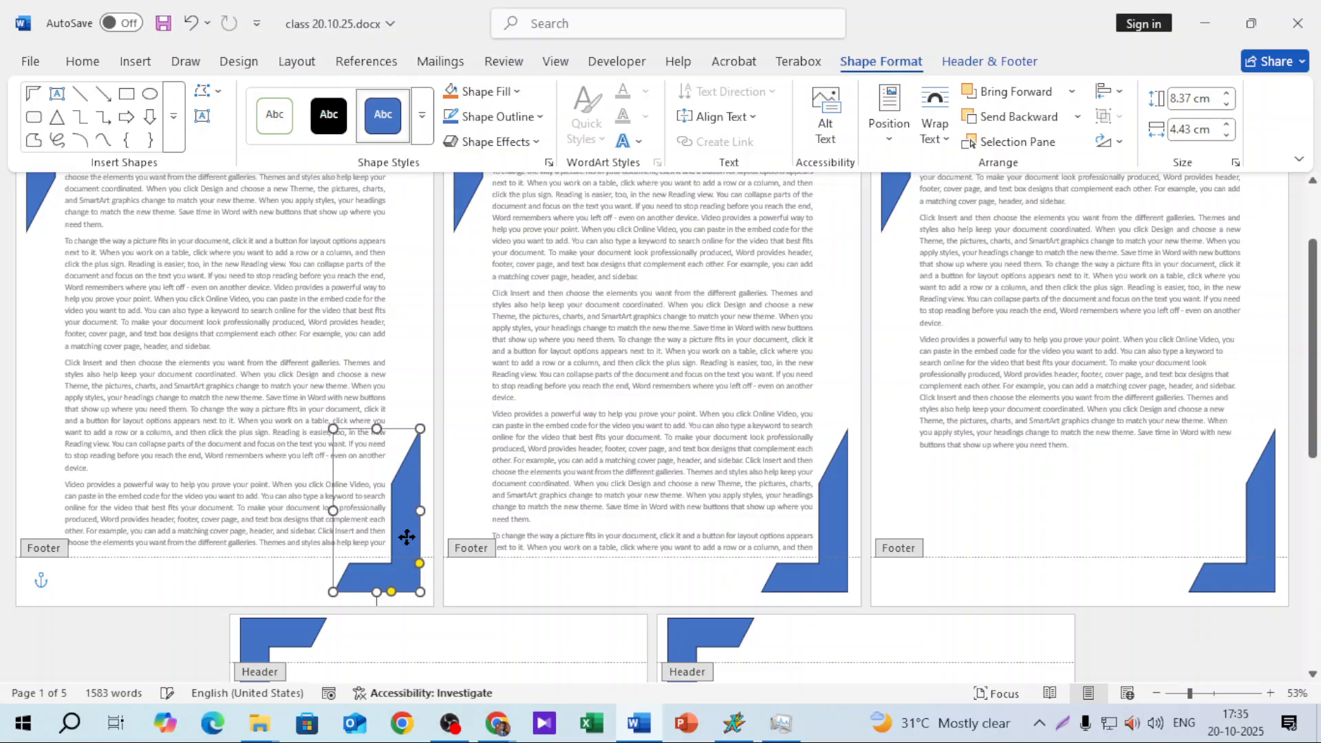
scroll(219, 407, "up", 3)
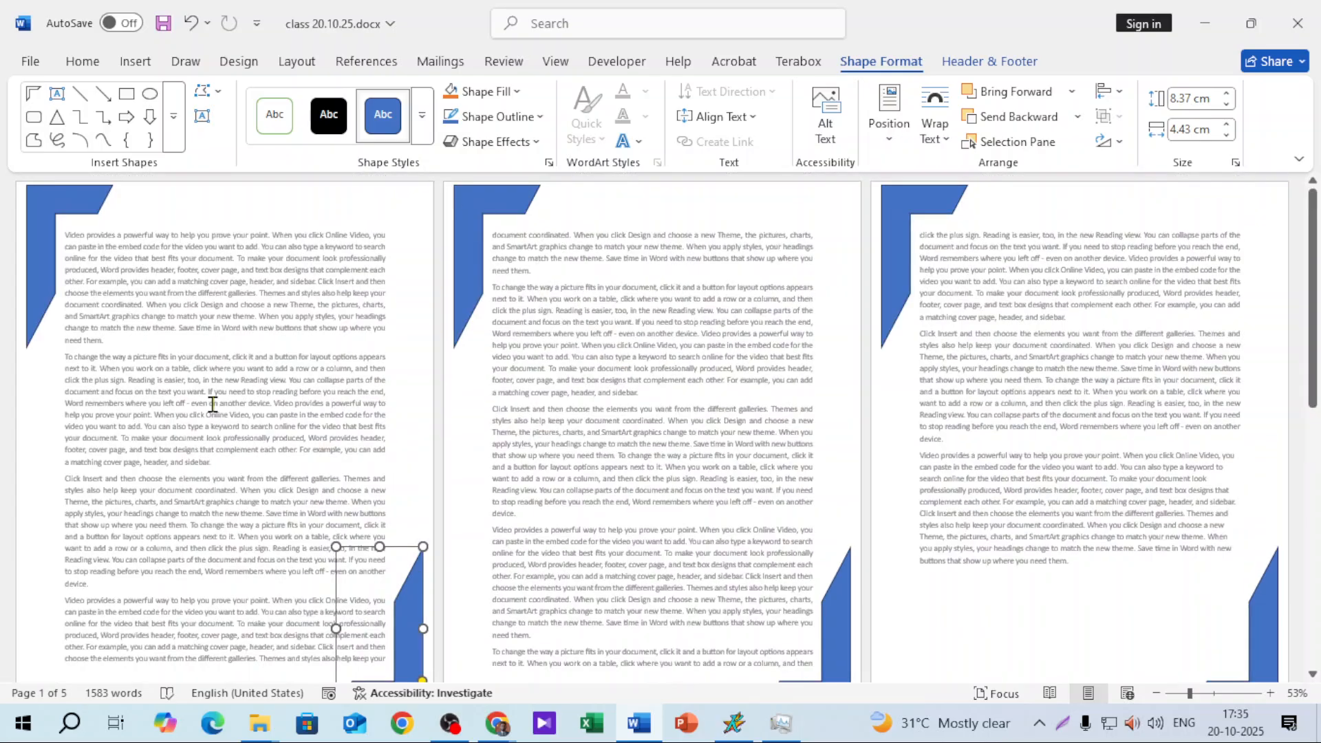
double_click(214, 404)
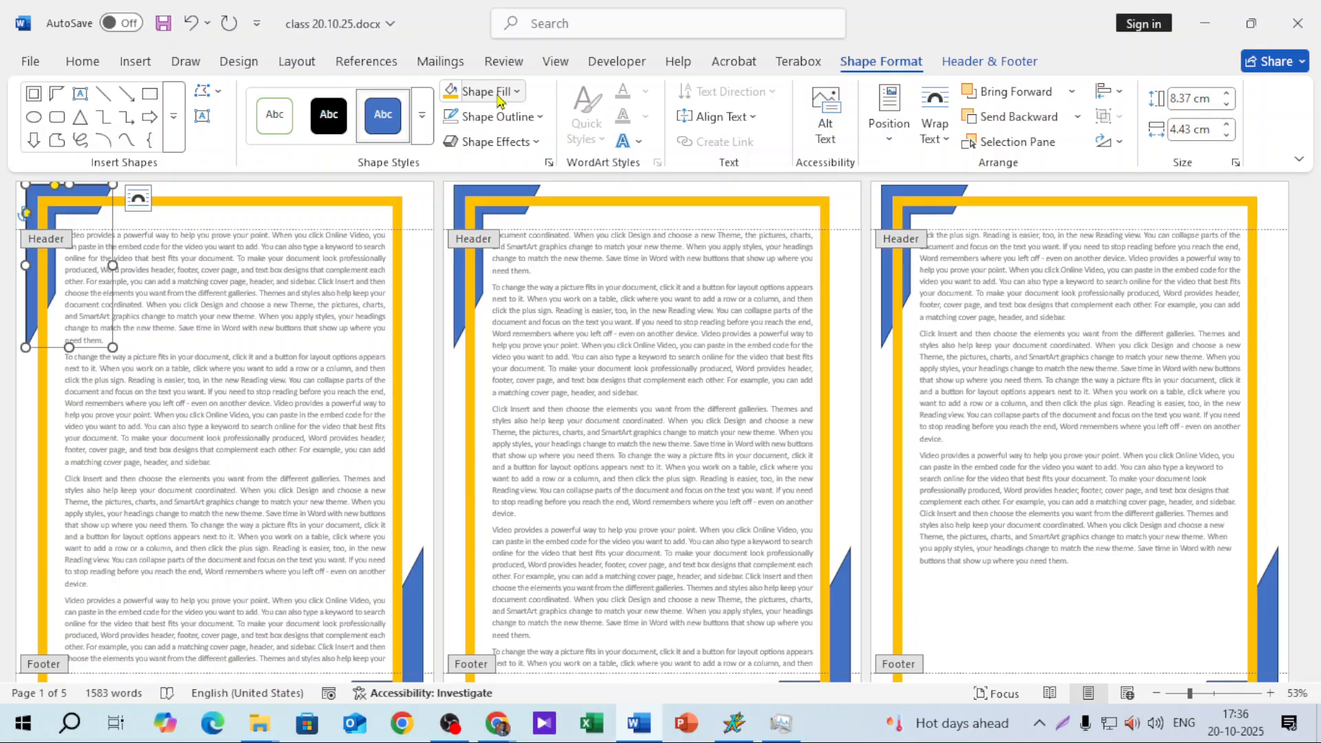
Leave header editing and apply a semitransparent diagonal text watermark with the person's name in Cambria, size 144.
double_click(268, 426)
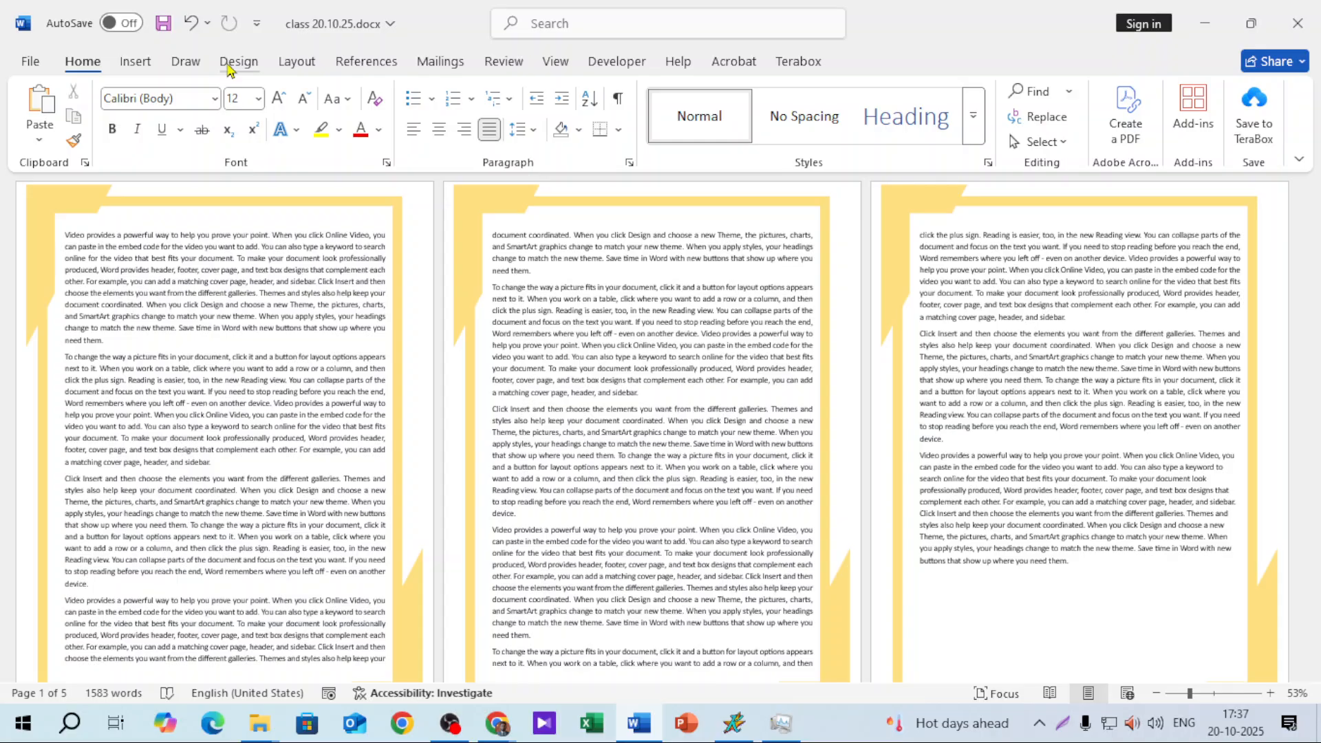
left_click(234, 62)
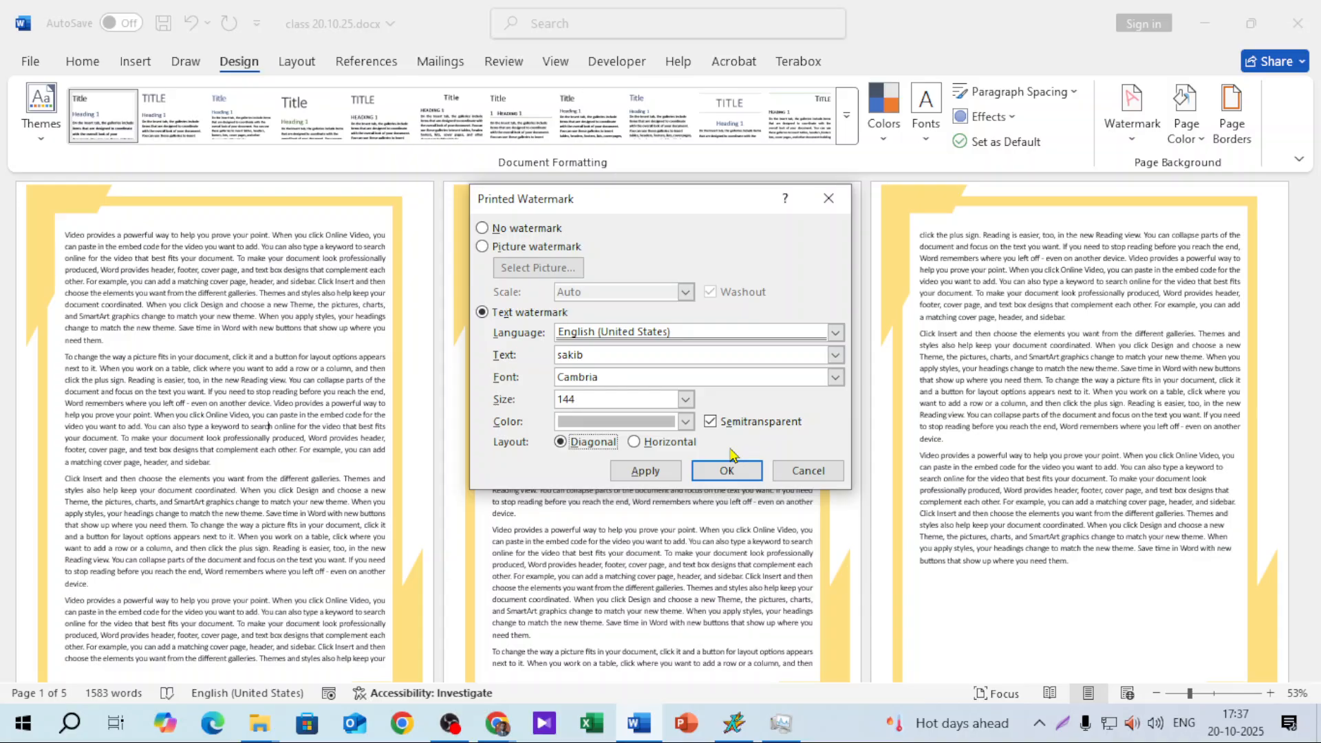
left_click(728, 471)
Check the page frame and text watermark in the print preview and return to the document.
key("ctrl+p")
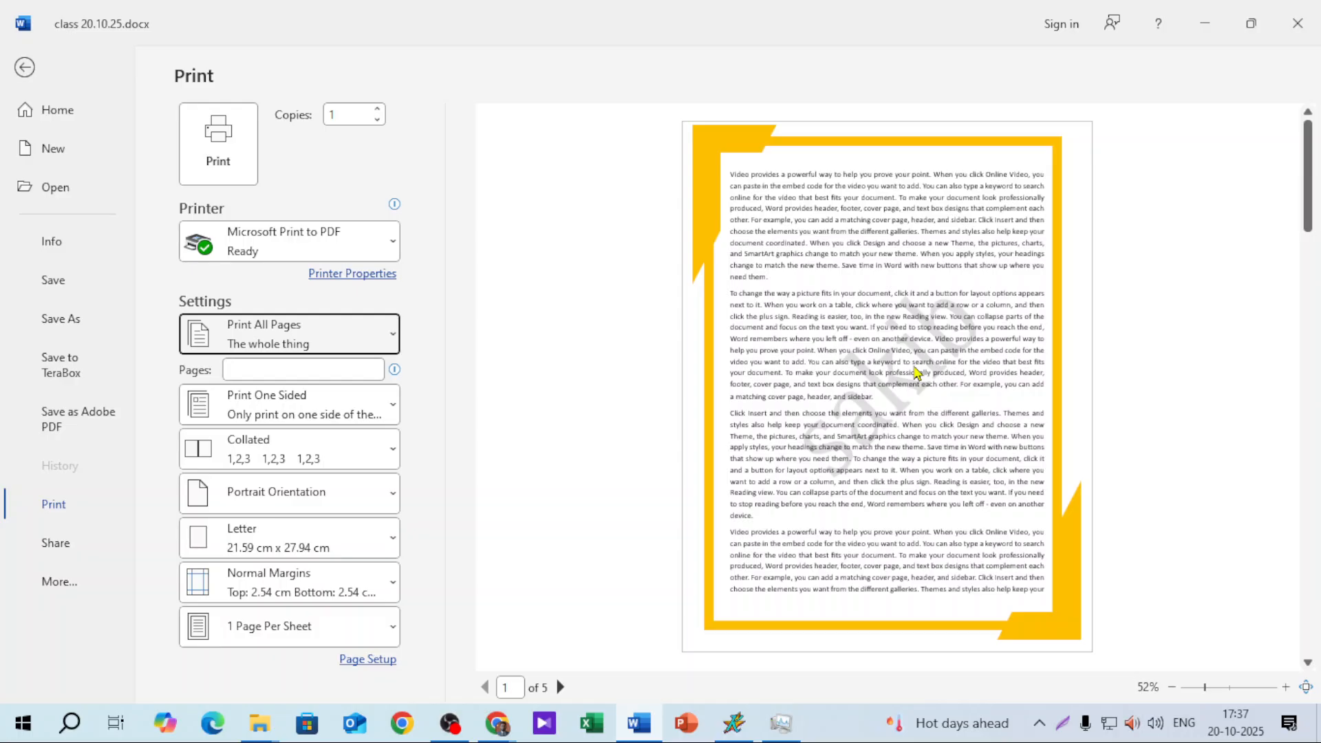
key("Escape")
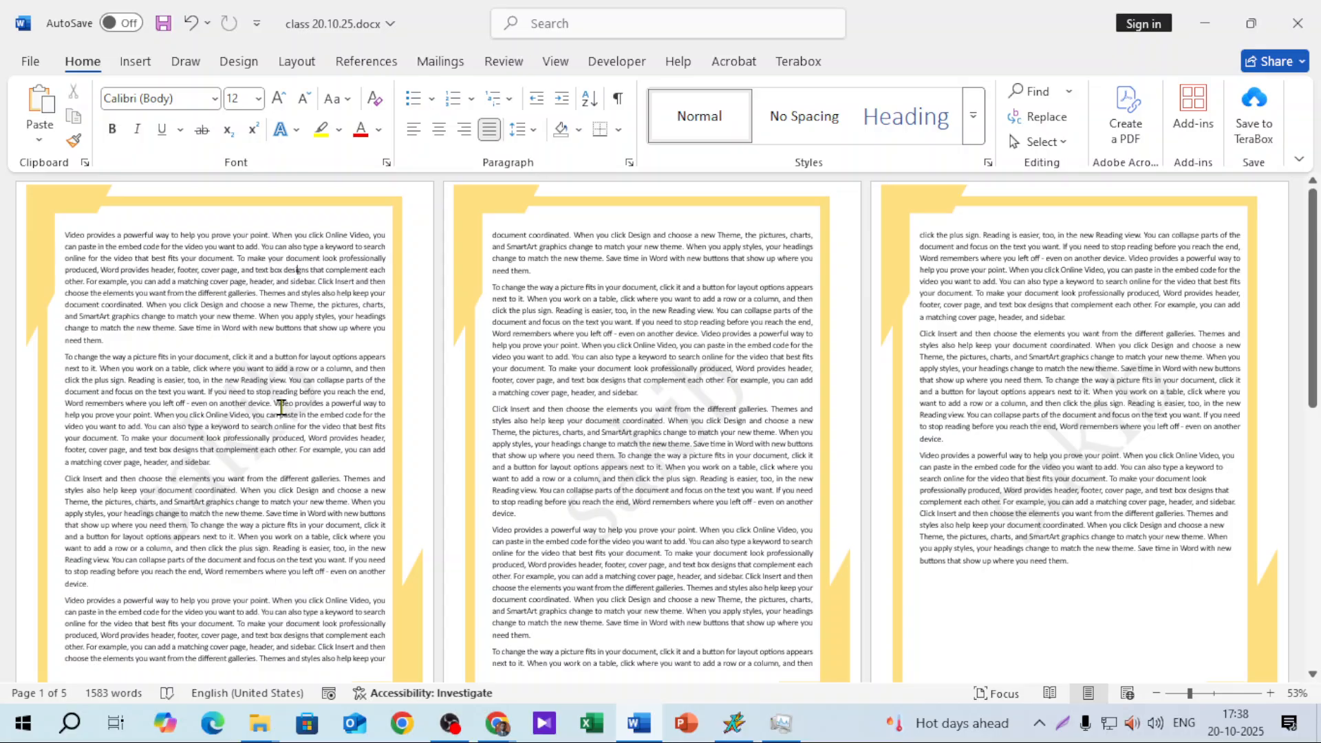
key("ctrl+p")
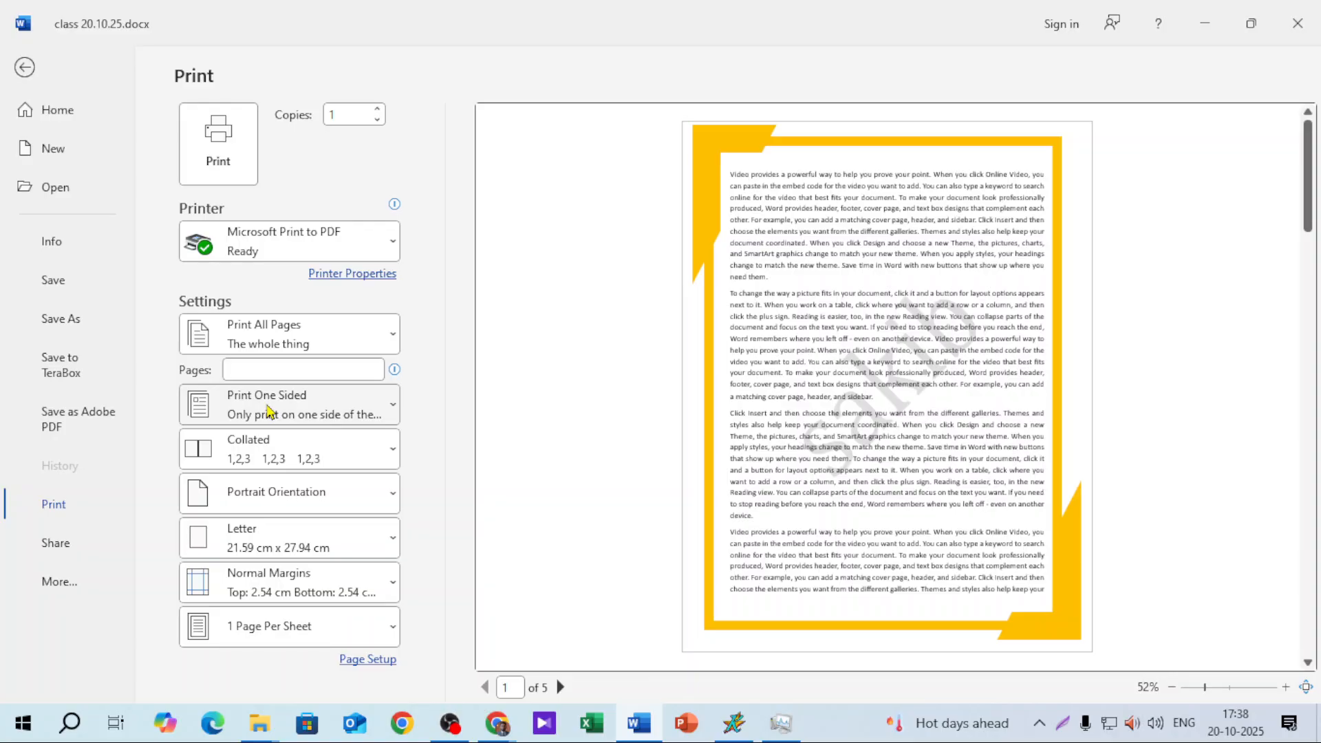
key("Escape")
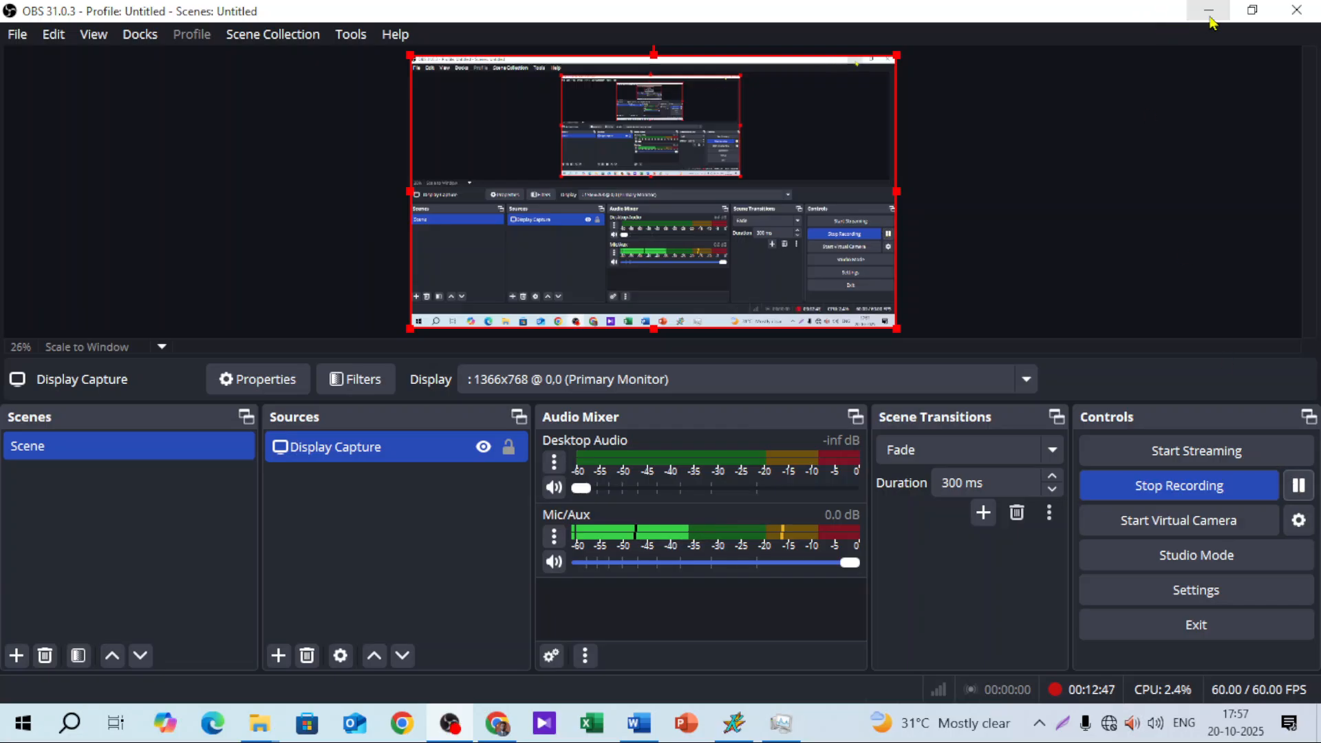
Return to the Word document and delete the gold page frame and both corner shapes from the header and footer.
left_click(1209, 11)
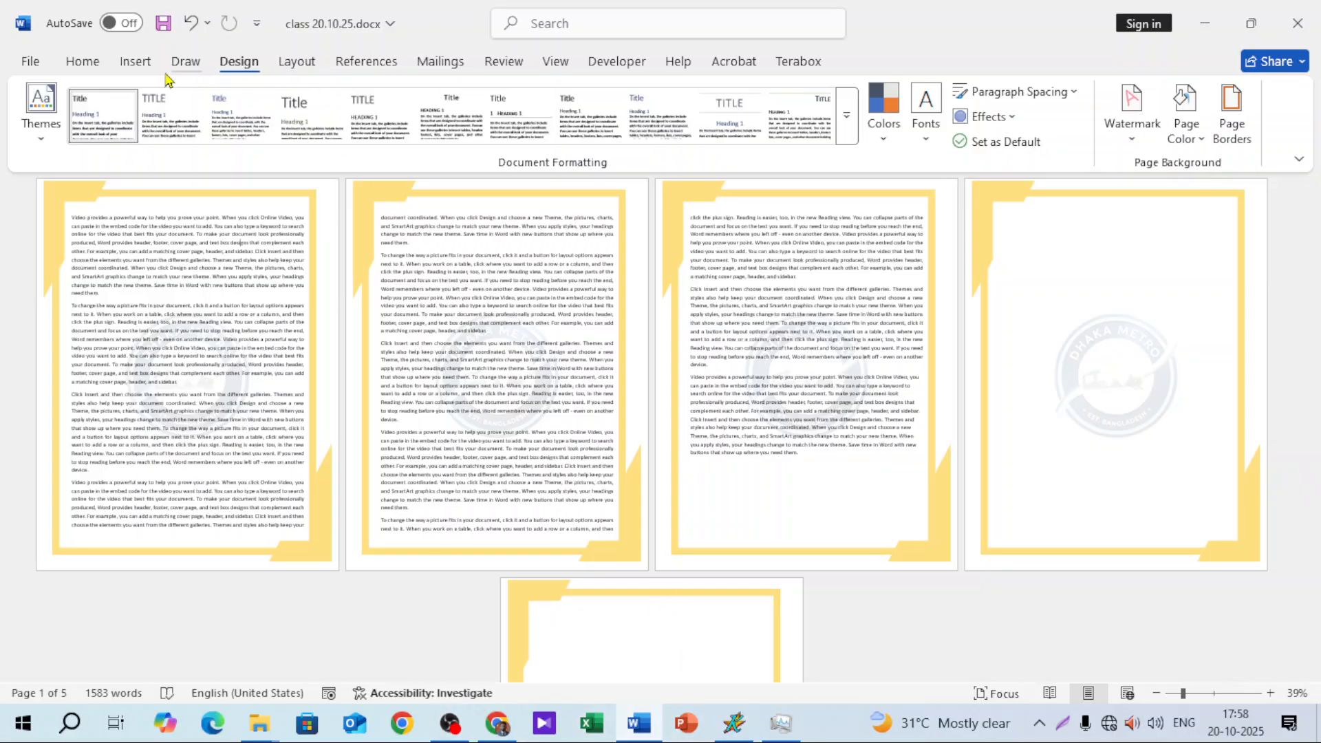
left_click(138, 63)
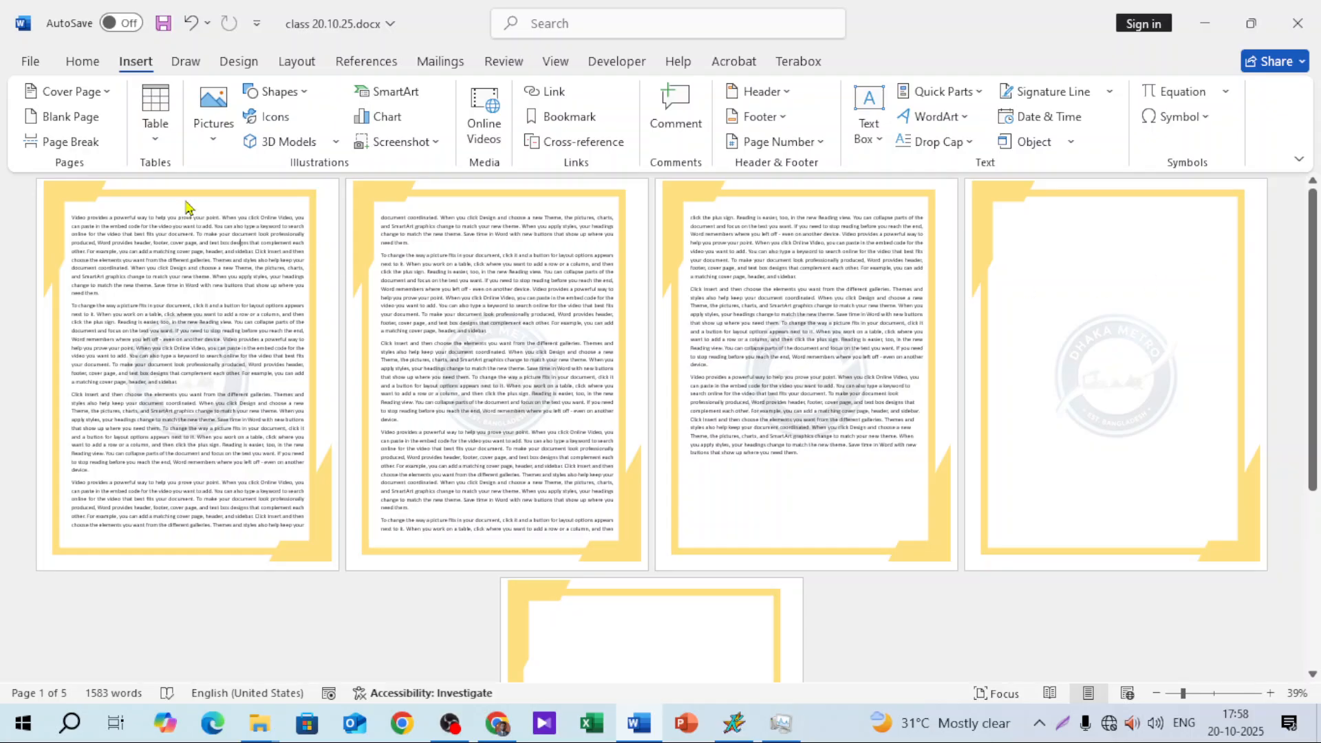
double_click(75, 205)
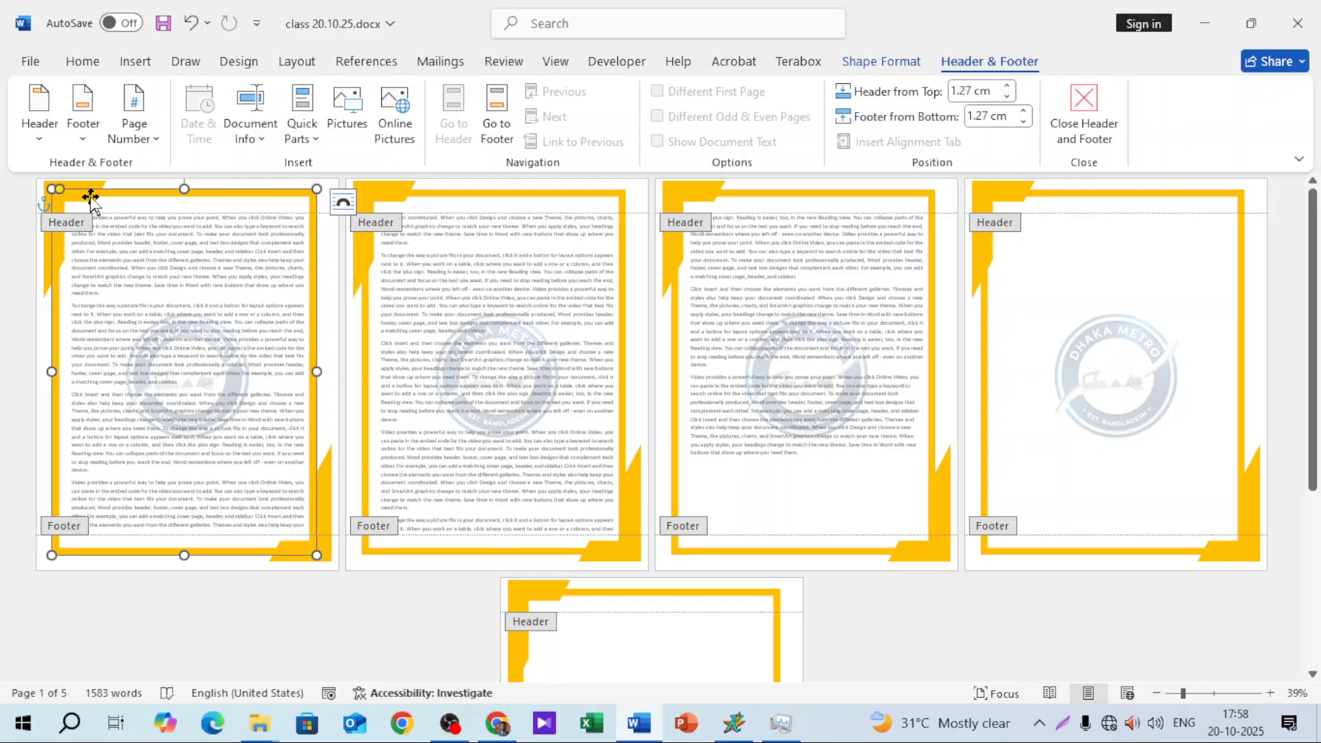
key("Delete")
left_click(80, 192)
key("Delete")
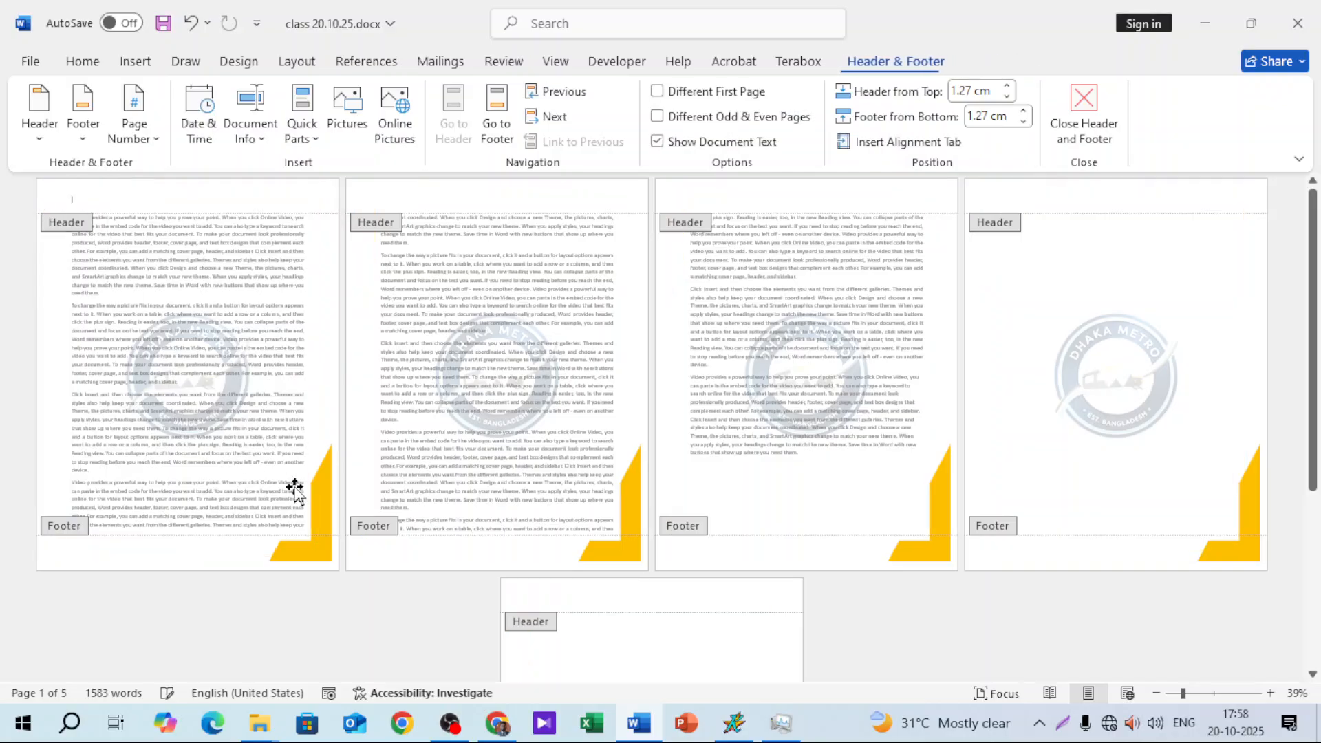
left_click(313, 506)
key("Delete")
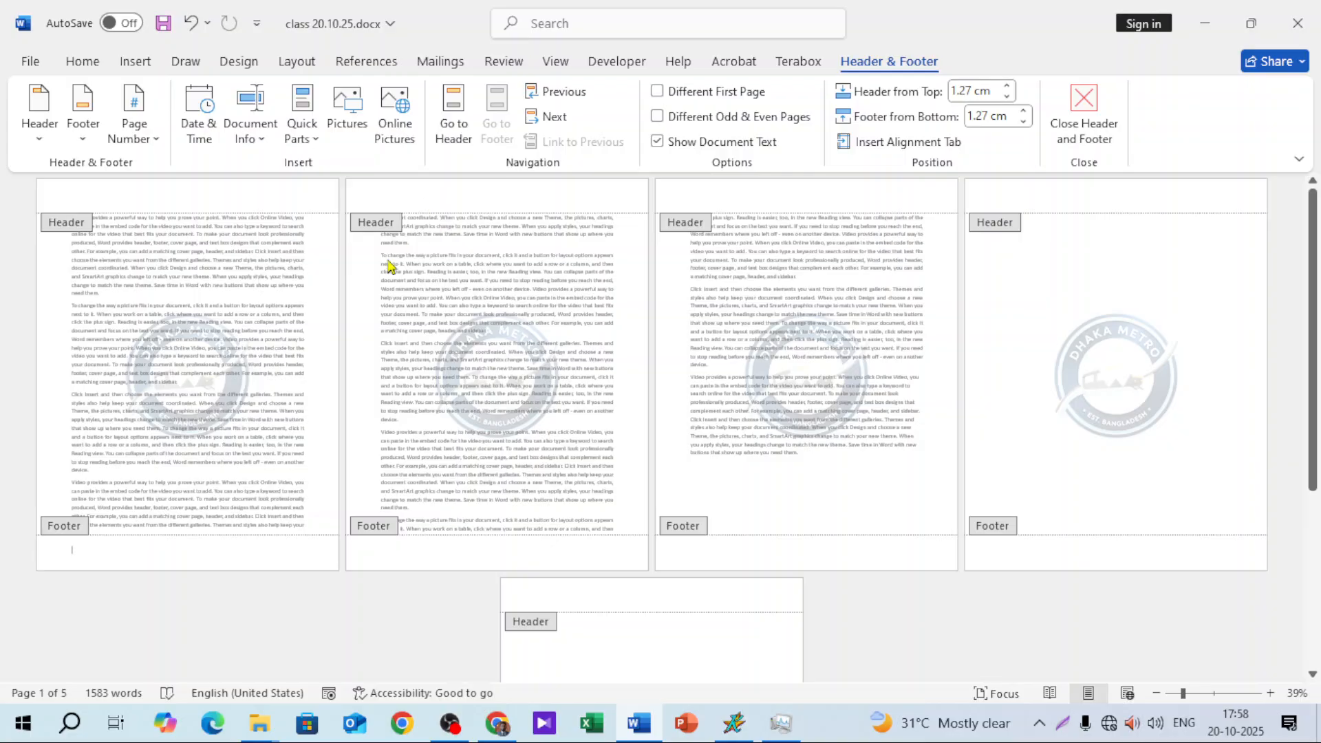
Leave header editing and insert a page break before the first paragraph to create a blank first page.
double_click(71, 220)
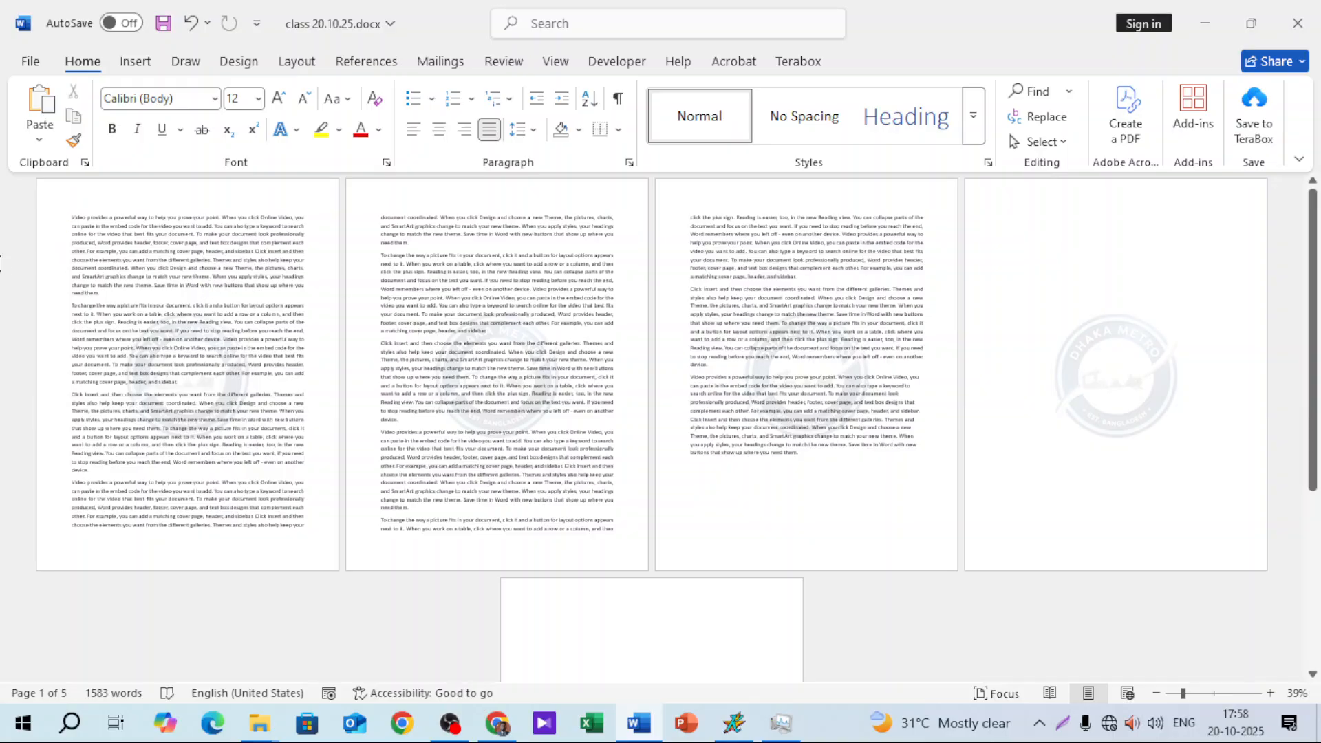
key("ctrl+Return")
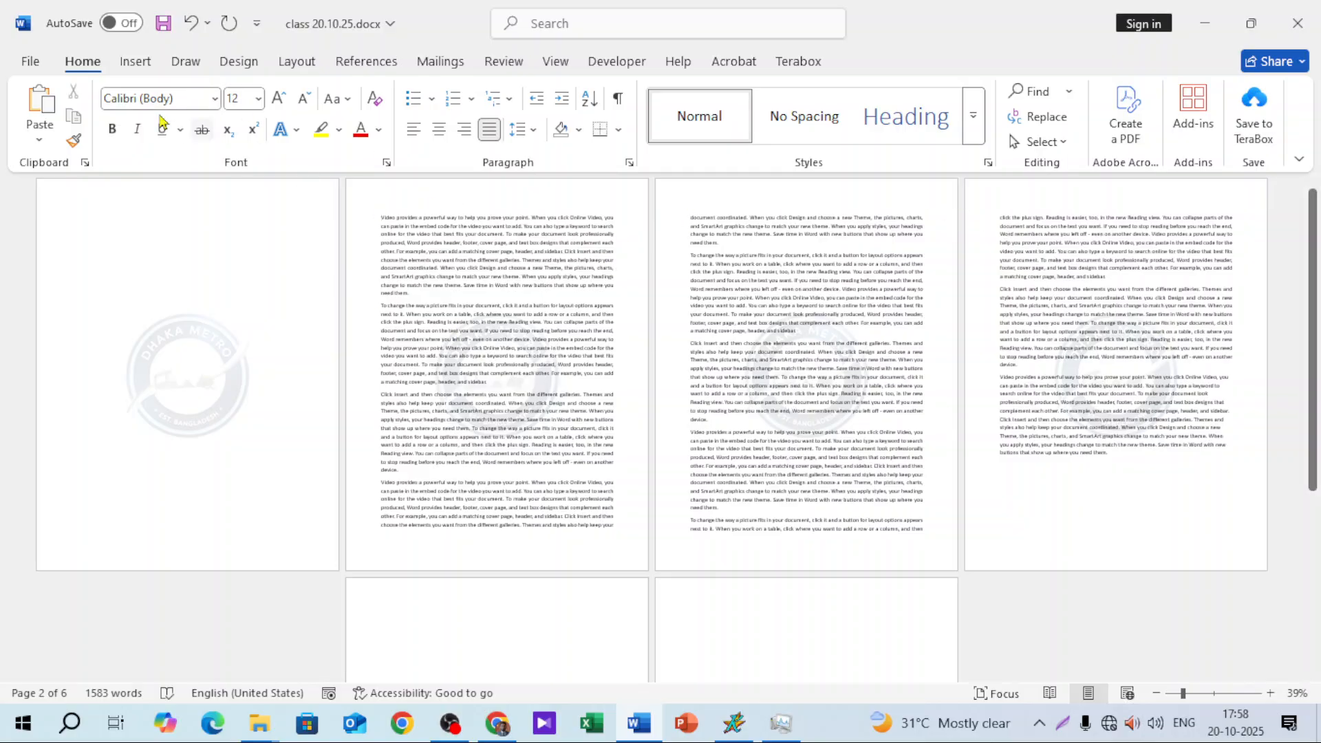
Remove the picture watermark from the document.
left_click(239, 66)
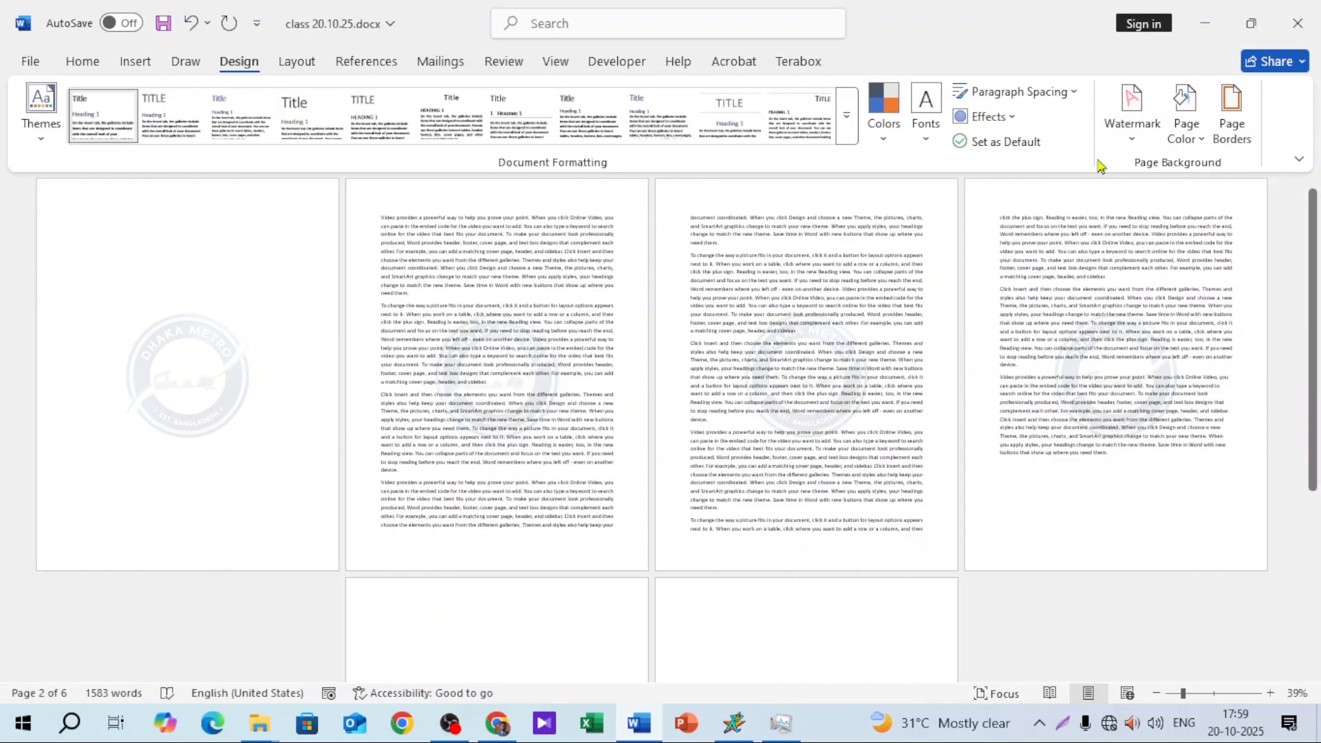
left_click(1144, 148)
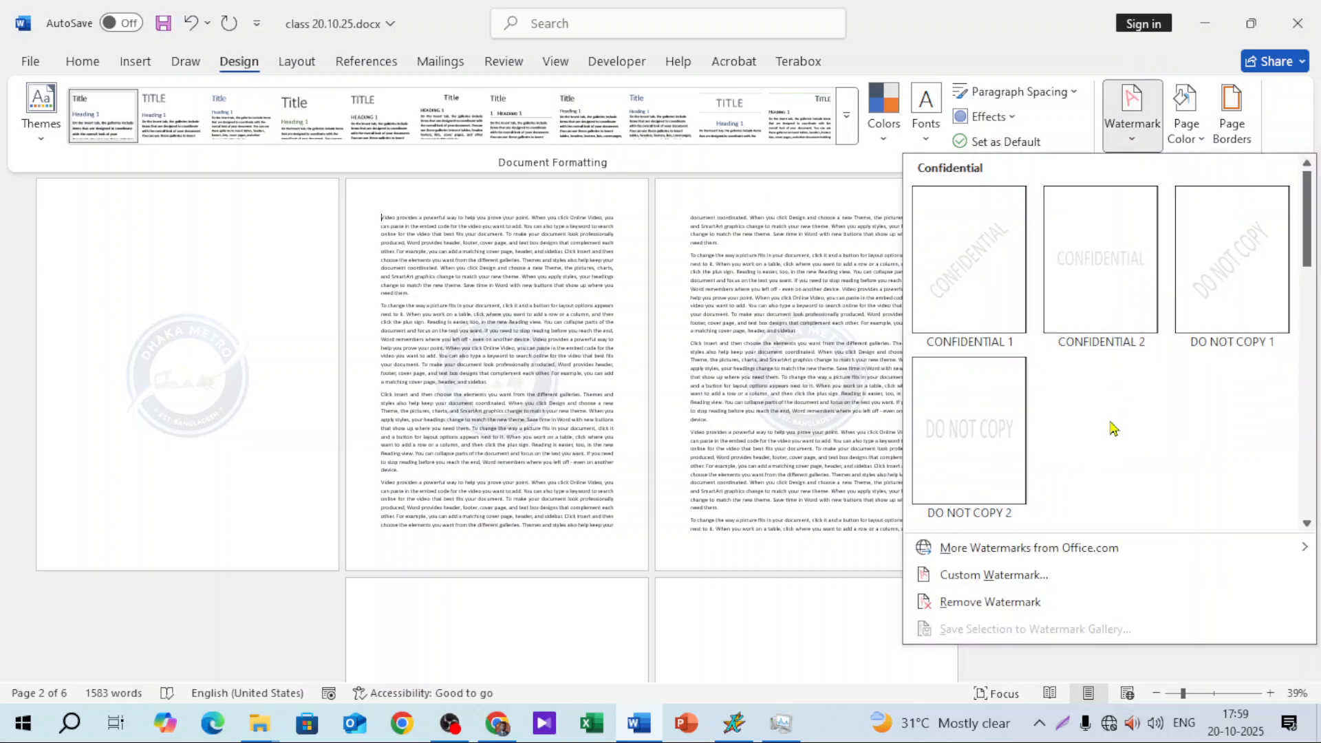
left_click(1006, 605)
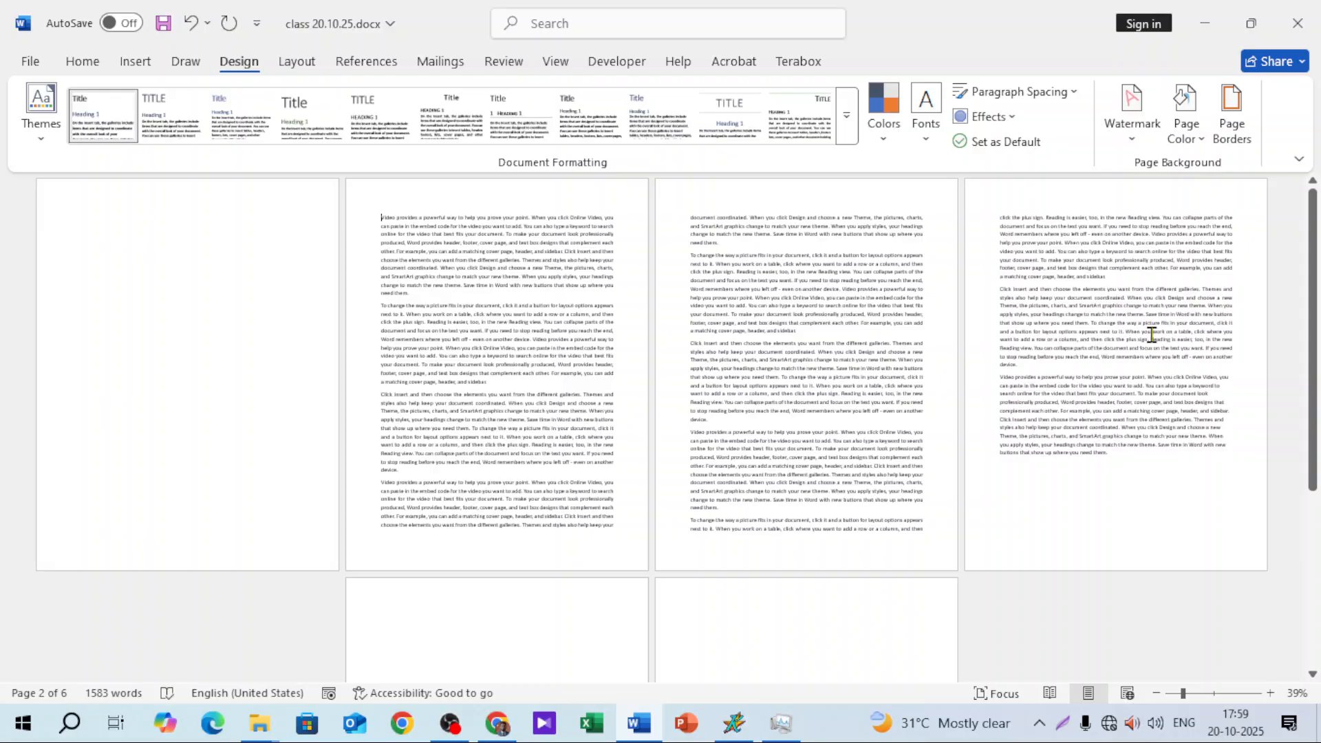
Draw a Frame shape about 26.7 cm high and 20.11 cm wide in the page 2 header, delete it, and leave header editing.
left_click(380, 218)
double_click(459, 206)
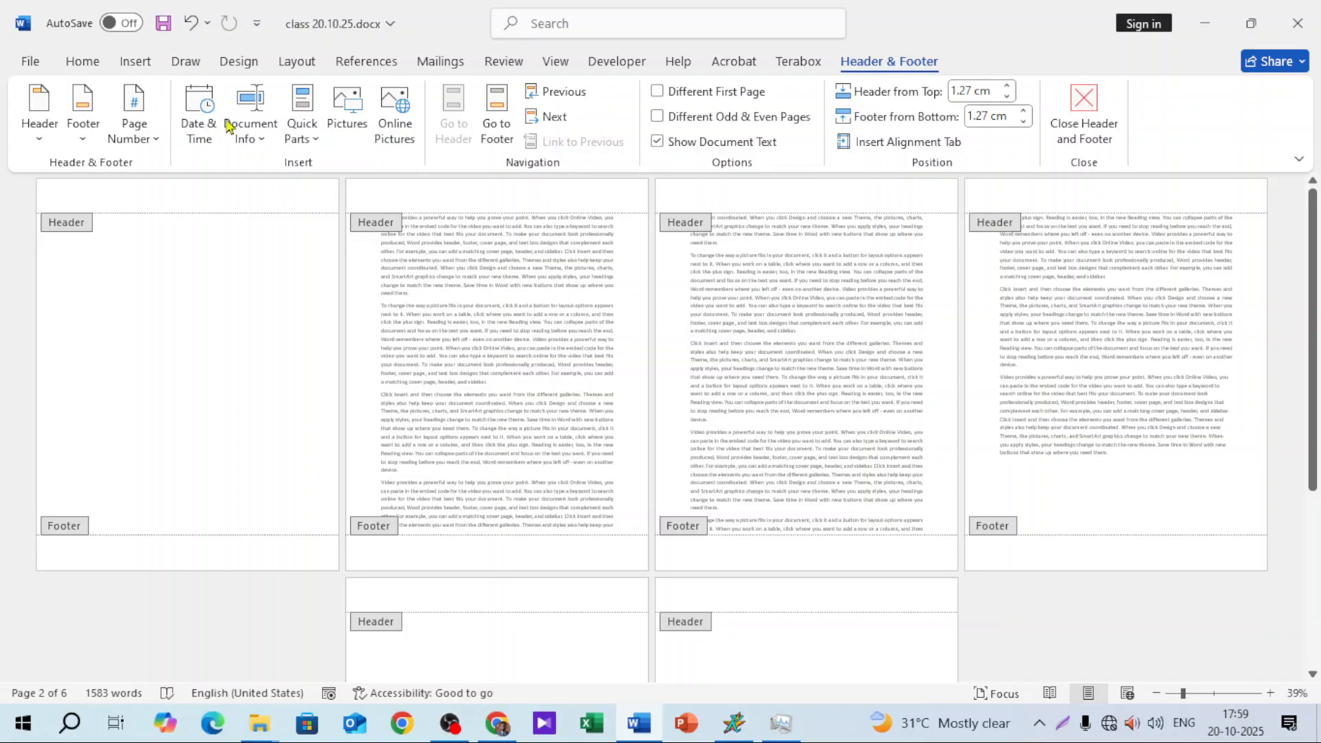
left_click(129, 64)
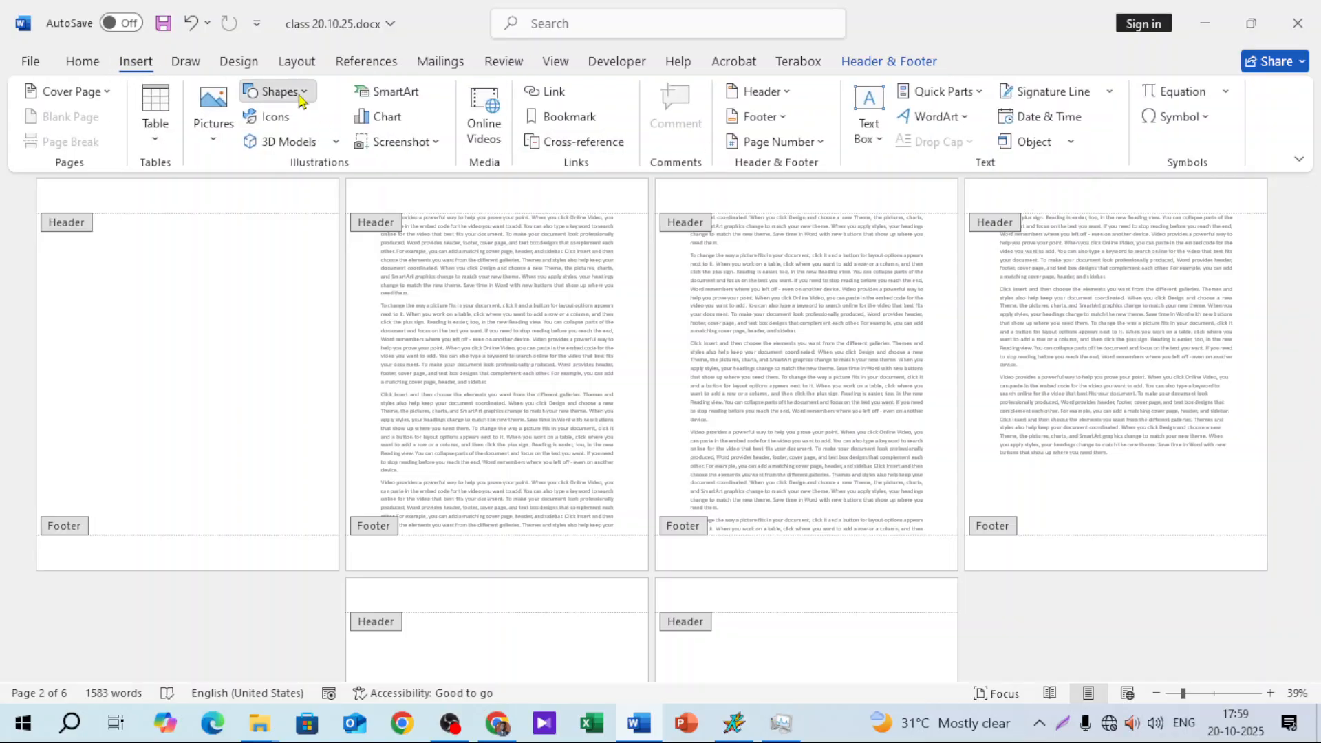
left_click(296, 93)
left_click(344, 375)
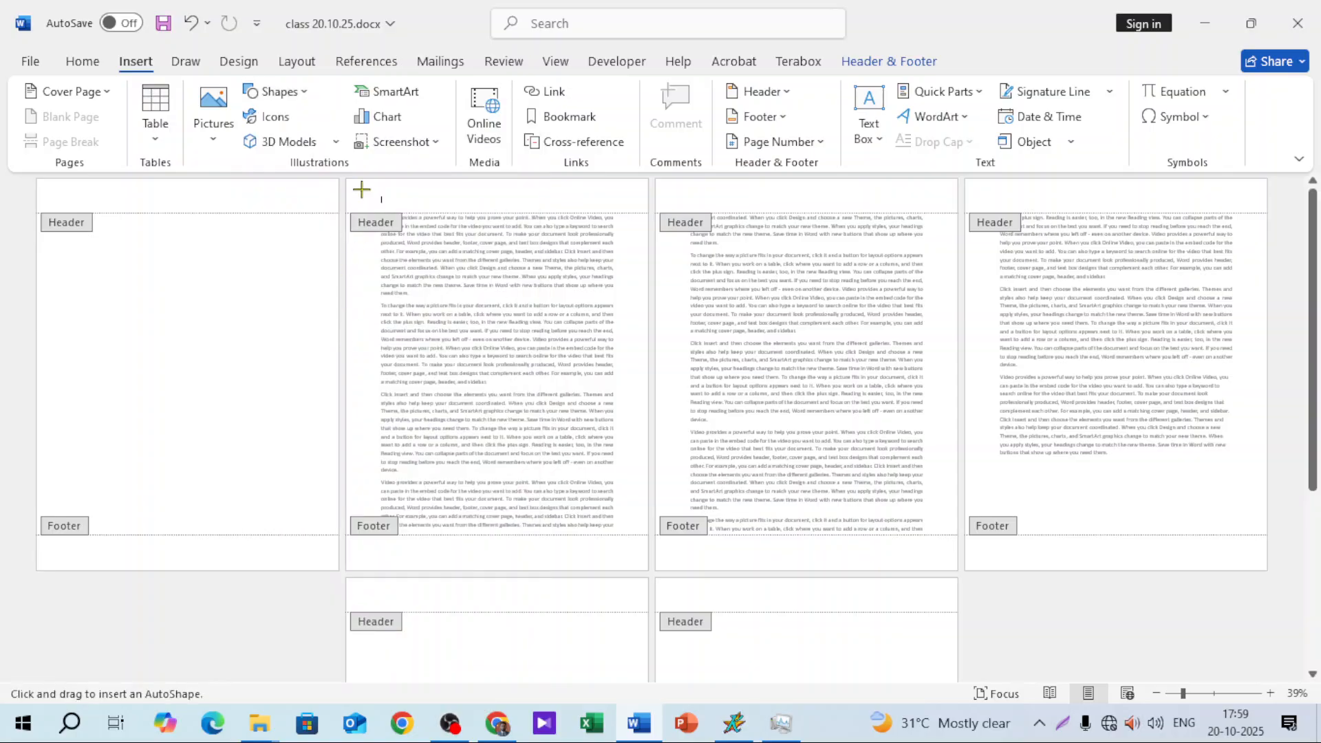
left_click_drag(353, 184, 638, 560)
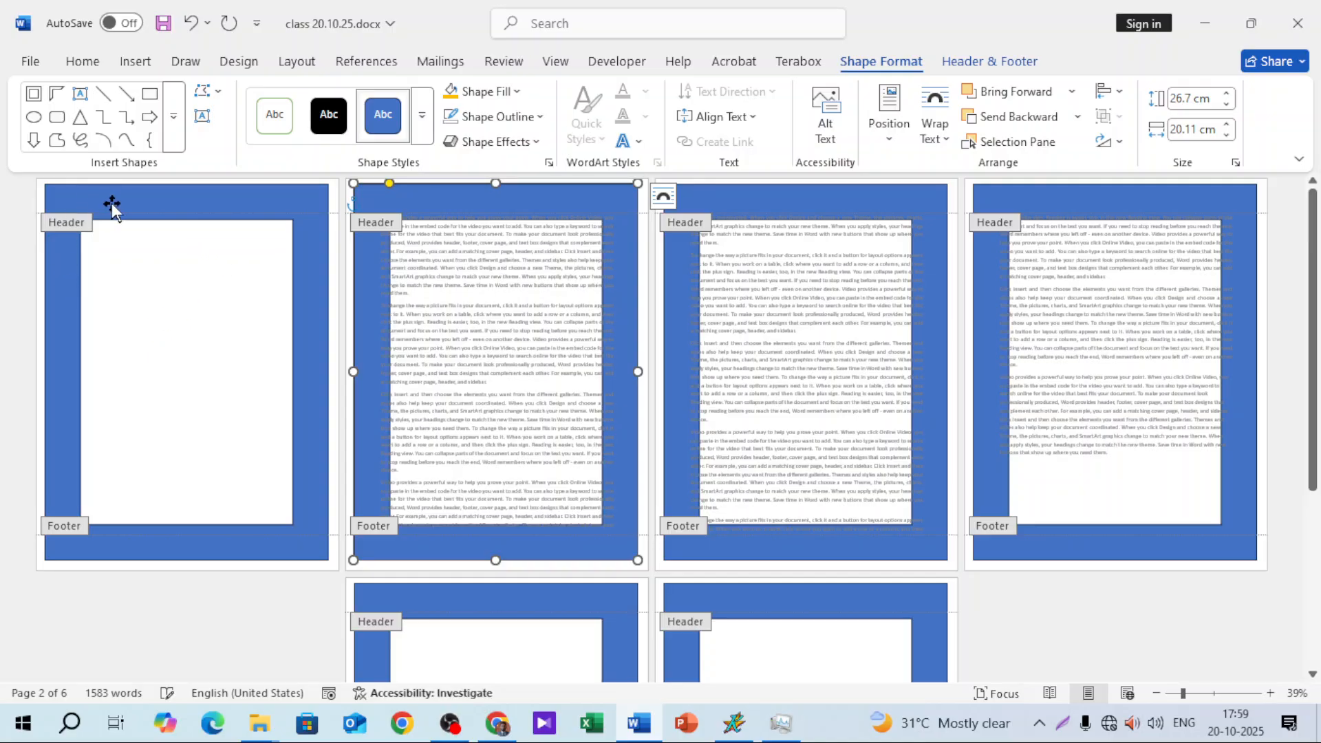
scroll(1043, 394, "down", 1)
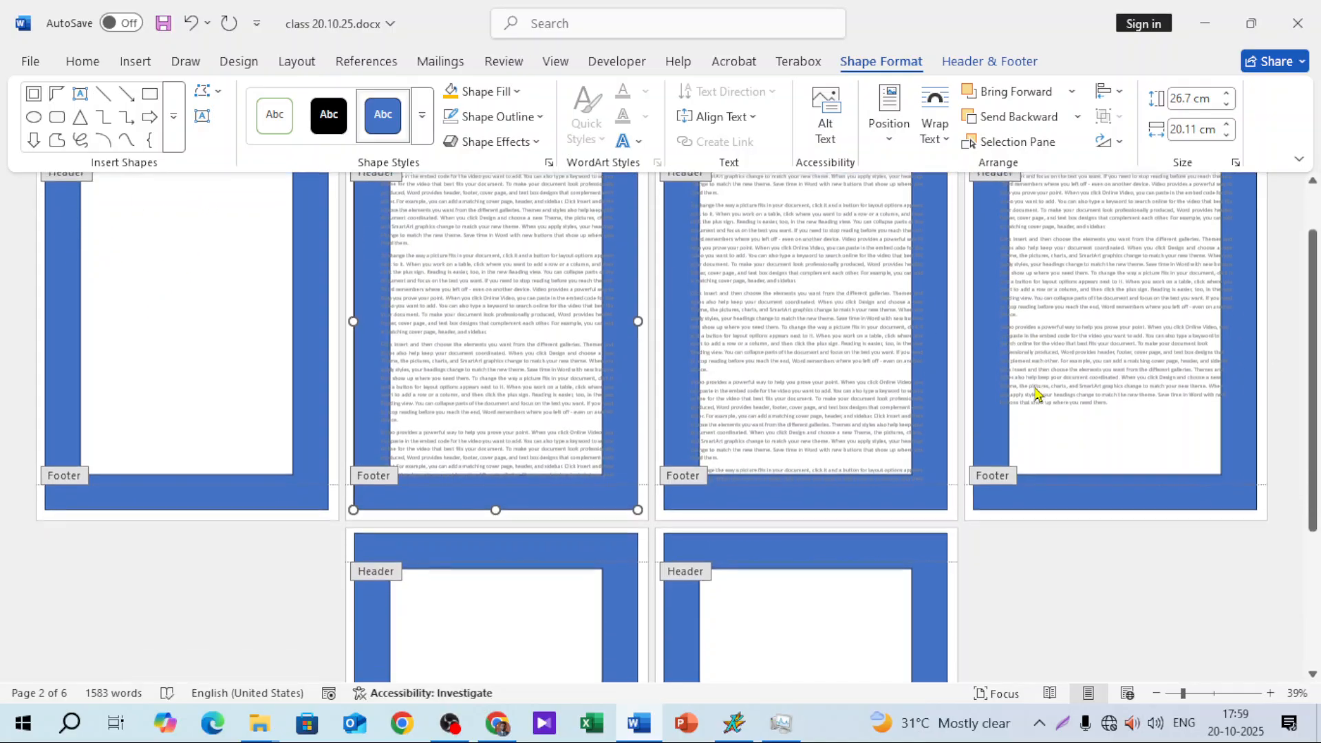
scroll(516, 551, "up", 1)
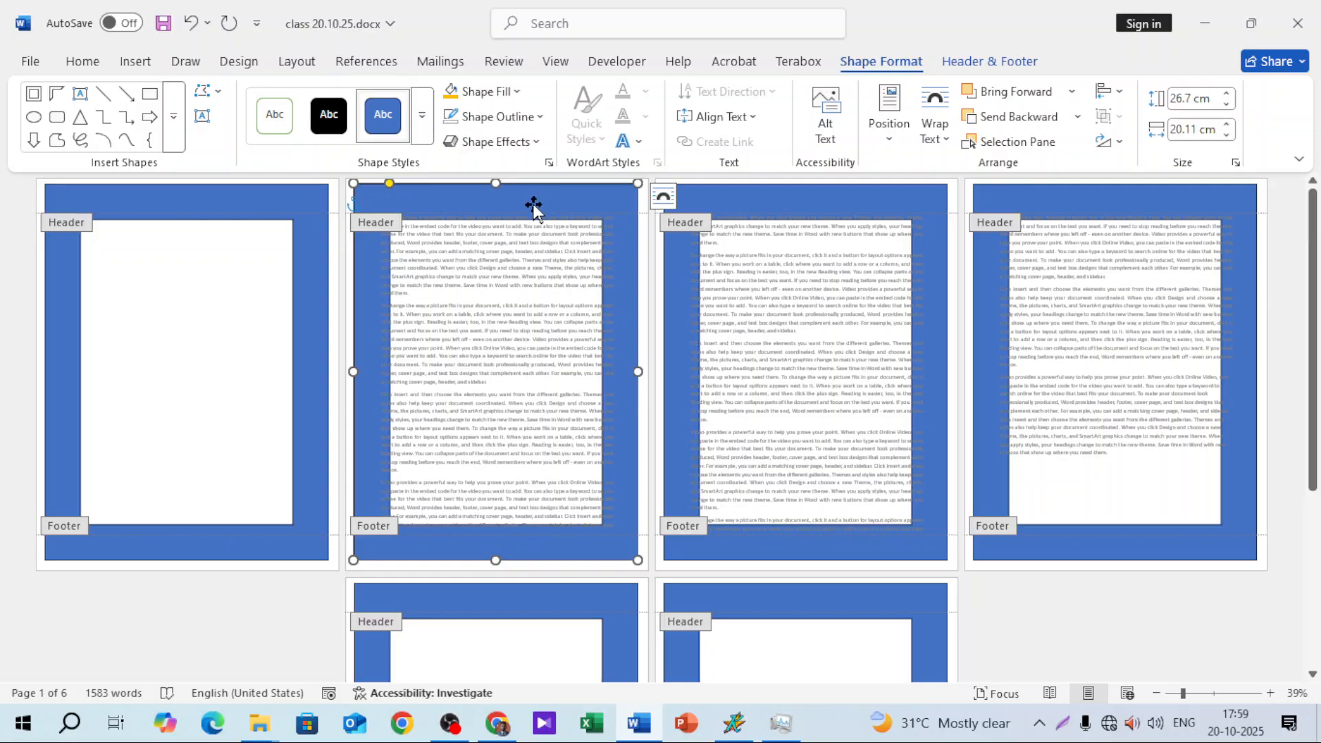
key("Delete")
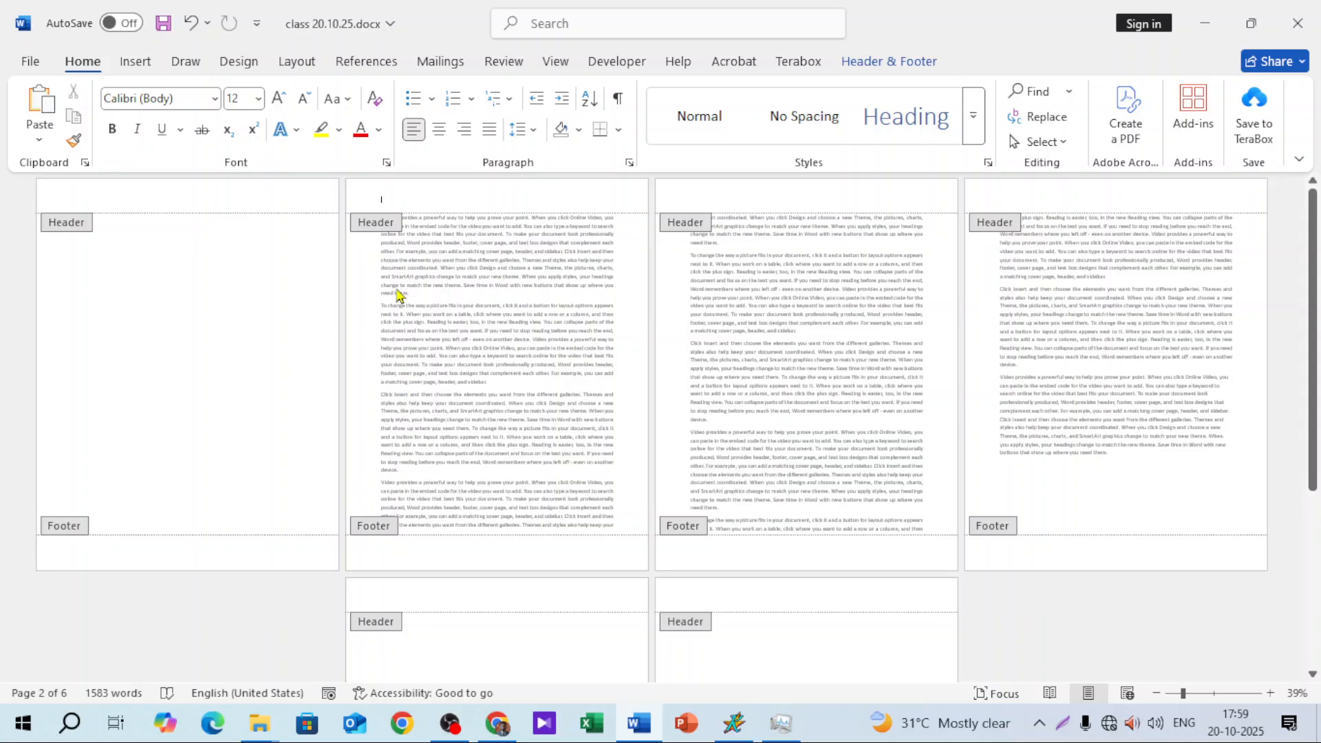
double_click(388, 295)
Insert a page break before the first paragraph to add a second blank page, and check the headers across the pages.
left_click(383, 219)
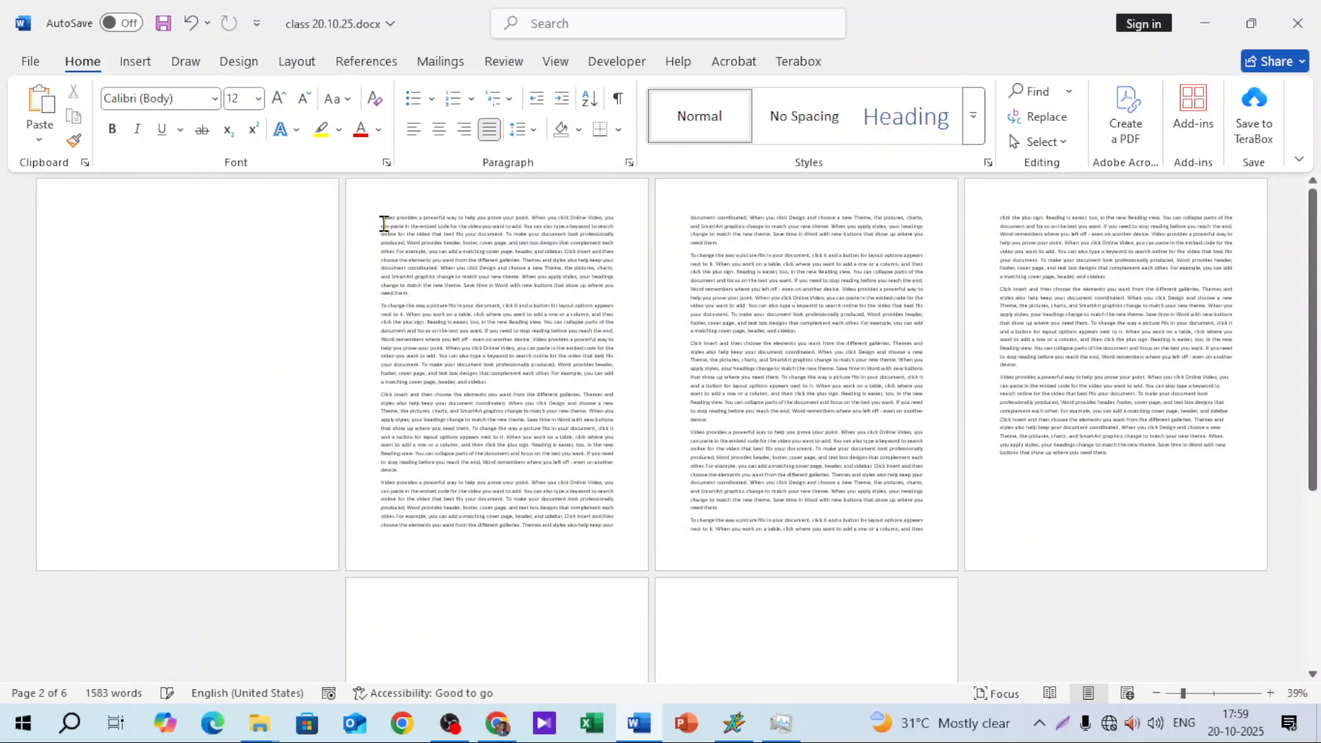
key("ctrl+Return")
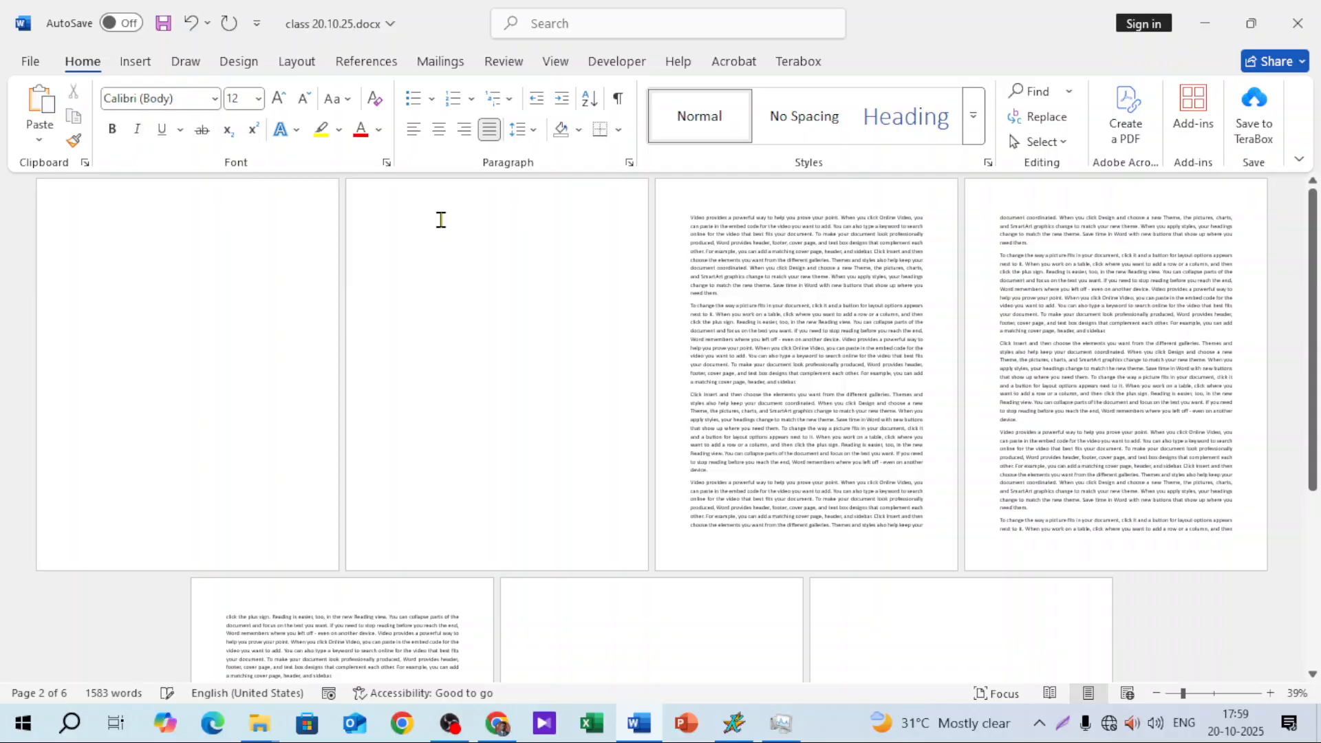
double_click(746, 199)
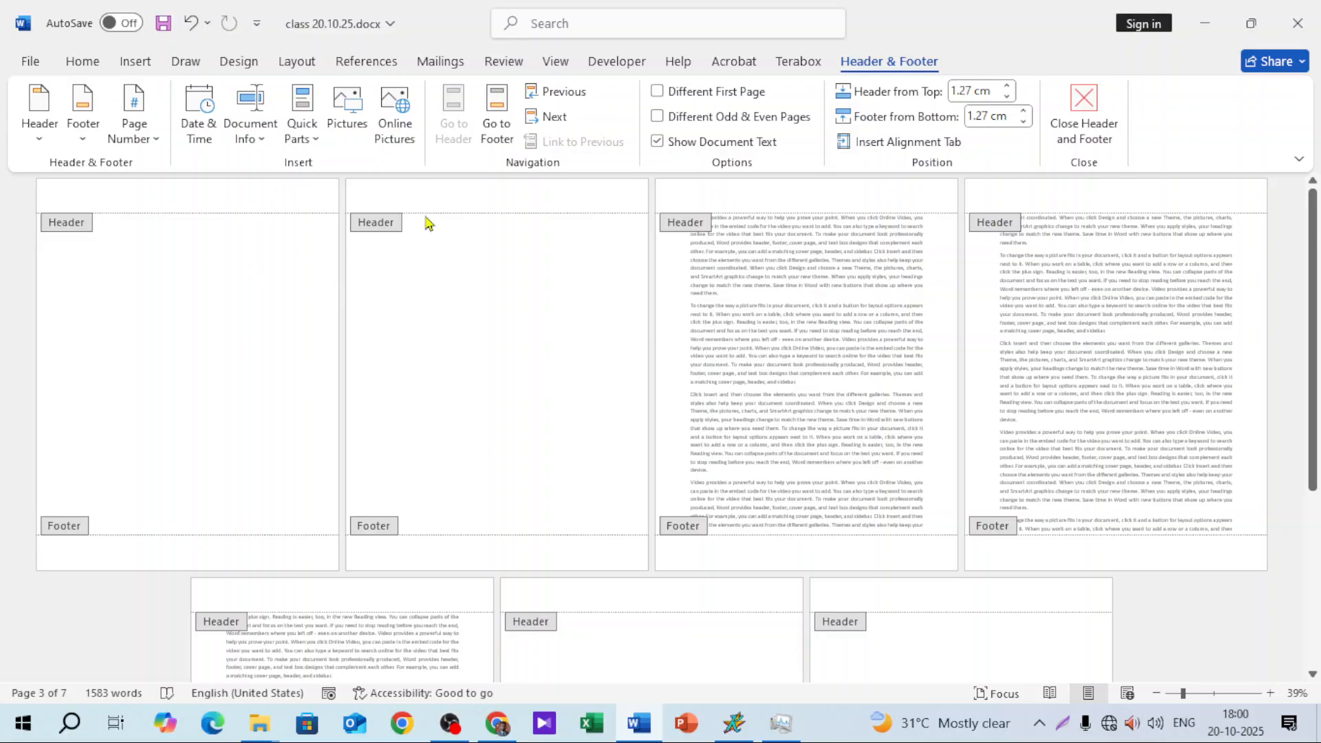
double_click(763, 300)
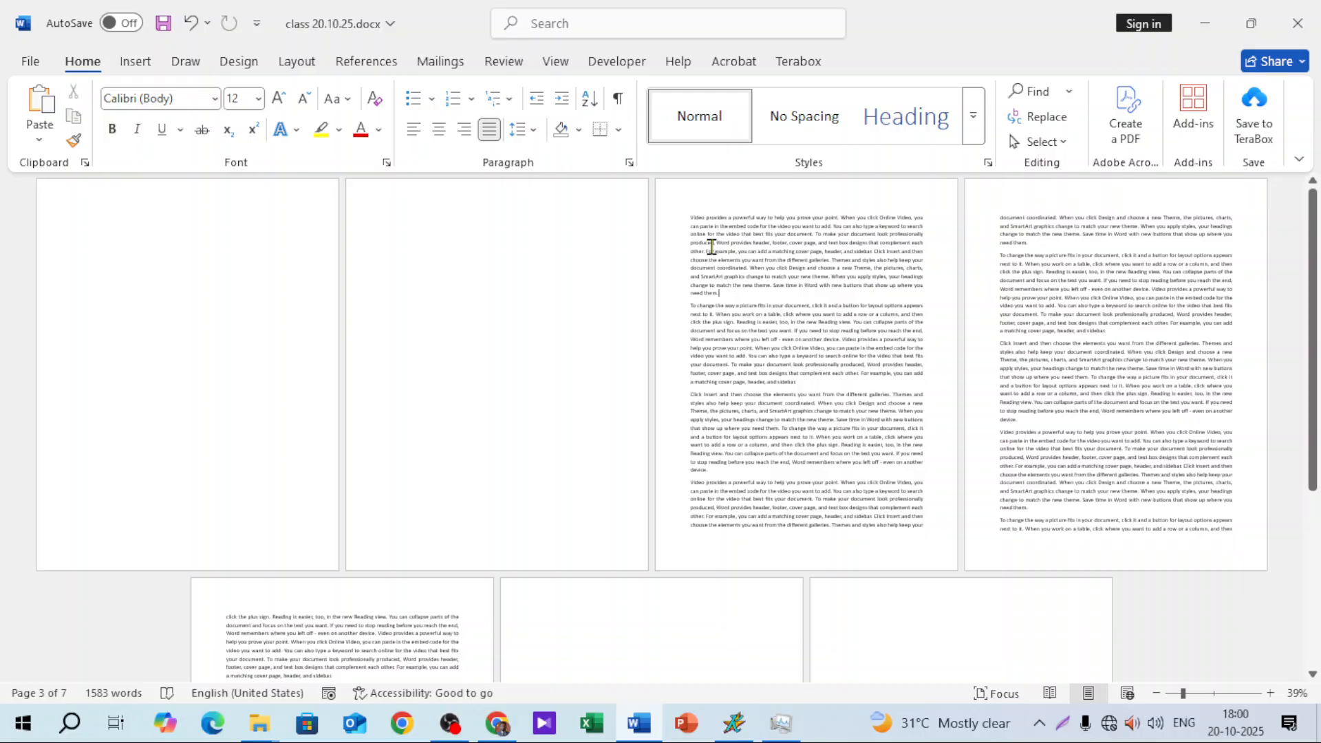
Insert a Next Page section break before the first paragraph on page 3 and check the section labels in the headers and footers.
left_click(684, 218)
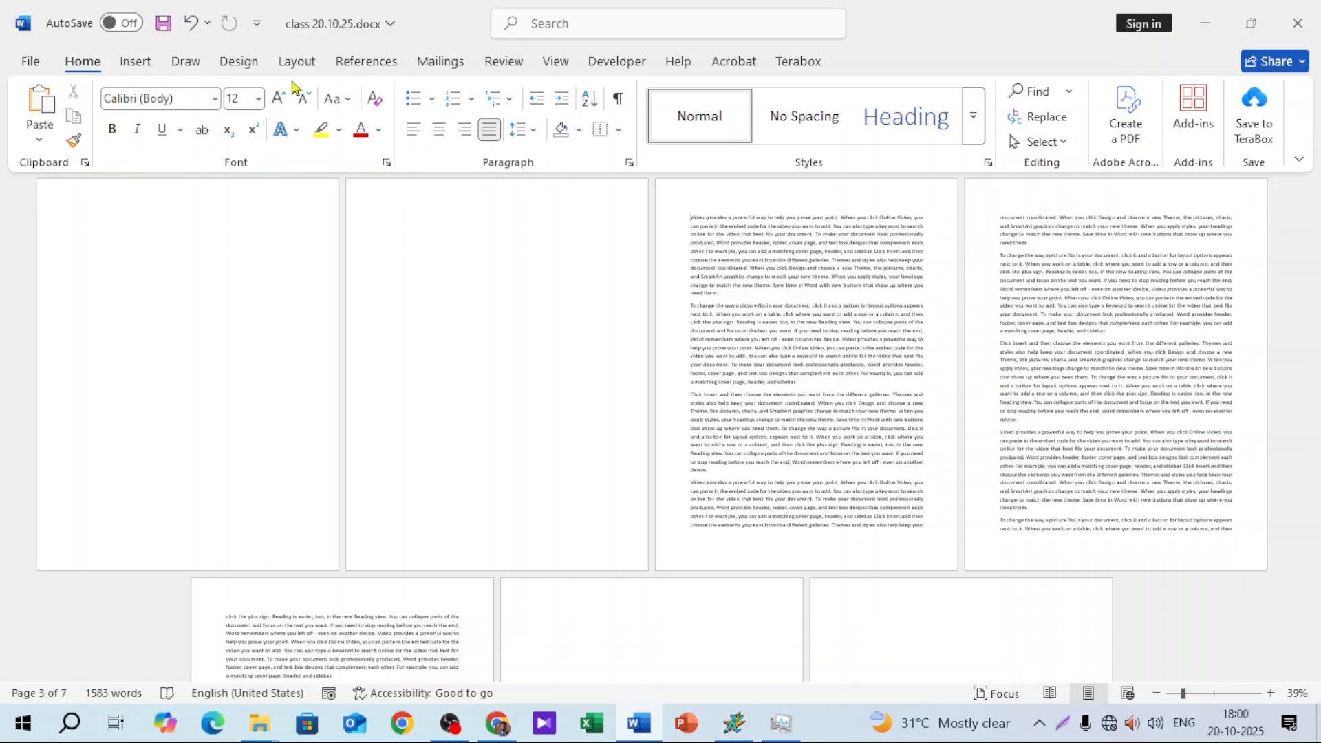
left_click(296, 61)
left_click(289, 93)
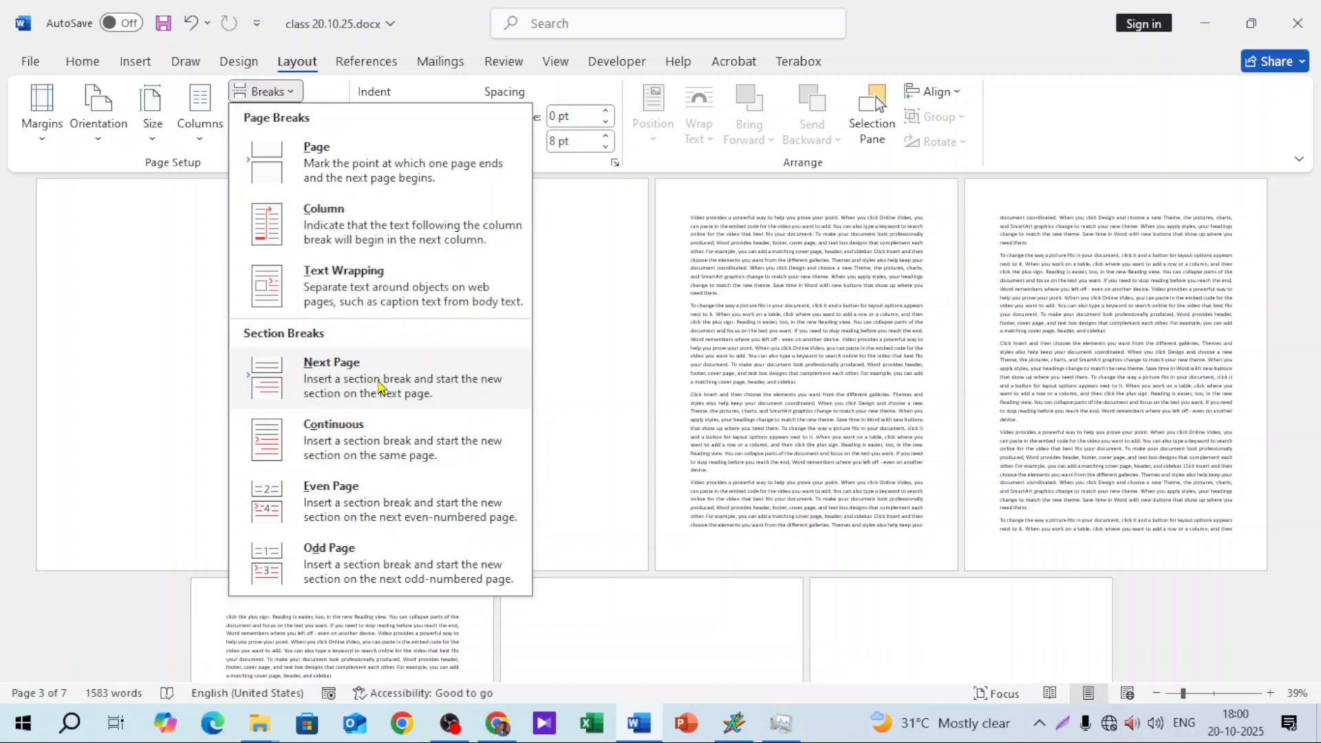
left_click(379, 388)
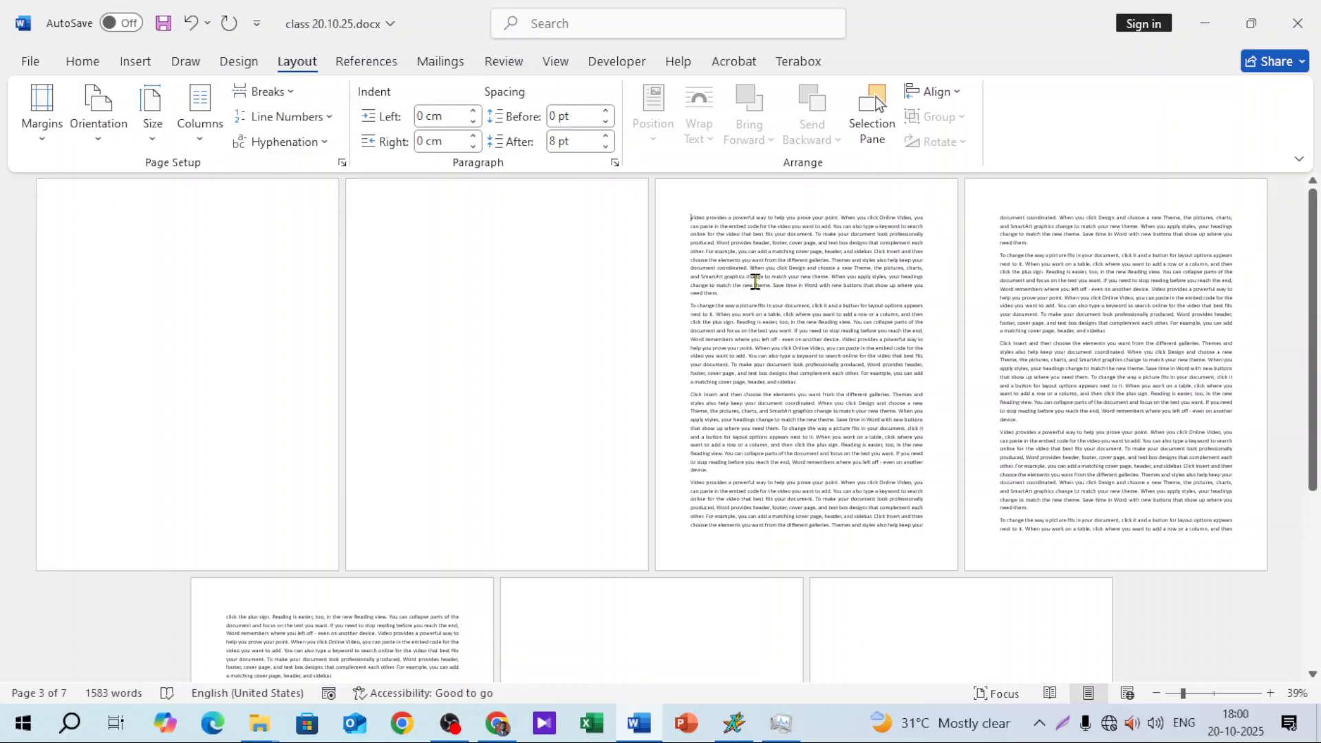
double_click(746, 191)
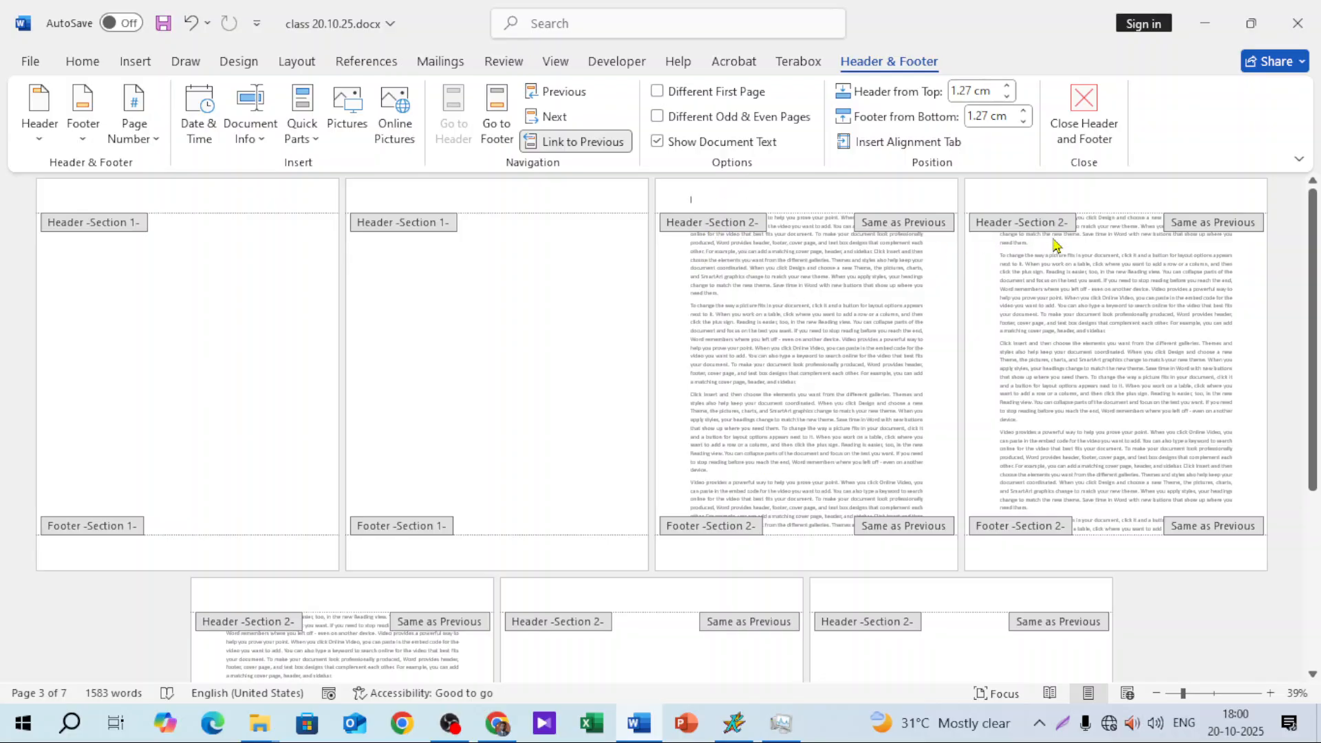
scroll(634, 493, "down", 2)
scroll(675, 472, "up", 2)
double_click(762, 269)
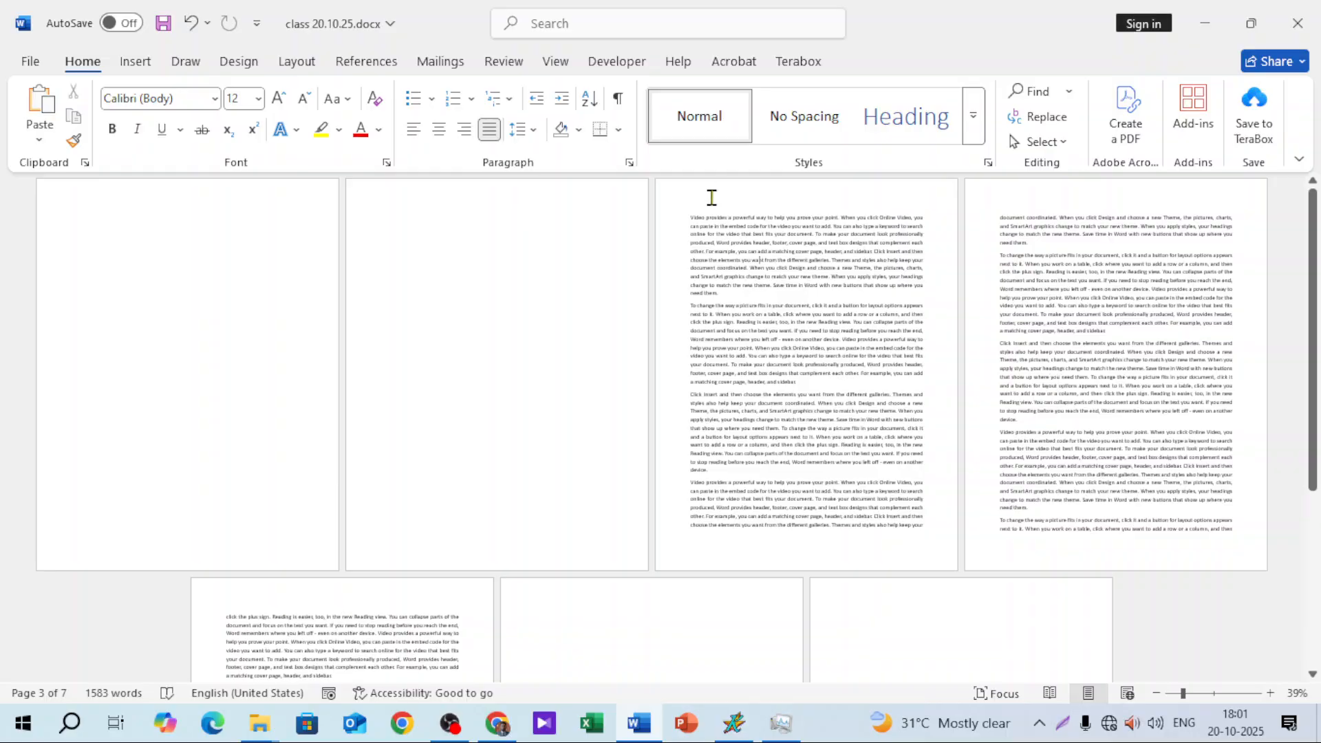
Turn off Link to Previous for both the header and footer of section 2, and leave header editing.
double_click(713, 194)
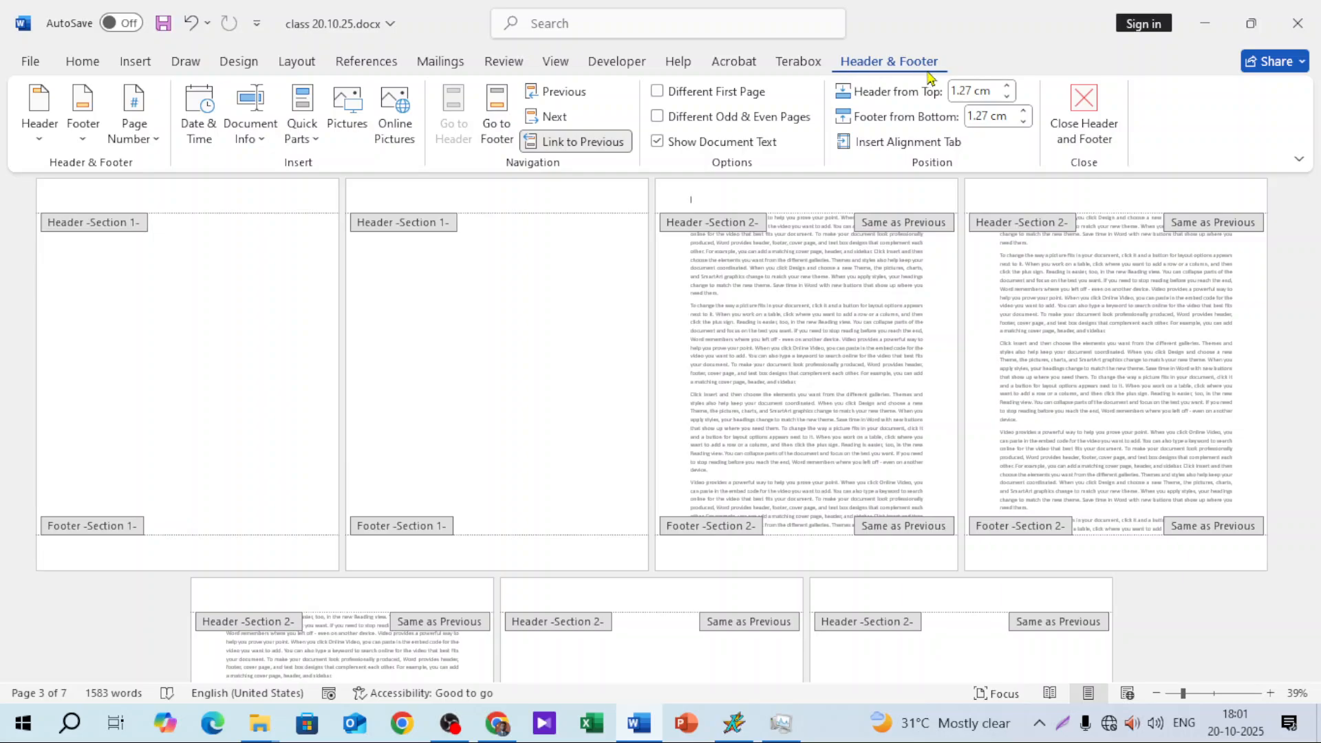
left_click(577, 145)
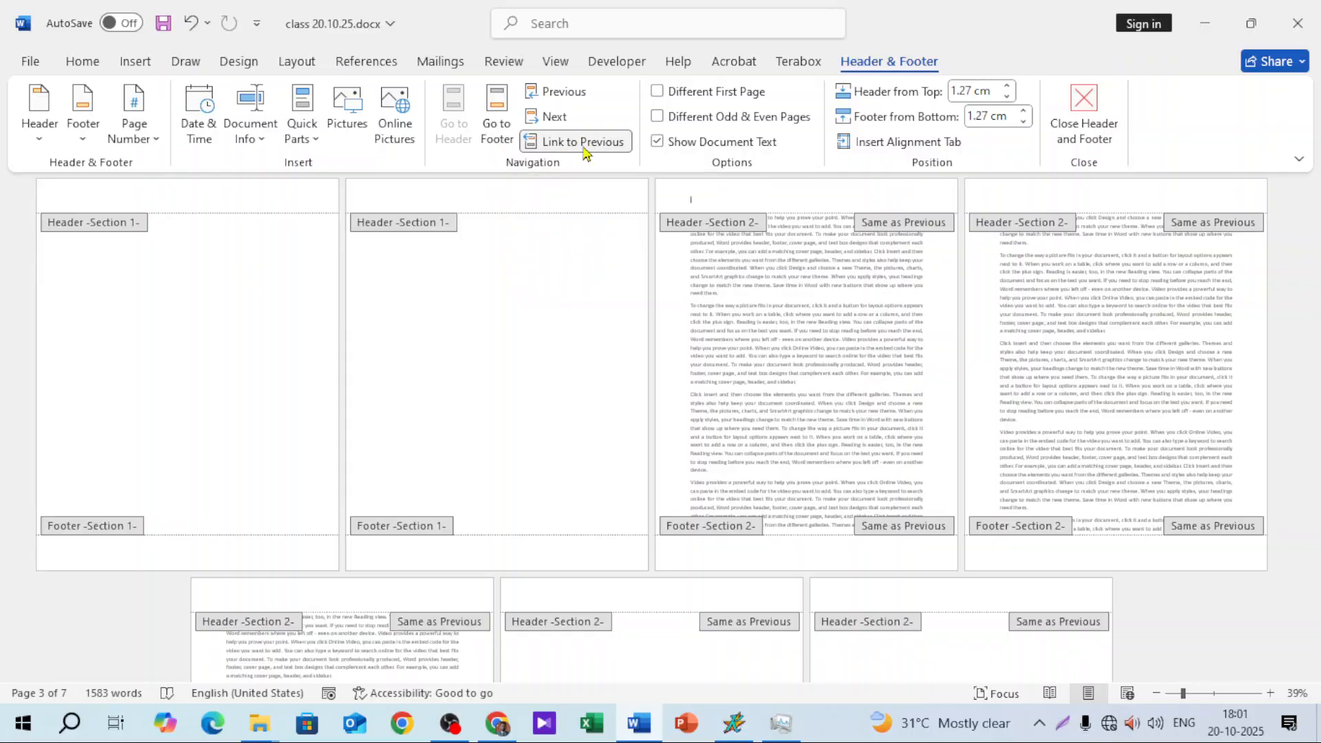
left_click(743, 554)
left_click(571, 142)
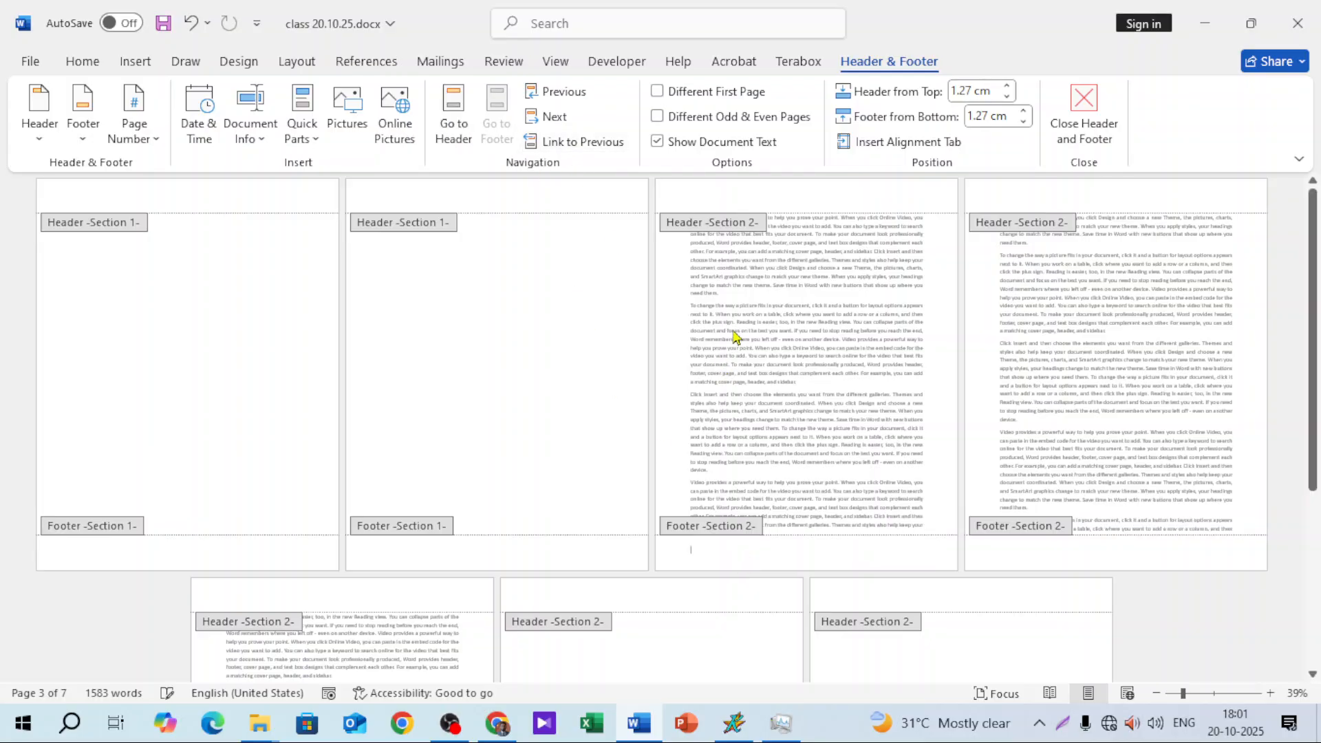
double_click(735, 337)
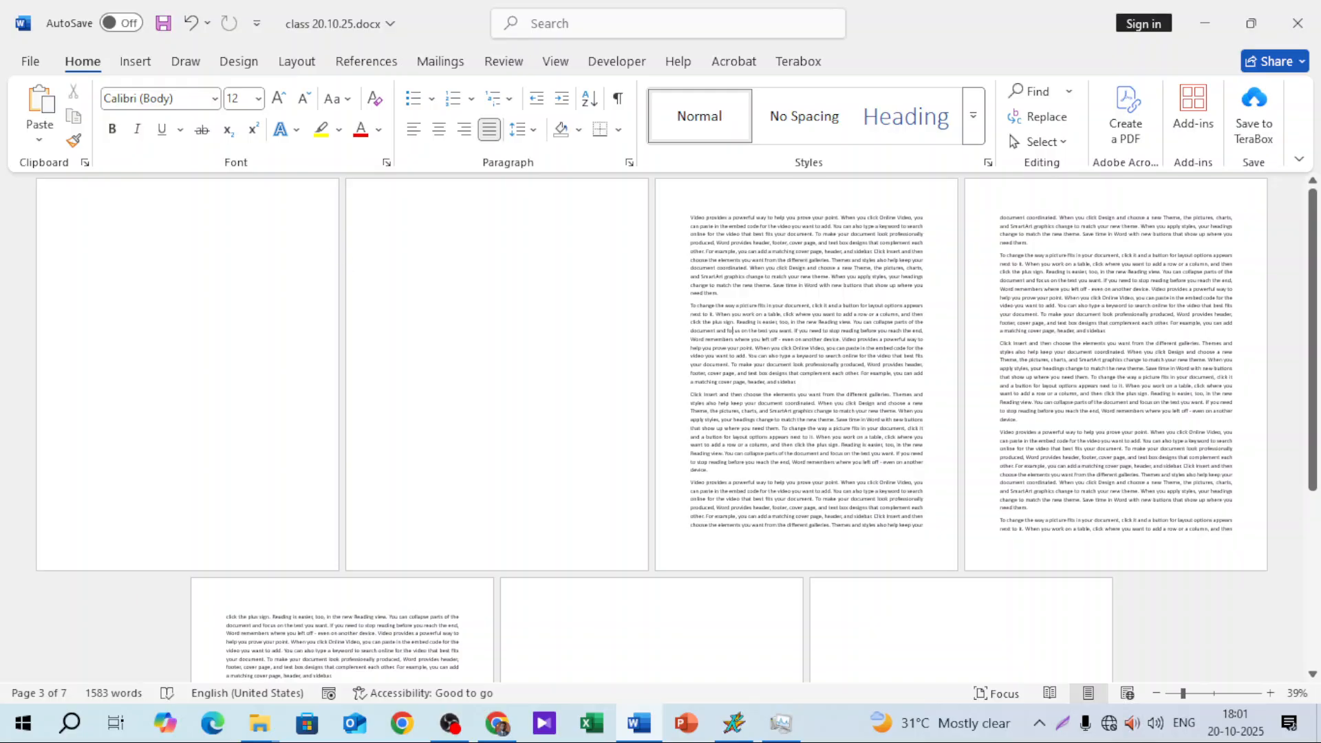
Reopen header editing and place the cursor in the section 1 header on page 2.
double_click(704, 206)
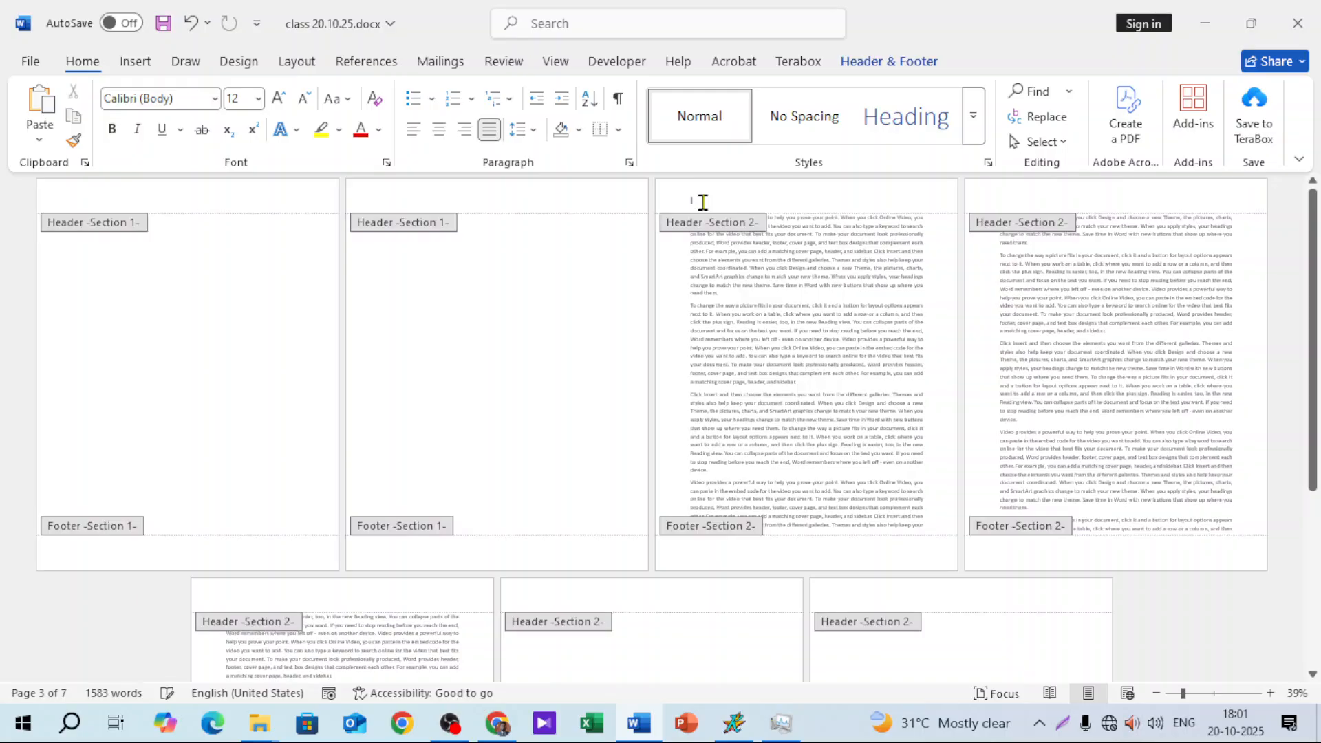
left_click(135, 63)
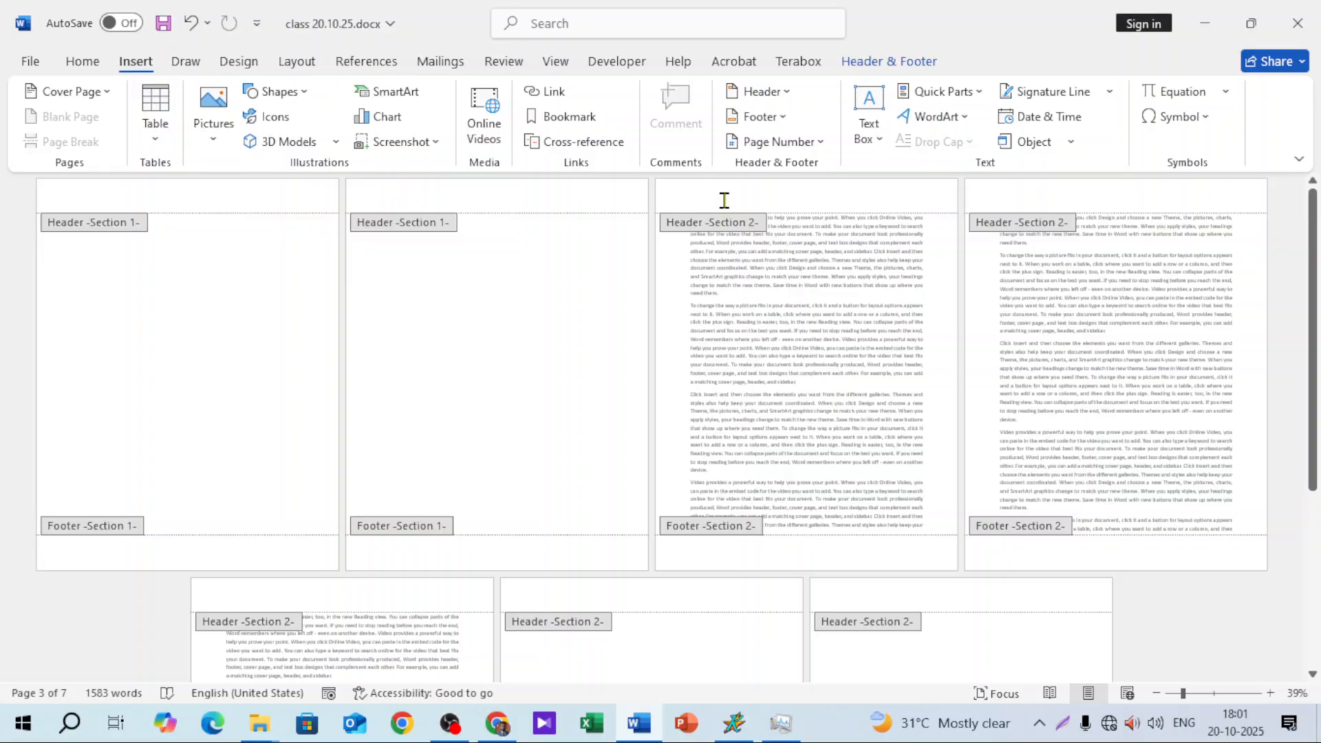
left_click(888, 61)
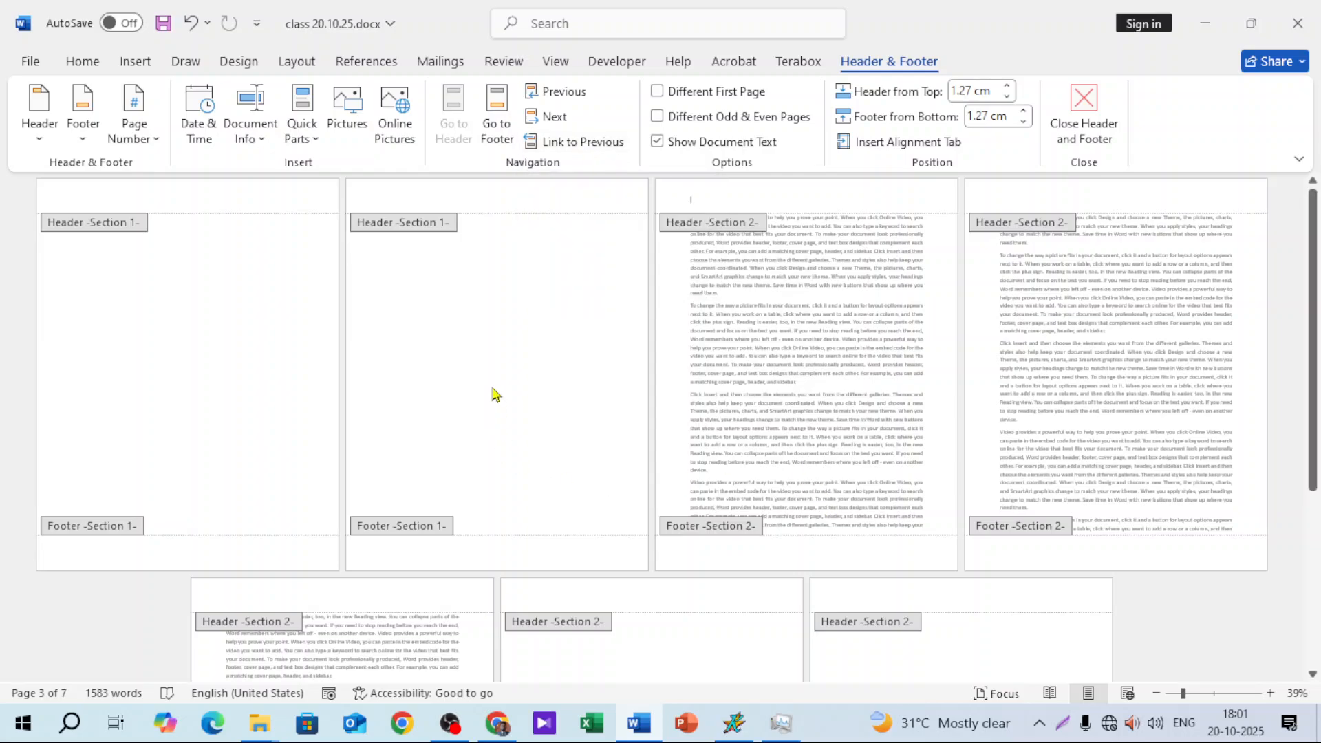
left_click(404, 196)
Draw a Frame shape about 26.16 cm high and 19.29 cm wide from the section 1 header on page 1, and delete it.
left_click(136, 61)
left_click(275, 92)
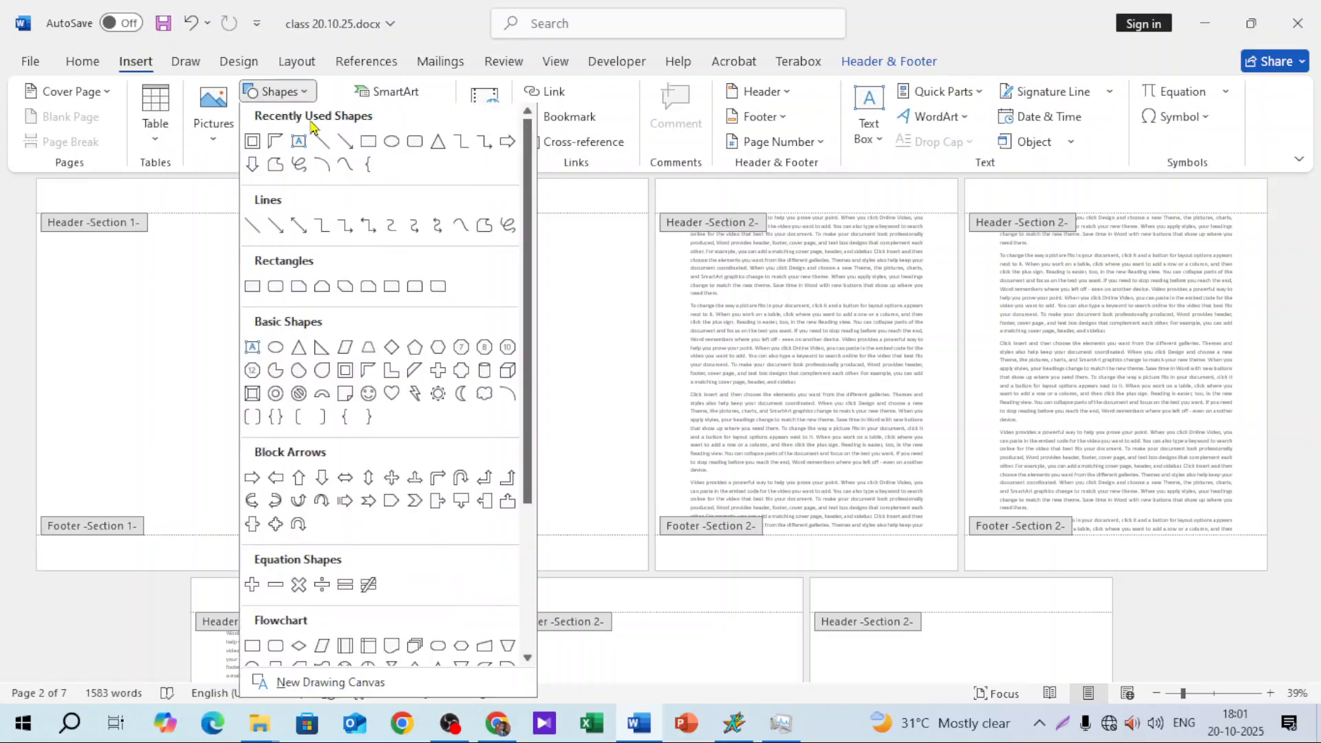
left_click(345, 375)
left_click_drag(47, 190, 320, 546)
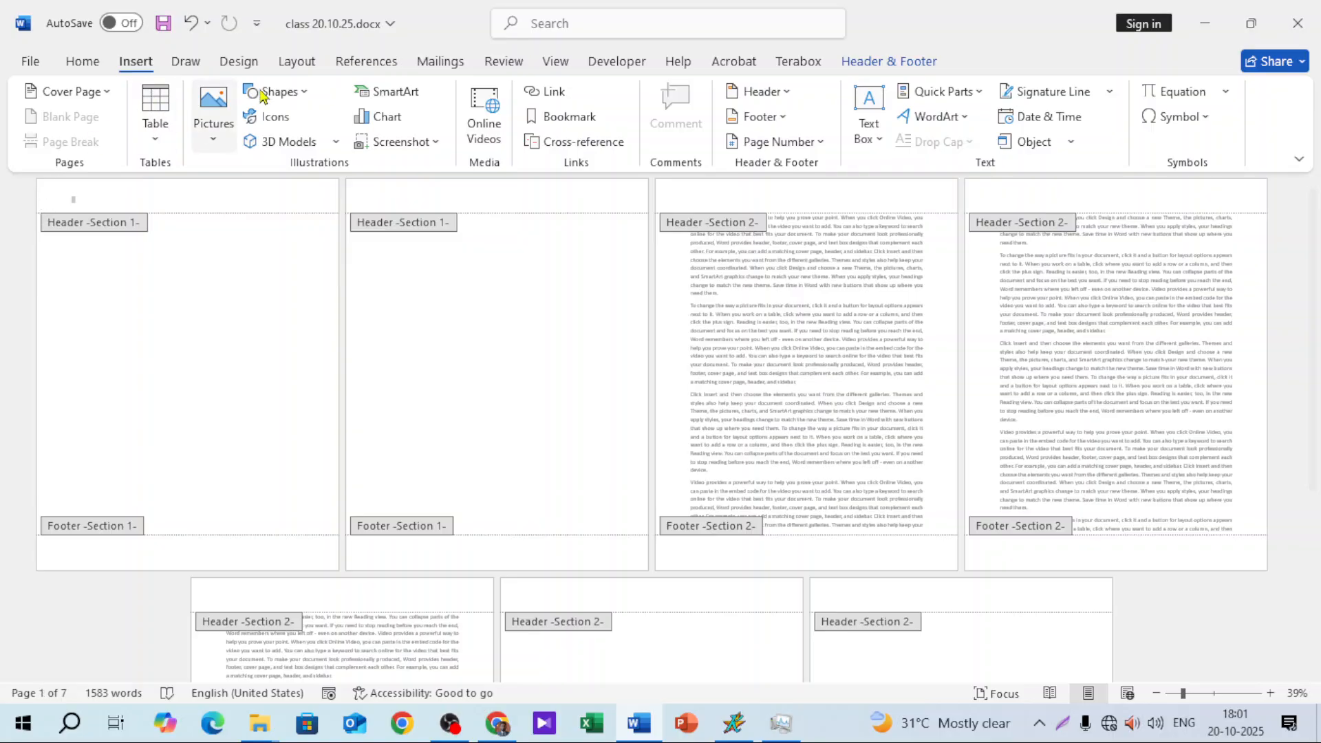
left_click(287, 94)
left_click(344, 374)
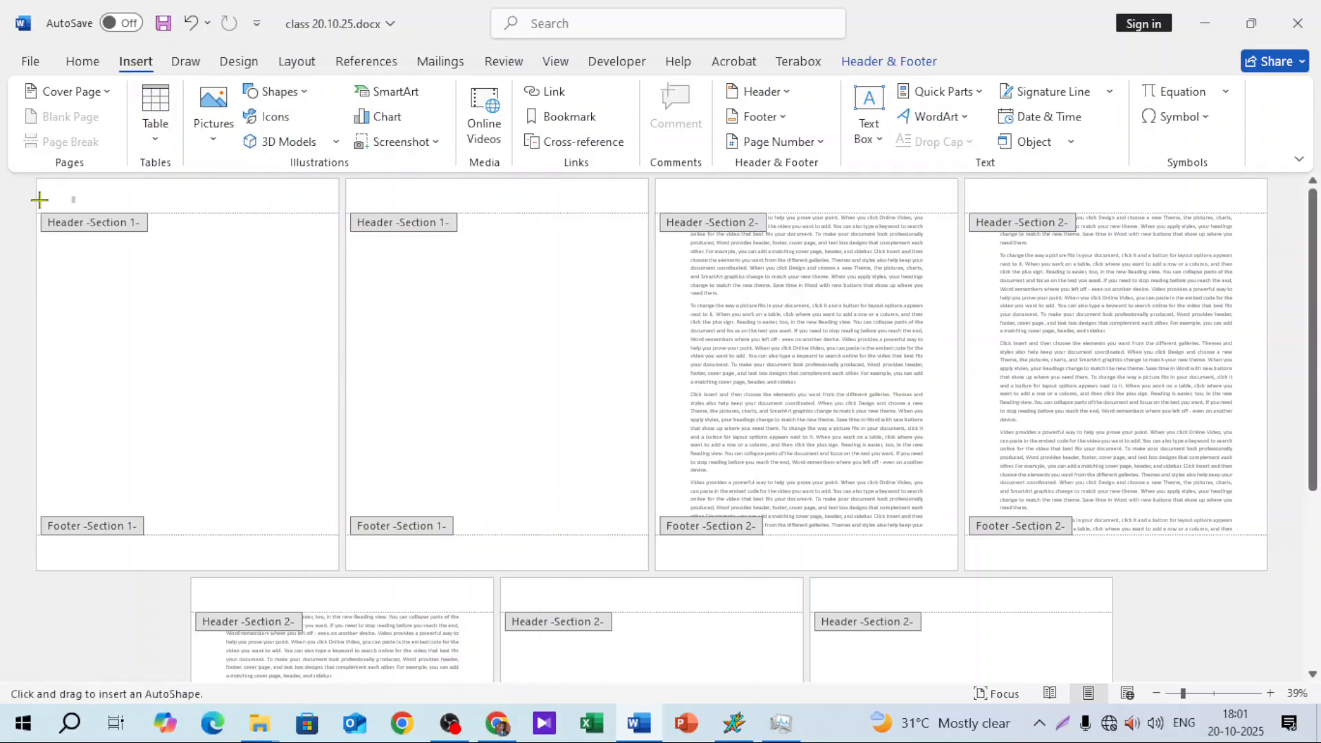
left_click_drag(59, 189, 322, 556)
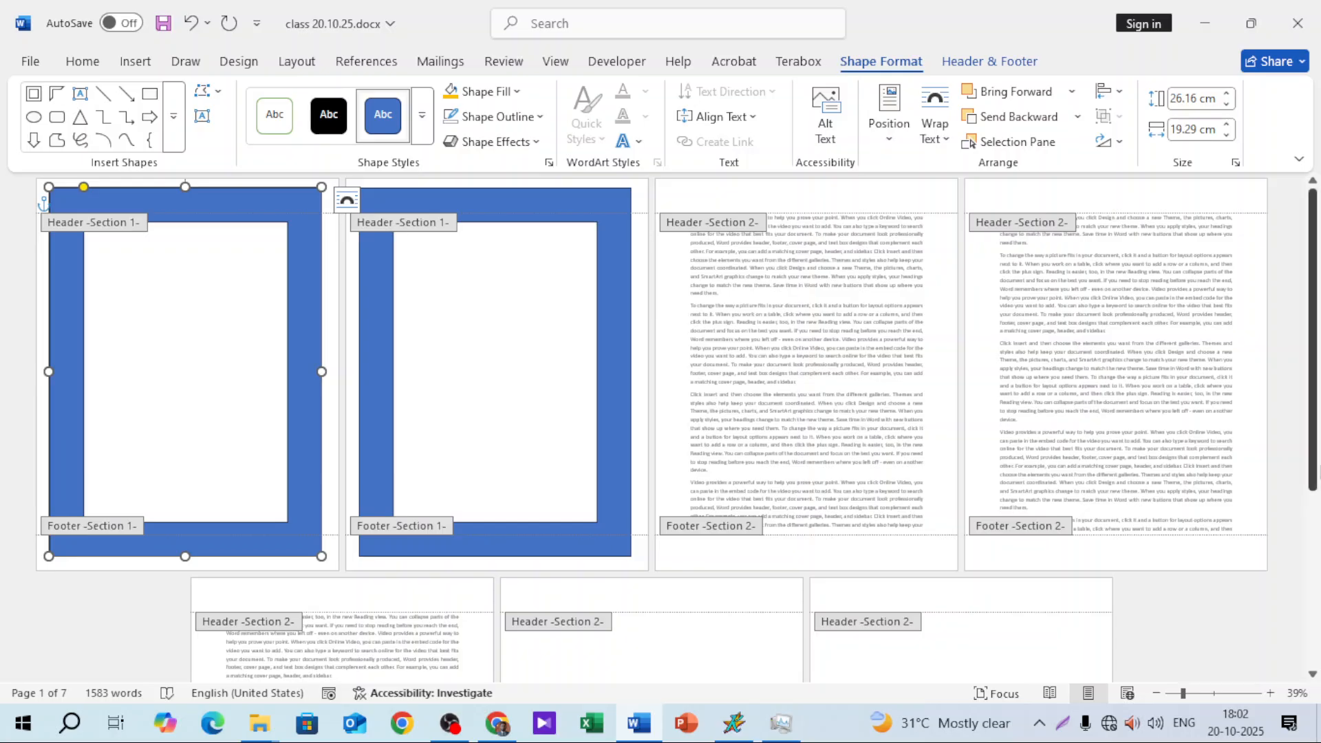
left_click(616, 311)
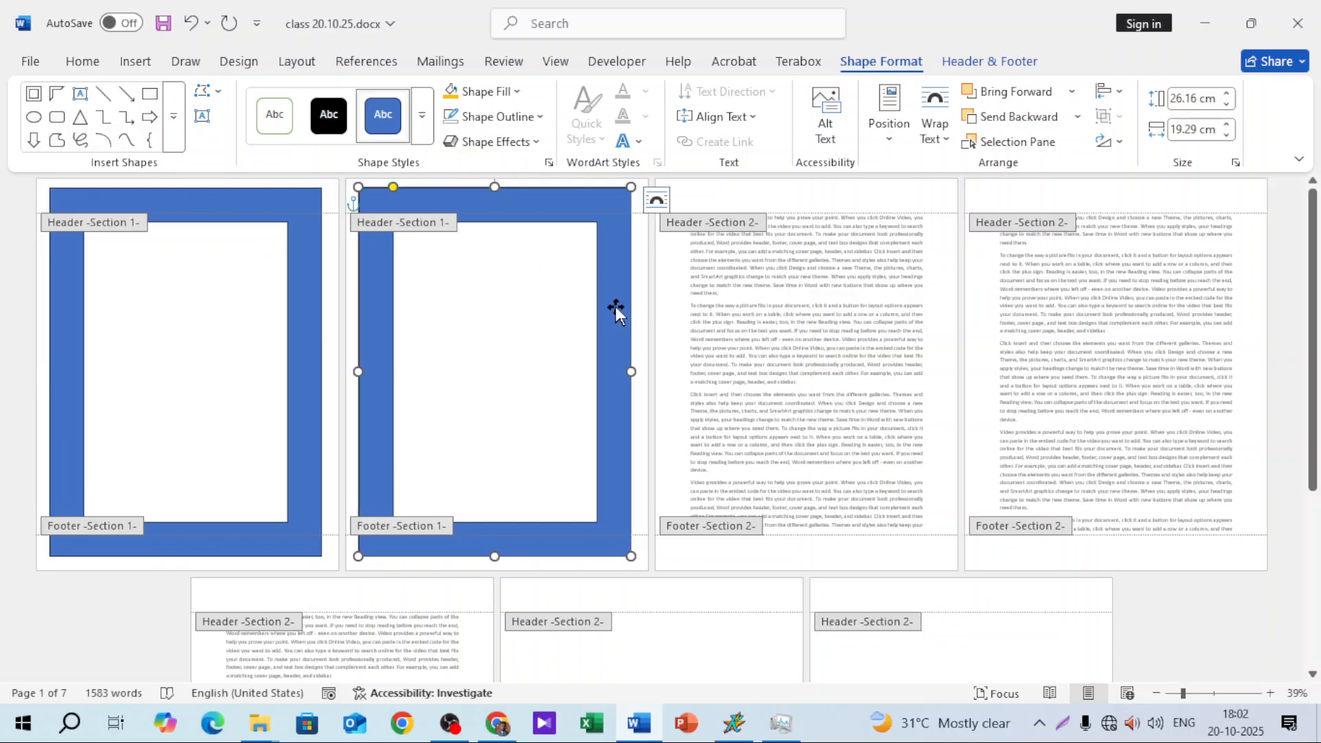
key("Delete")
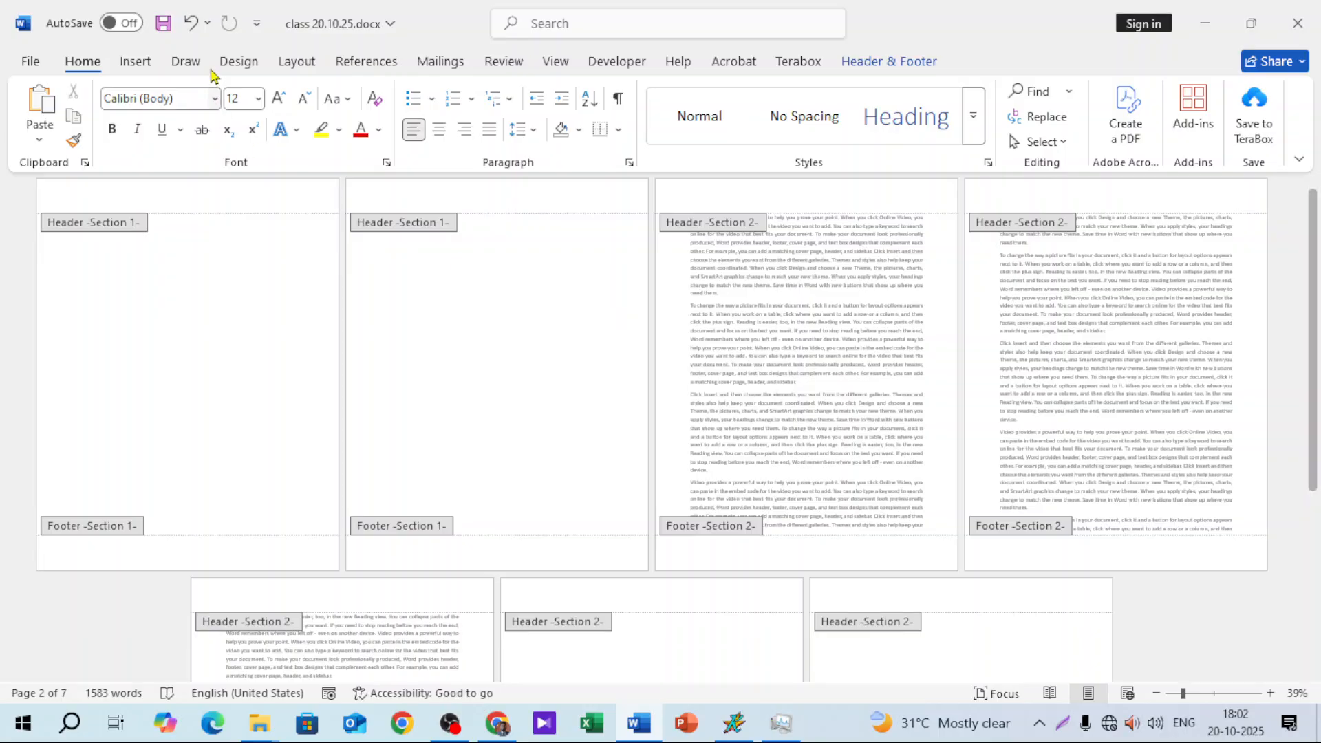
Draw a Half Frame shape about 8.65 cm high and 5.49 cm wide in the upper-left corner of page 3 within the section 2 header.
left_click(137, 64)
left_click(283, 93)
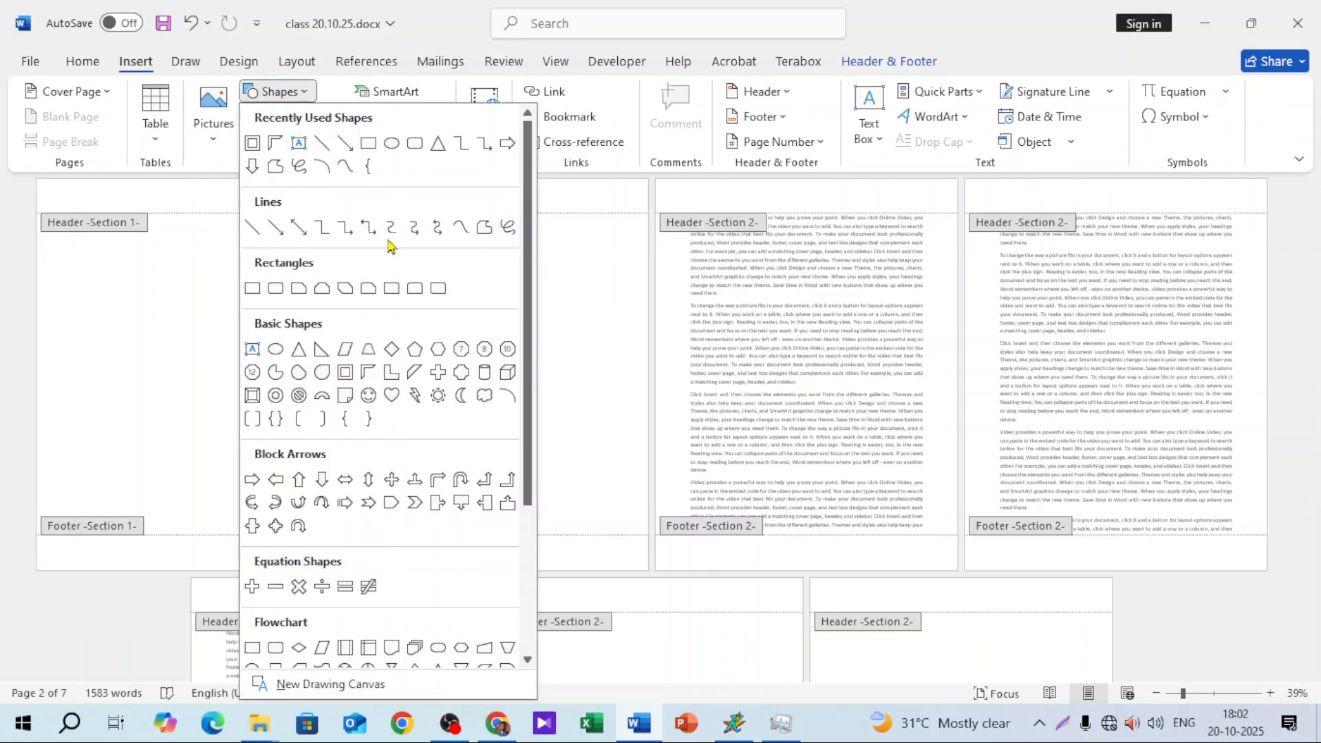
left_click(368, 373)
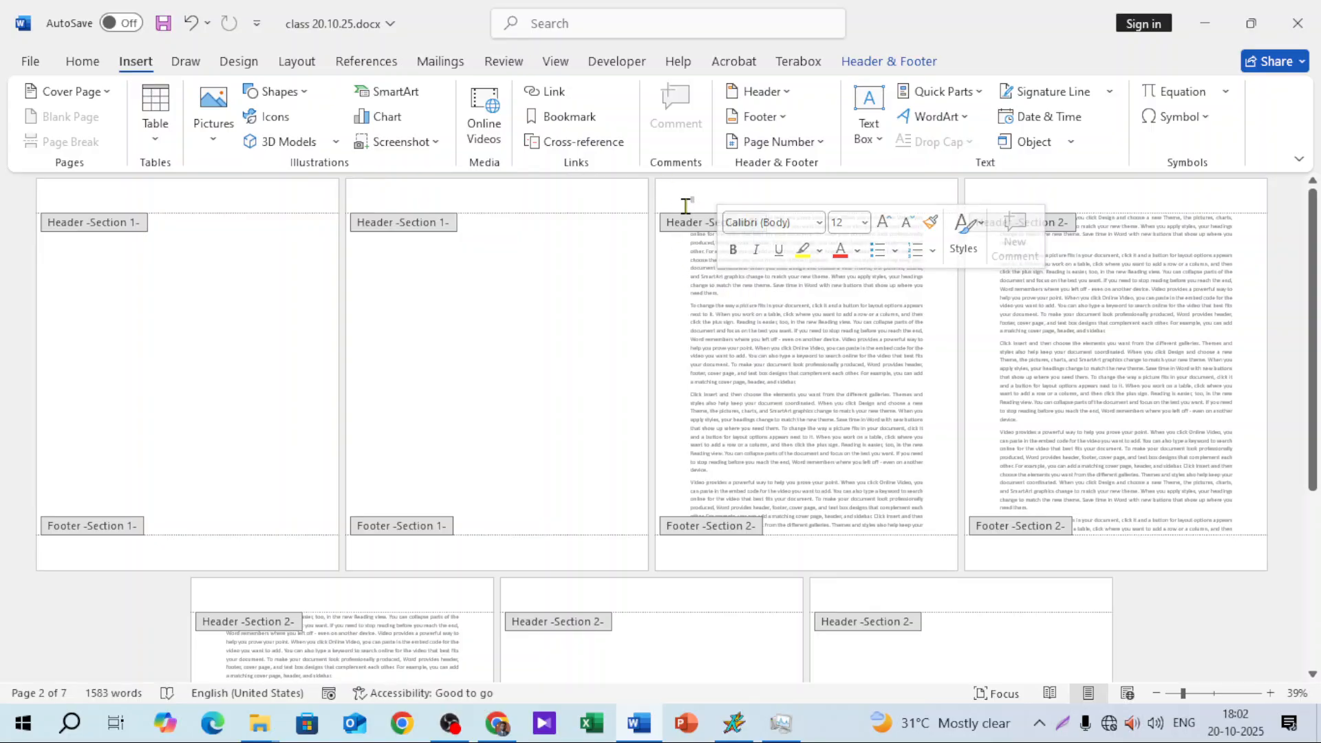
left_click(282, 92)
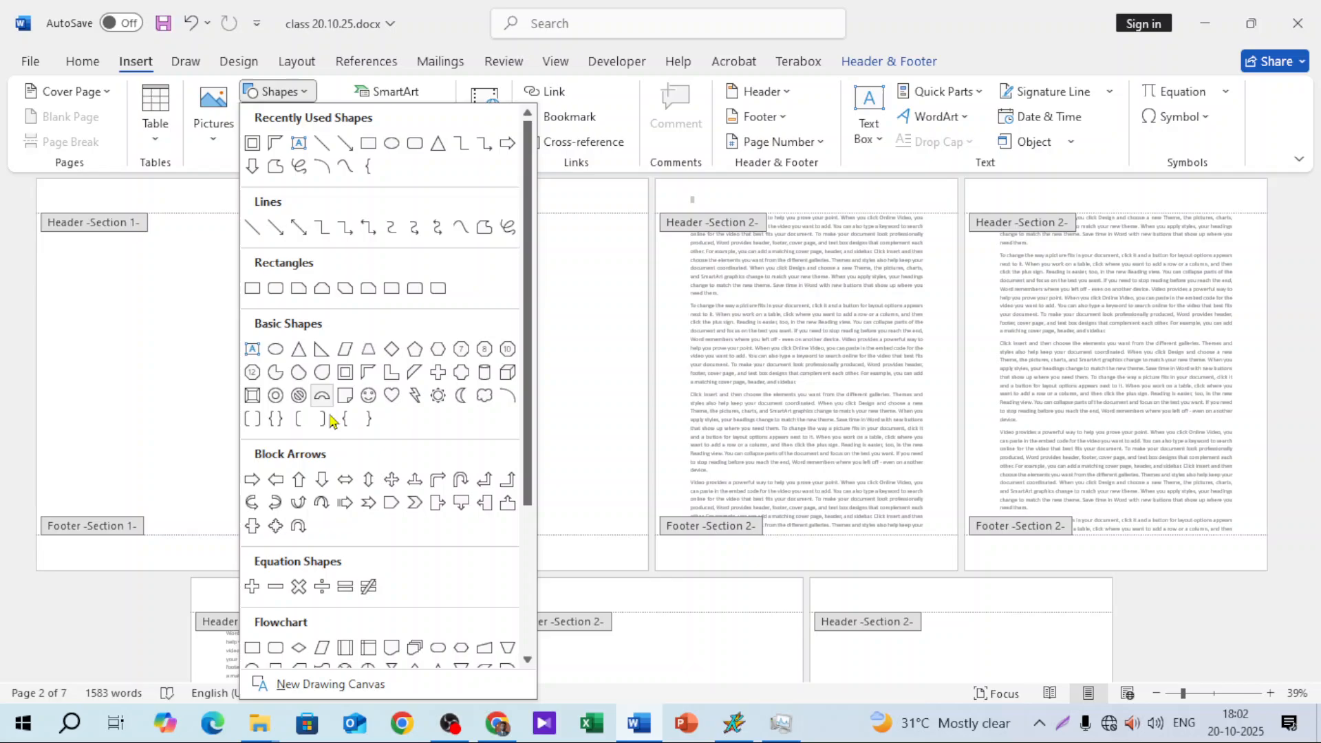
left_click(369, 372)
left_click_drag(666, 184, 745, 307)
Paste a copy of the half frame into page 3's lower-right corner, rotate it 180 degrees, and leave header editing.
key("ctrl+v")
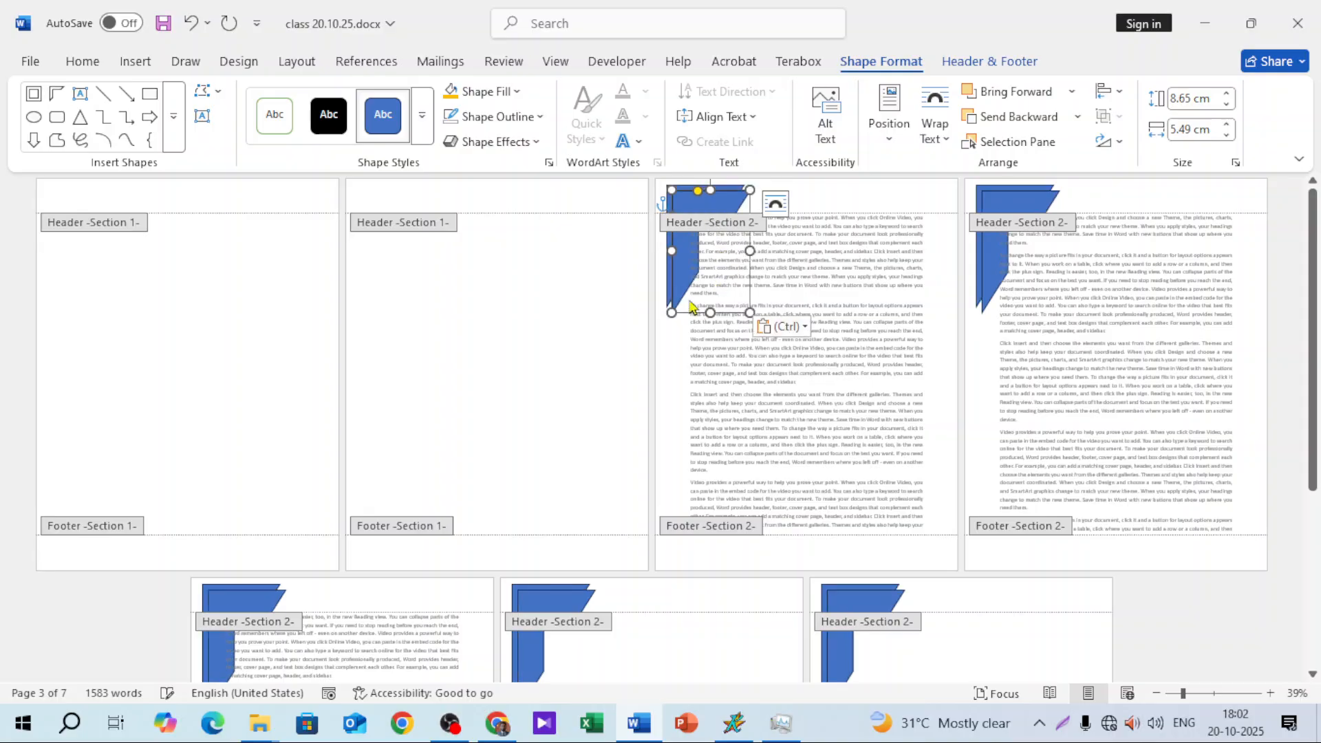
left_click_drag(690, 274, 904, 517)
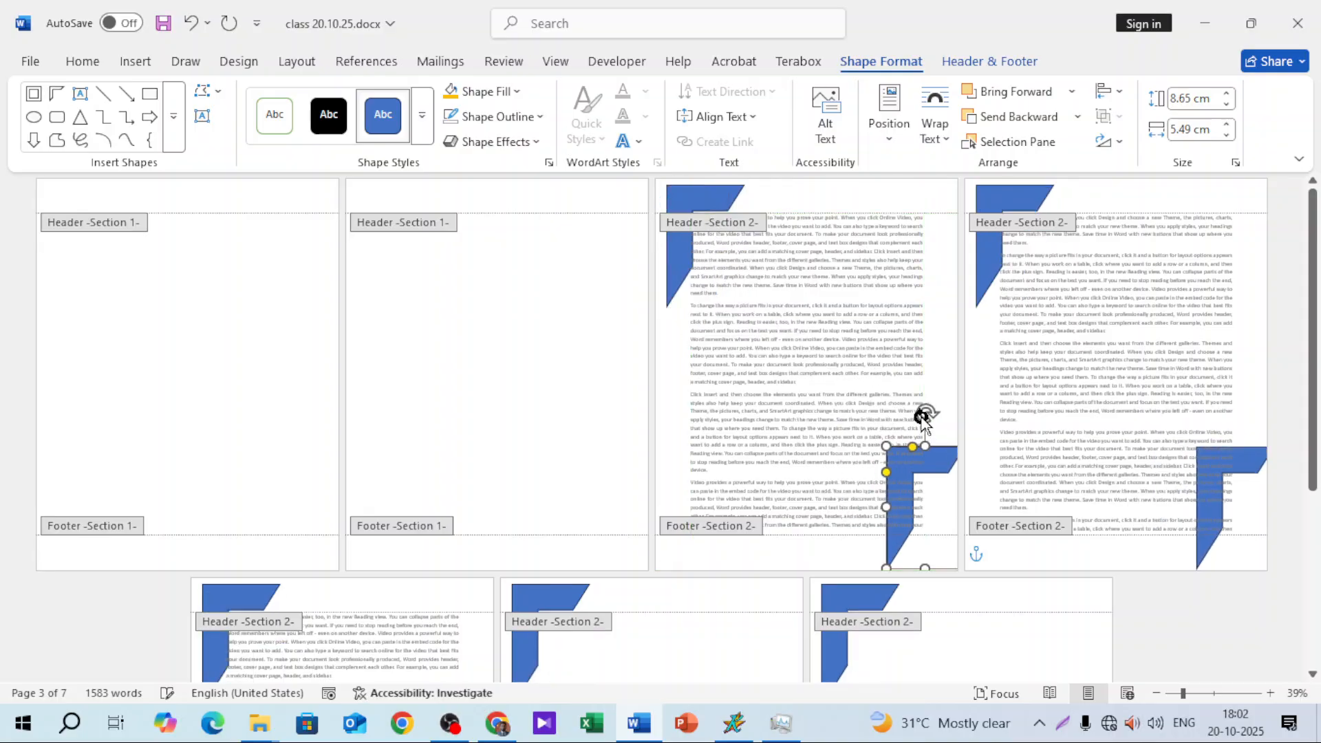
left_click_drag(923, 418, 929, 568)
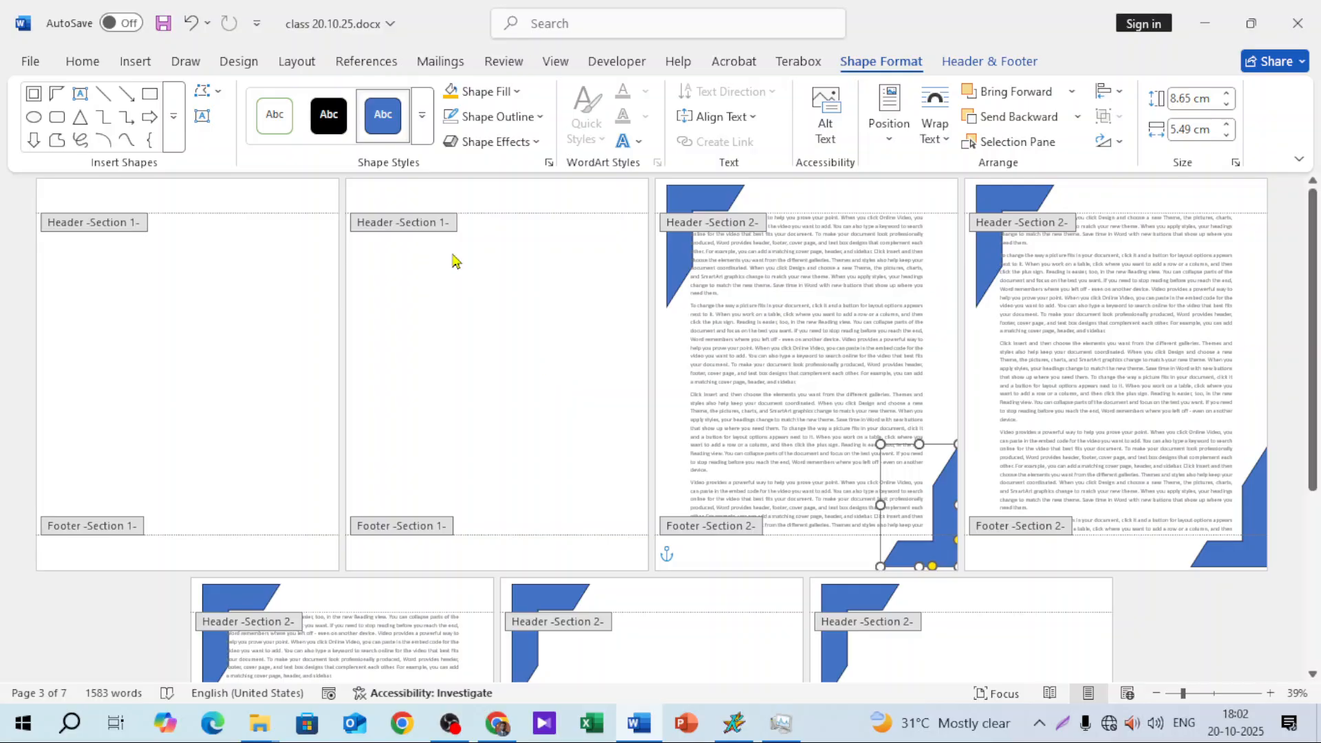
double_click(434, 328)
Place the cursor on page 2 and apply the PPI logo watermark to section 1.
left_click(452, 218)
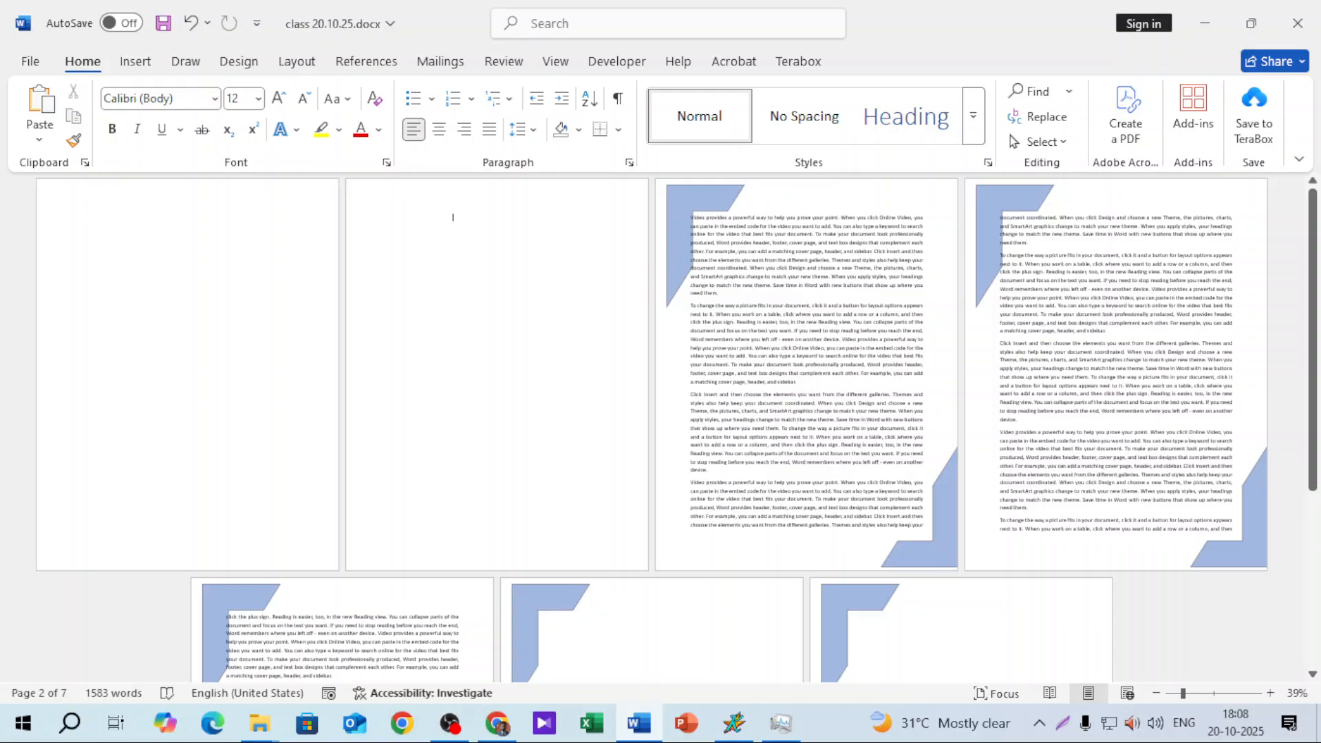
double_click(441, 205)
double_click(448, 319)
left_click(135, 64)
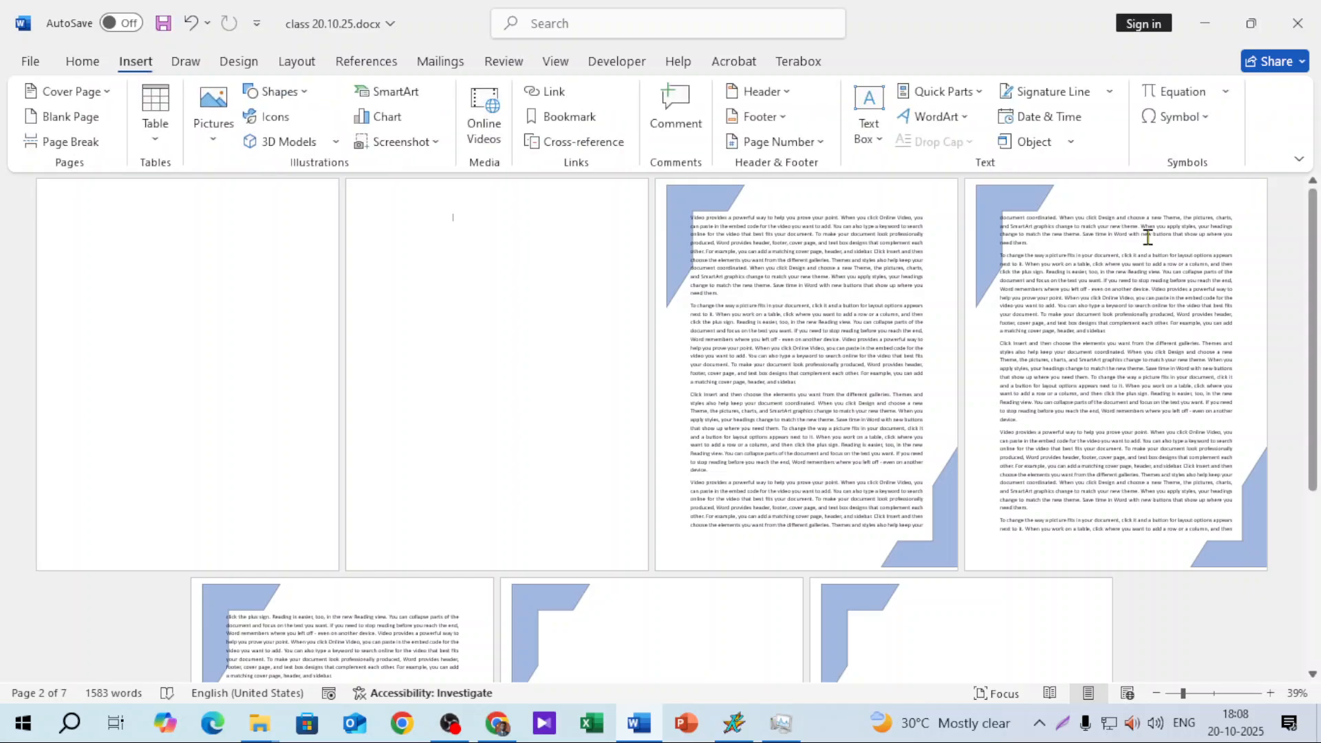
left_click(235, 64)
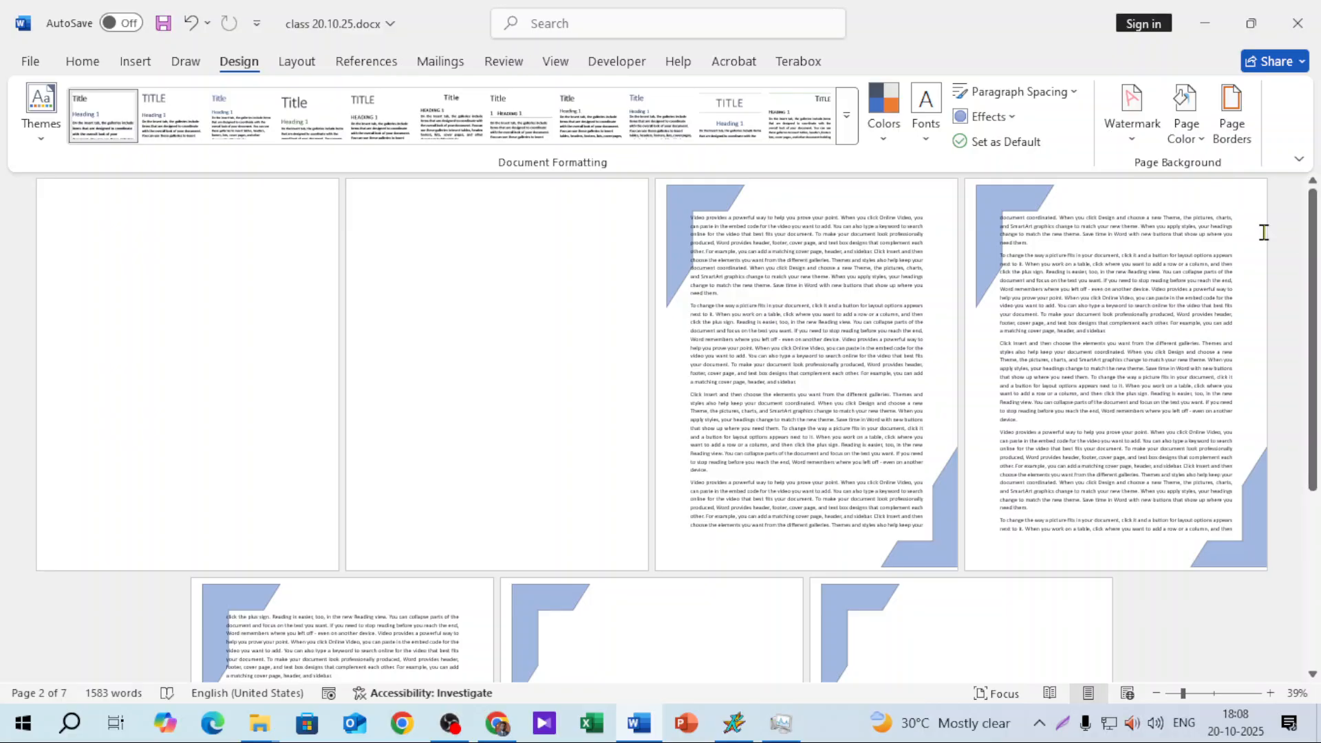
left_click(1132, 114)
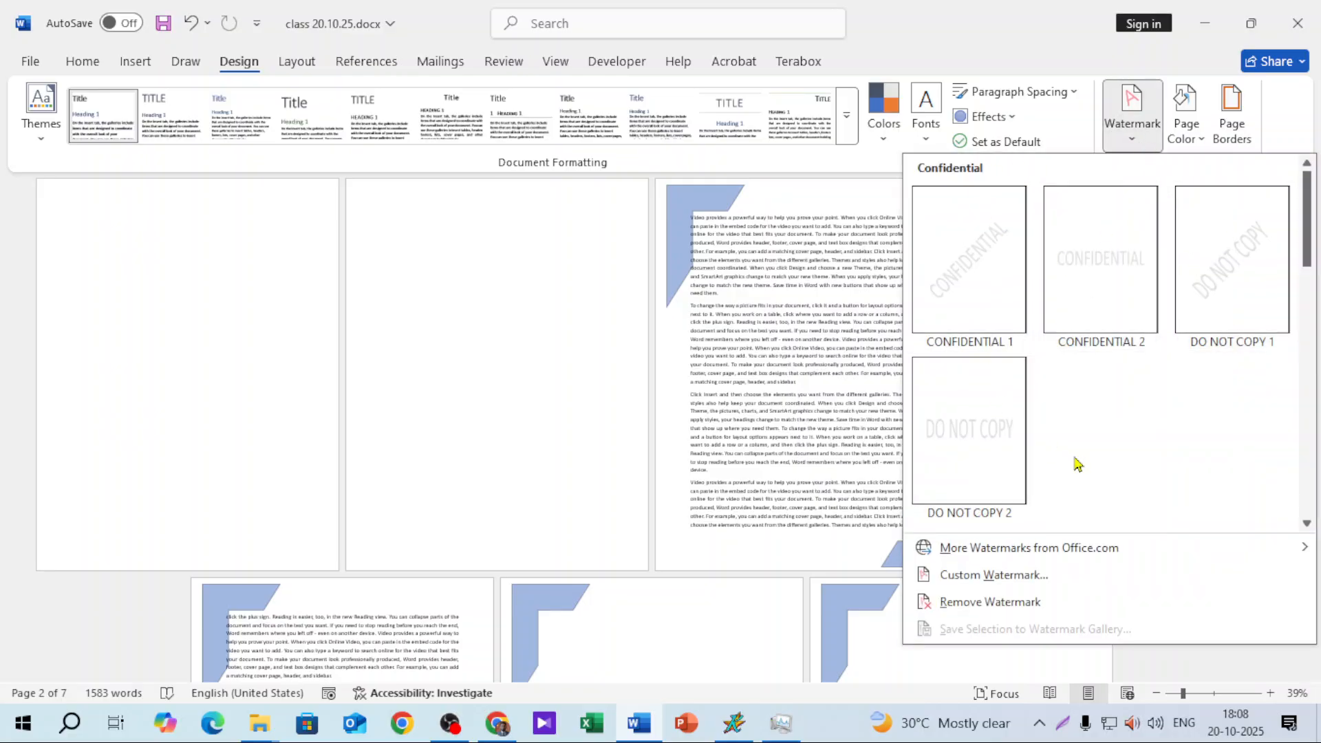
scroll(1075, 458, "down", 5)
scroll(1077, 448, "up", 5)
scroll(1077, 447, "down", 3)
scroll(1105, 494, "down", 3)
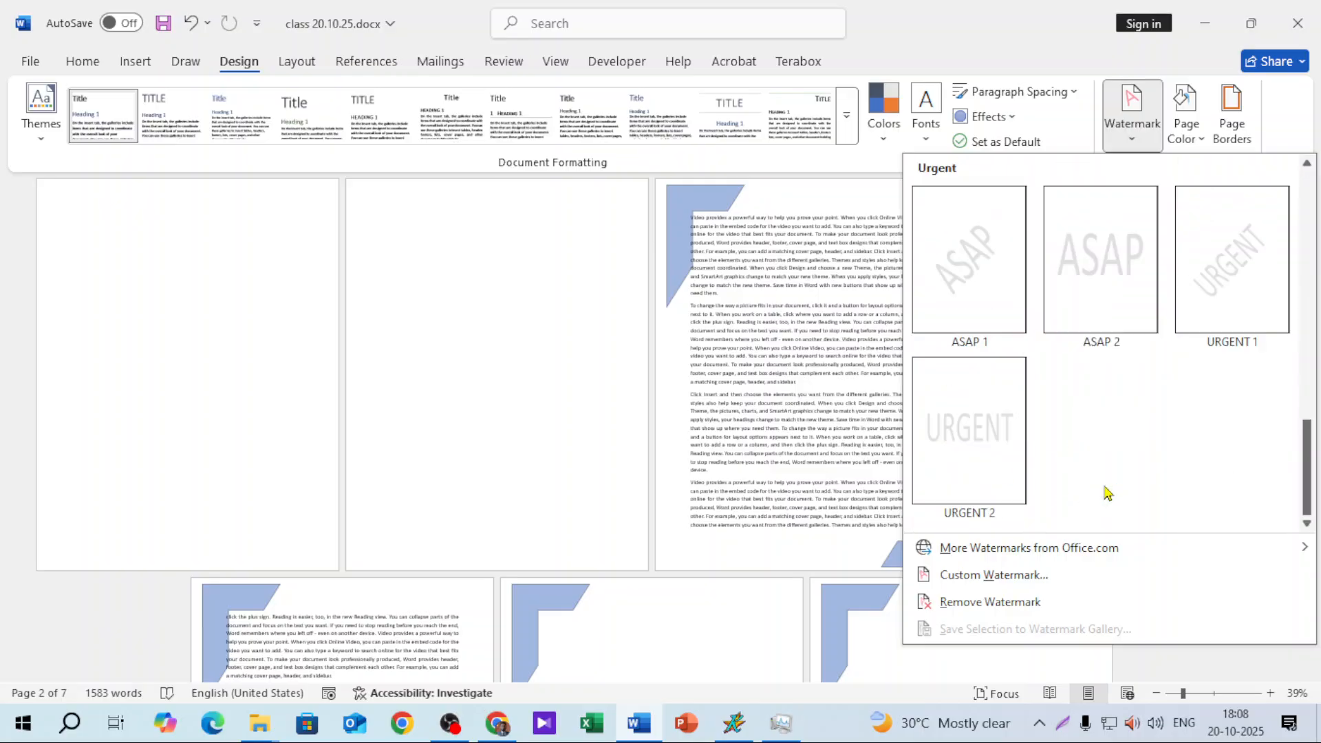
scroll(1158, 395, "up", 3)
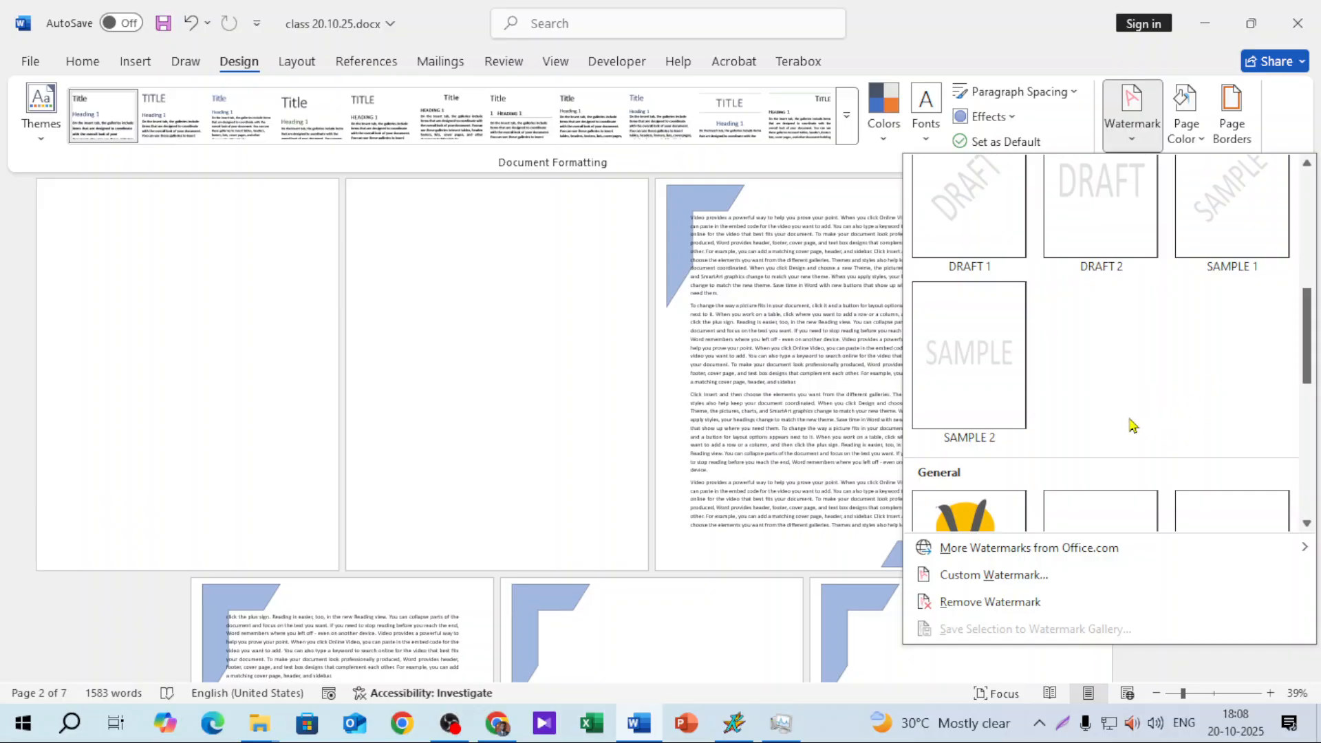
scroll(1132, 413, "up", 3)
scroll(1090, 372, "down", 5)
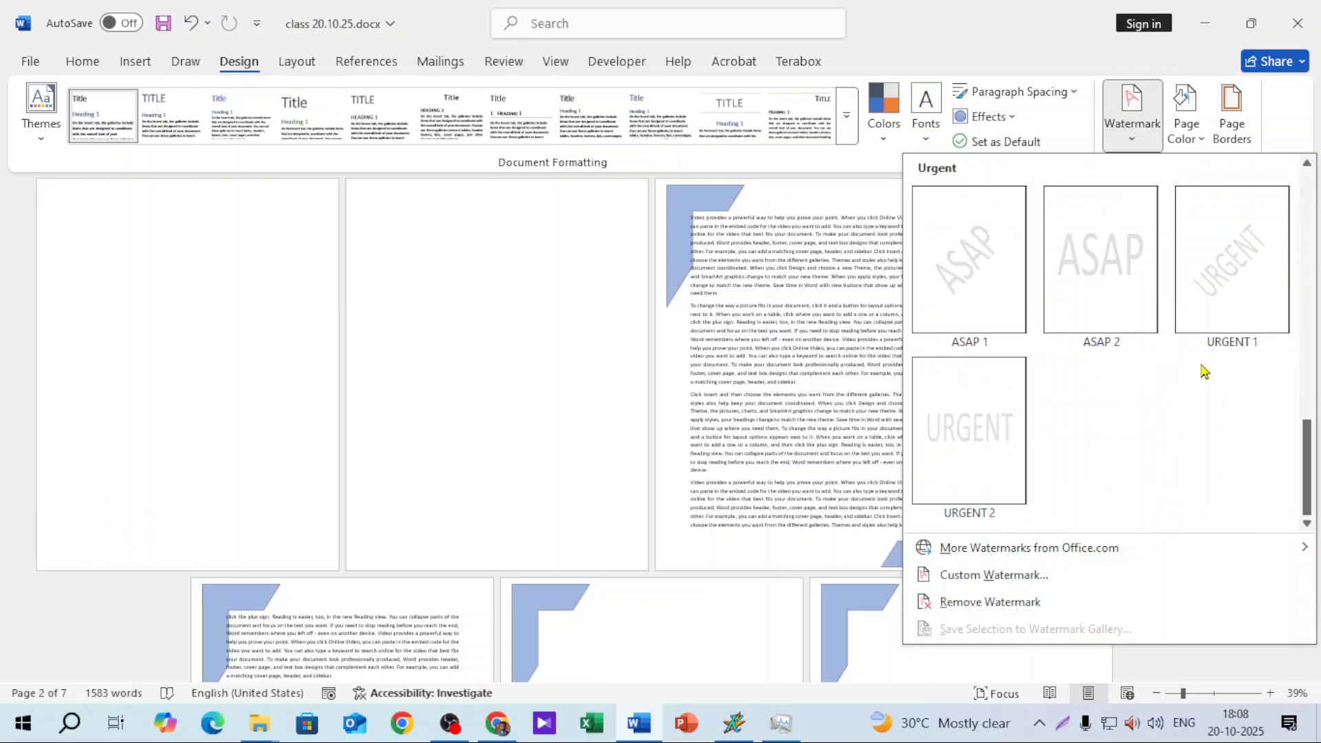
scroll(1206, 371, "up", 3)
left_click_drag(1311, 358, 1311, 392)
left_click(1231, 392)
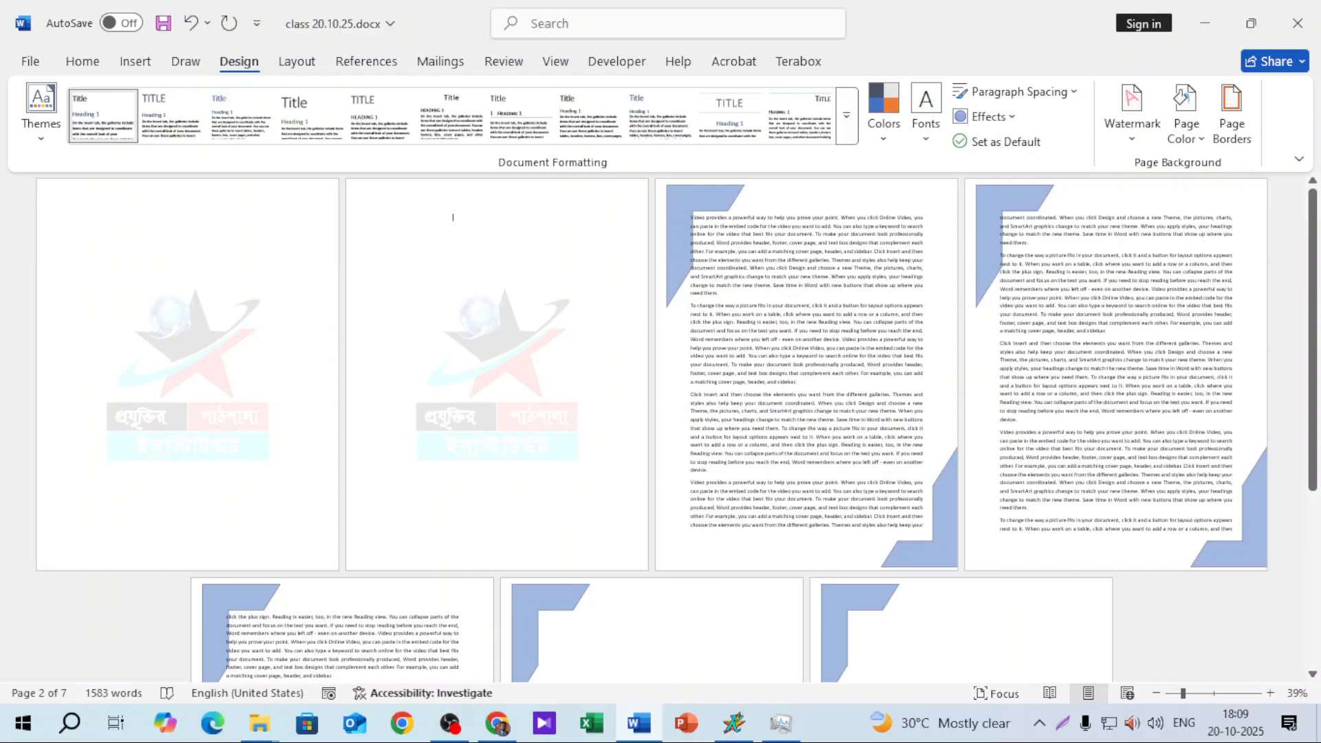
Delete the logo watermark from the section 1 header and return to the body text on page 3.
double_click(514, 206)
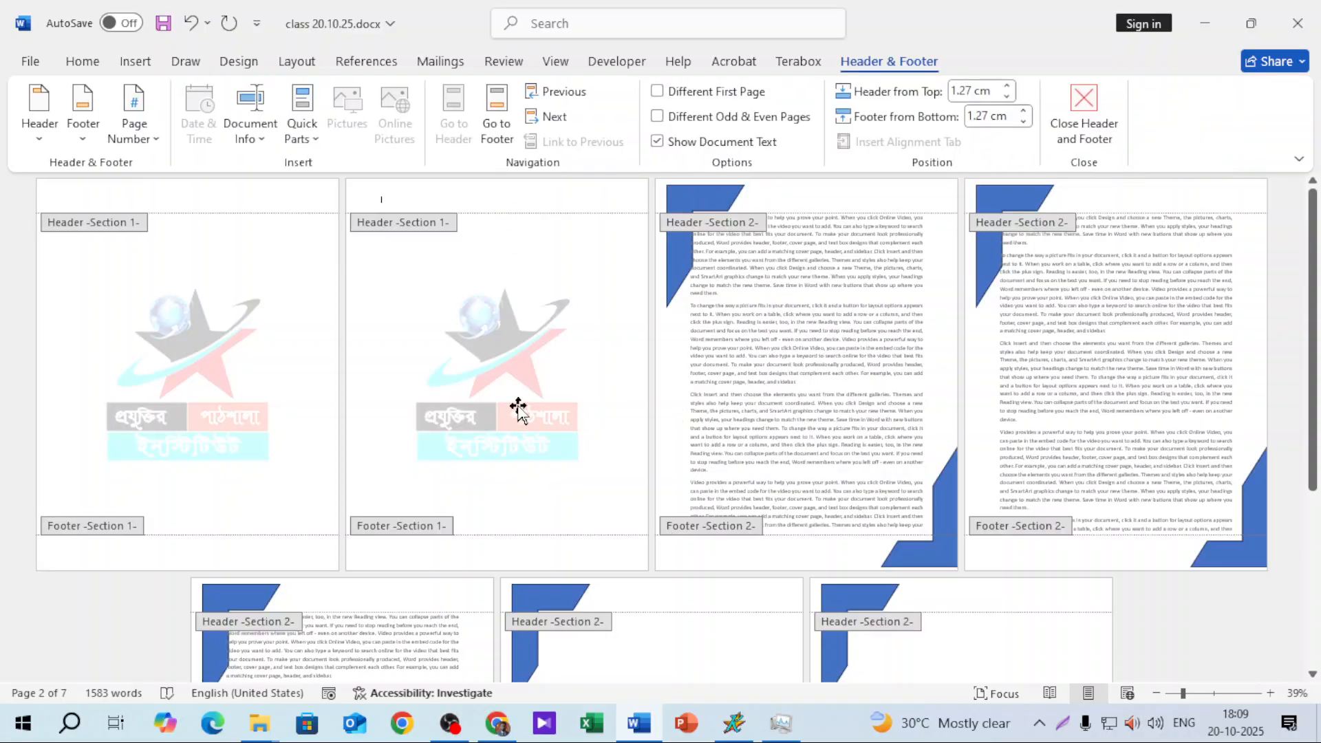
left_click(516, 406)
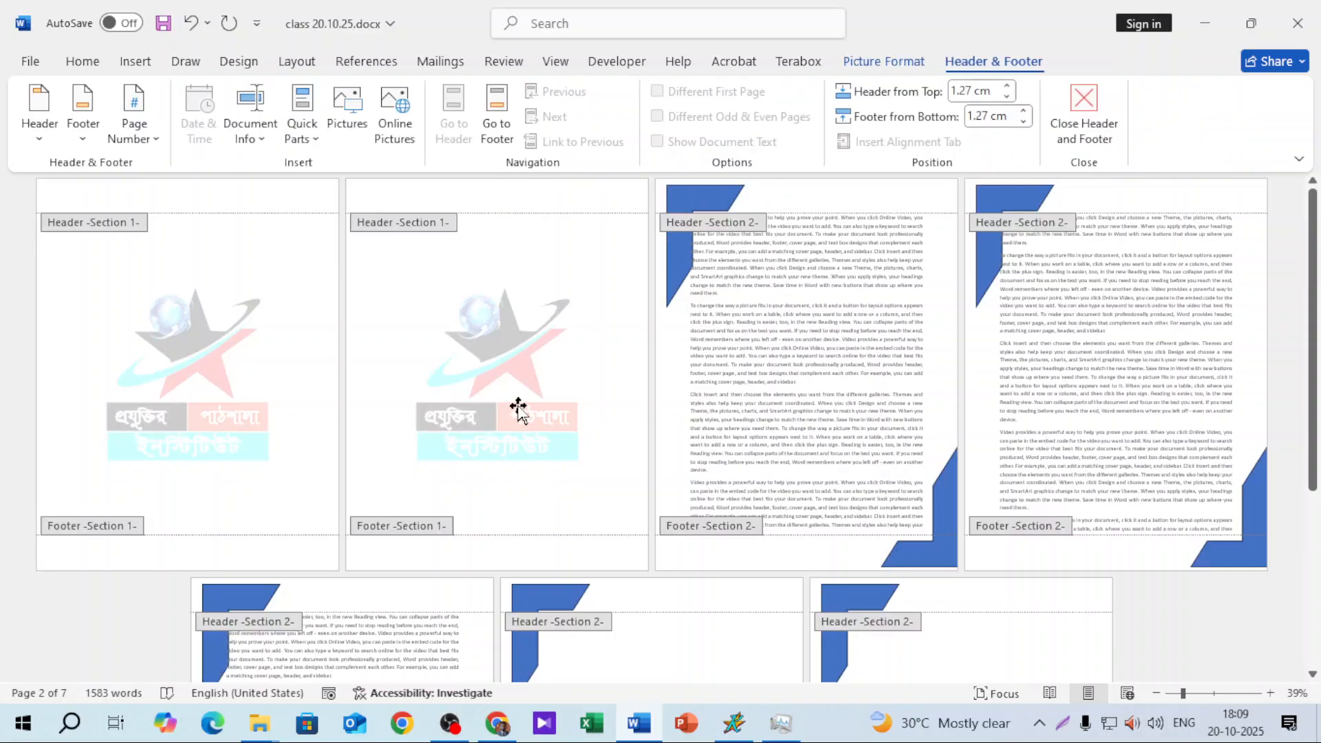
left_click(505, 365)
key("Delete")
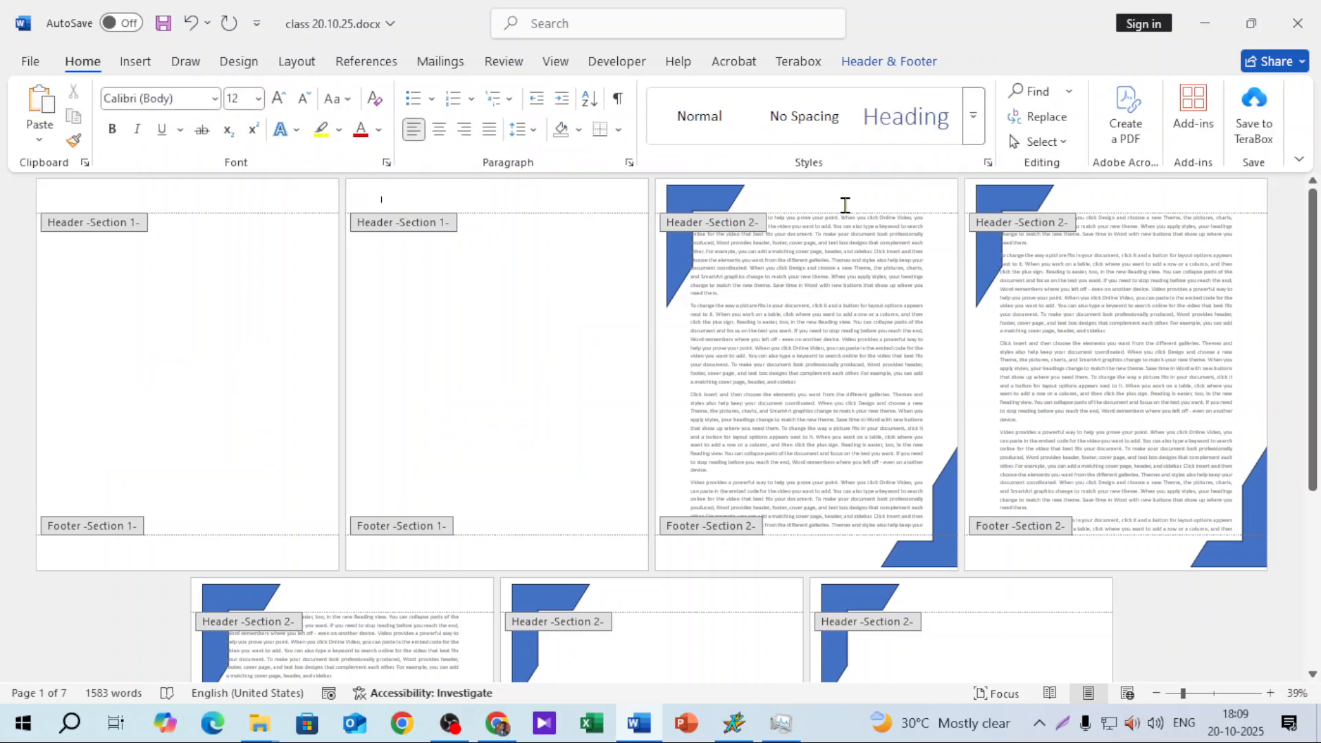
double_click(825, 326)
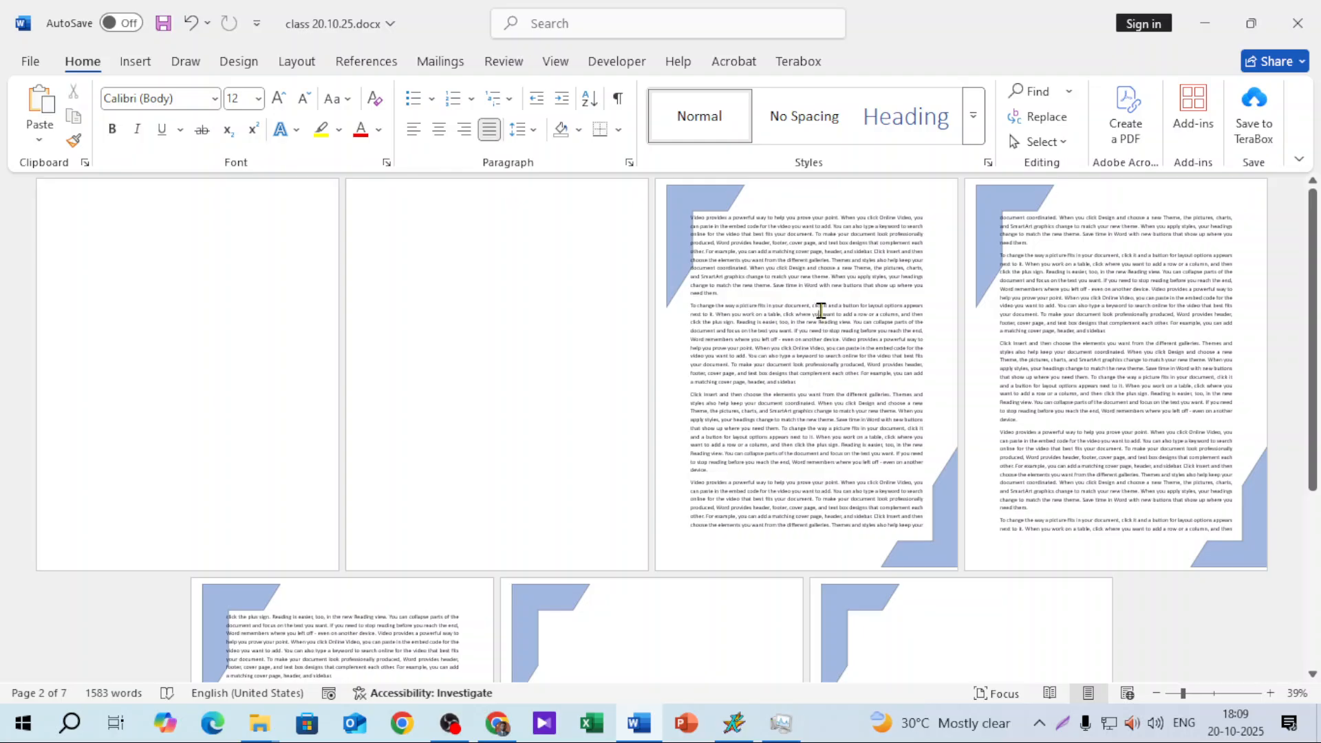
Apply the PPI logo watermark to section 2 and check it on the remaining pages.
left_click(239, 65)
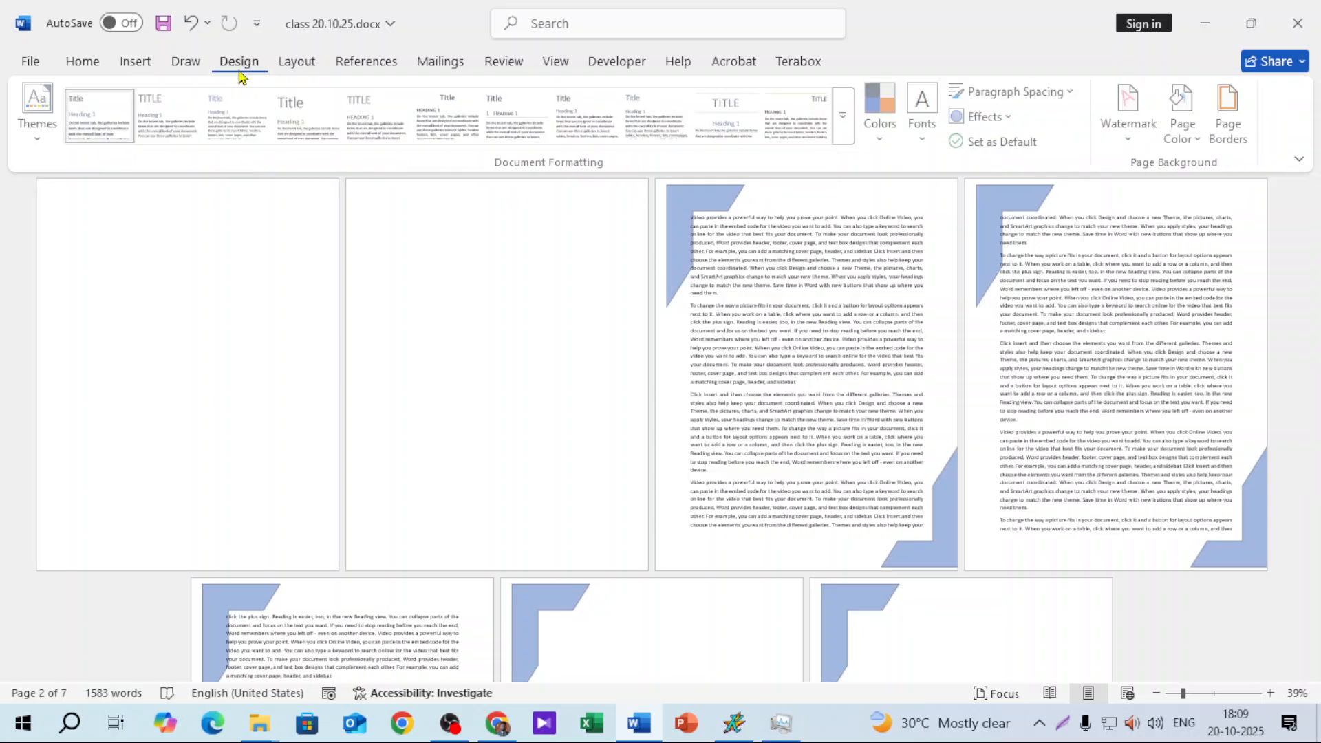
left_click(1129, 114)
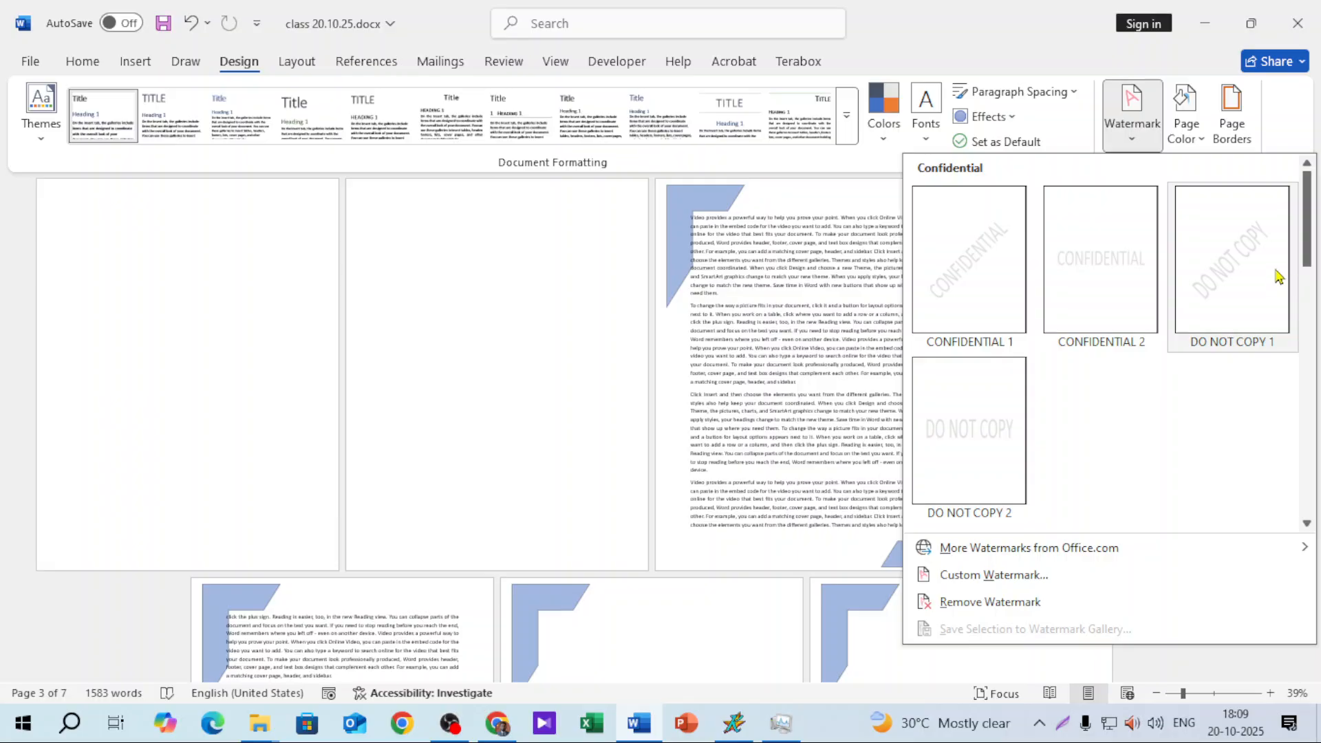
left_click_drag(1305, 247, 1306, 420)
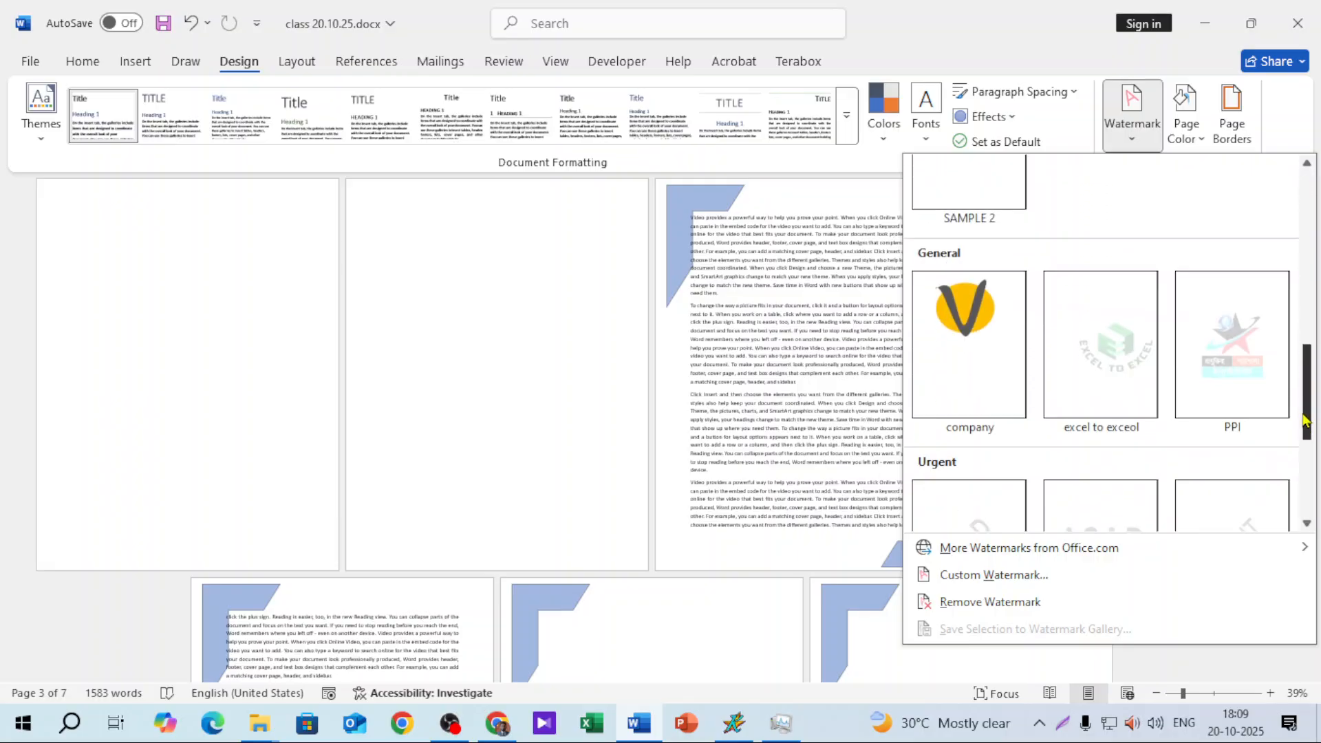
left_click(1234, 351)
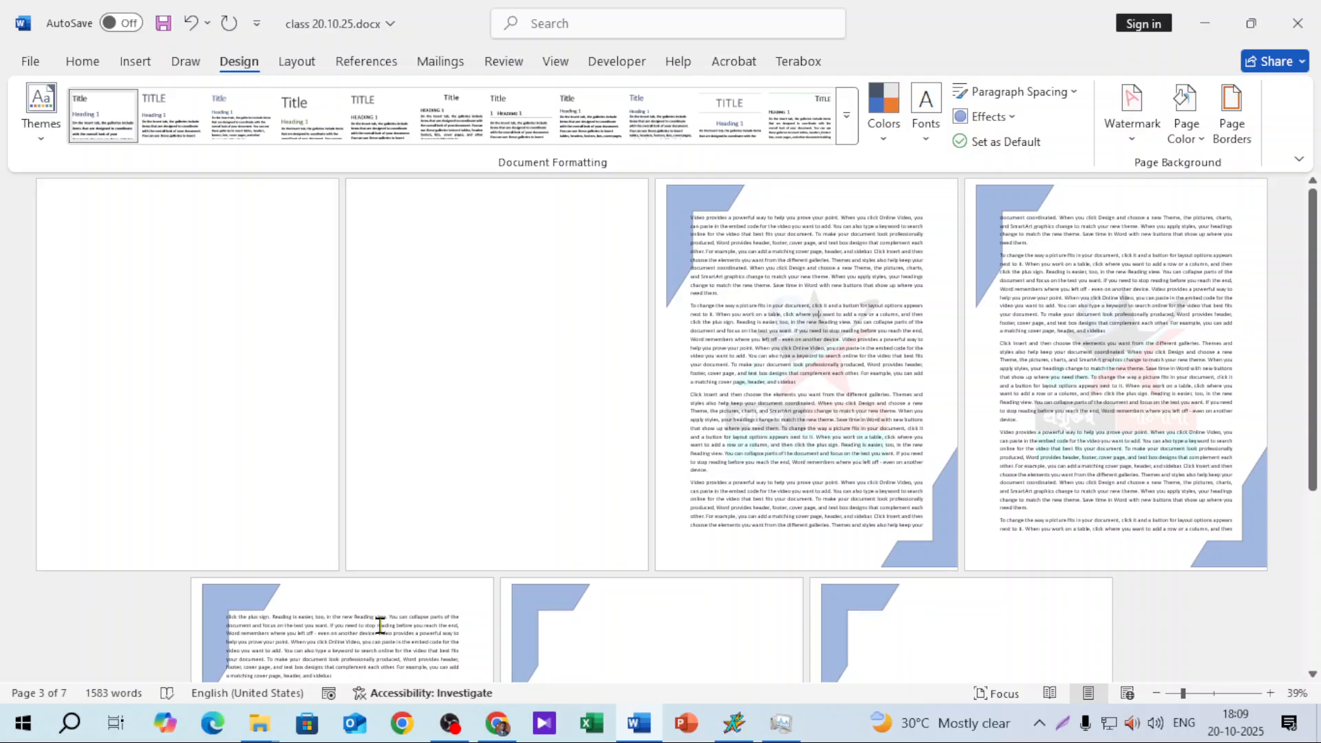
scroll(599, 437, "down", 3)
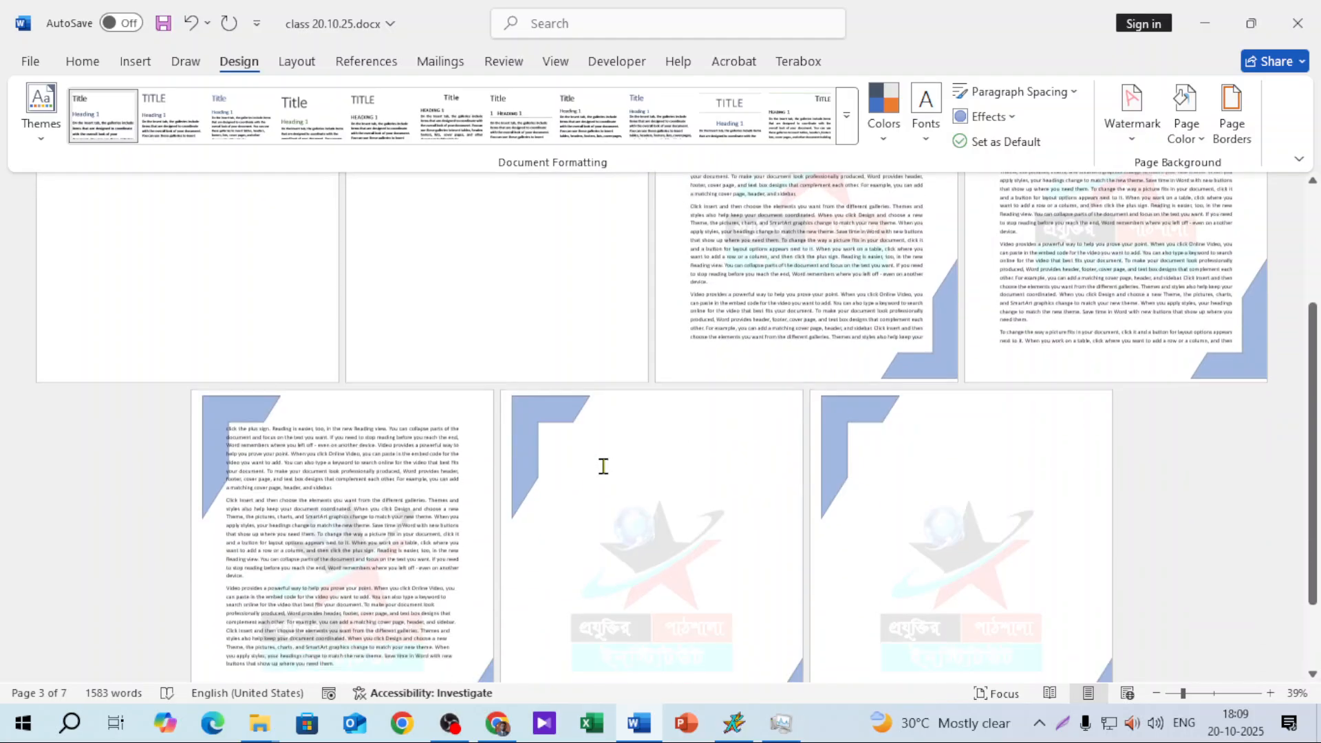
scroll(603, 466, "up", 3)
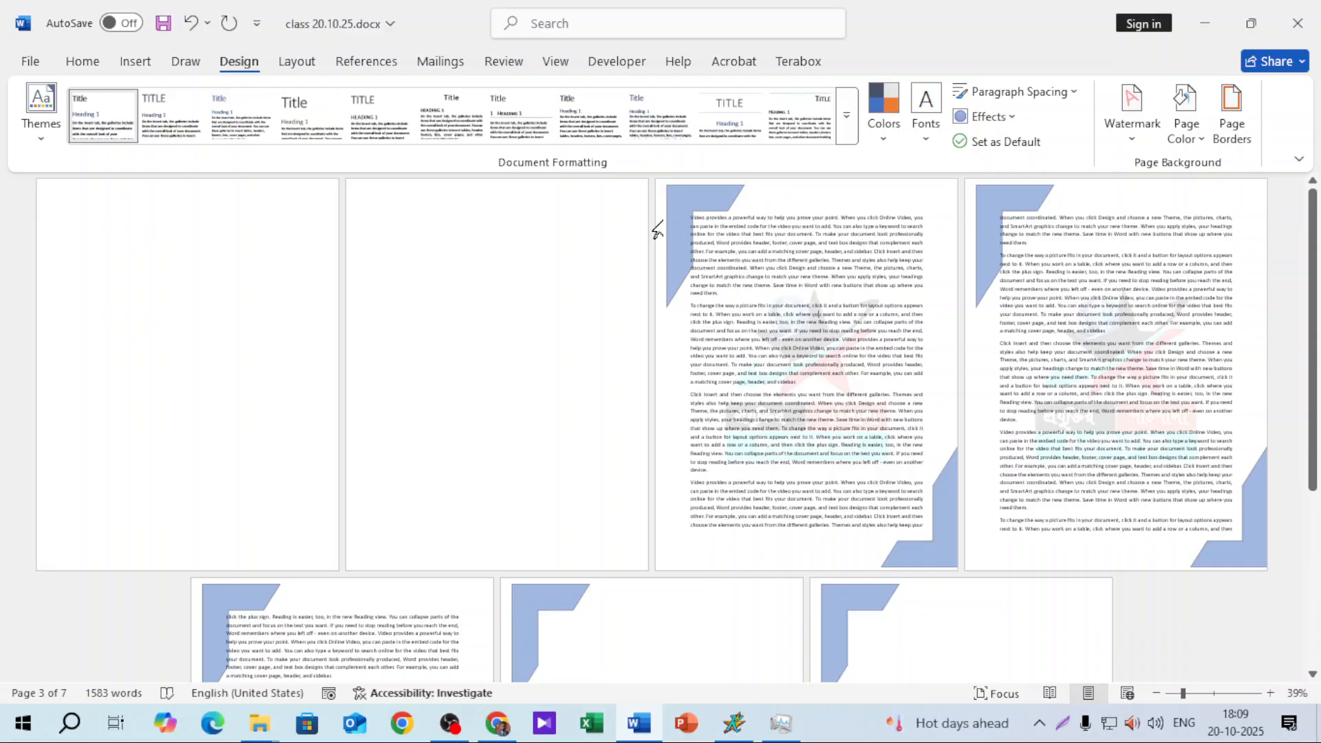
left_click(781, 724)
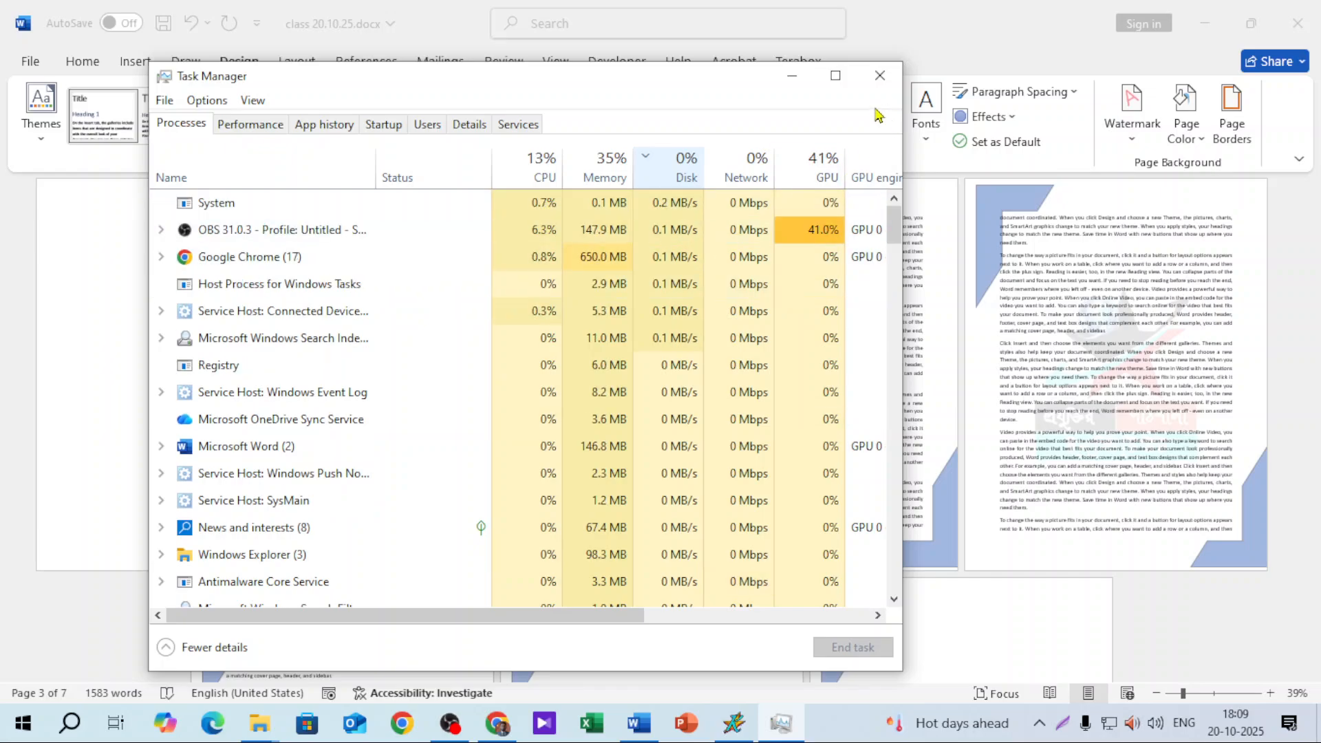
left_click(880, 76)
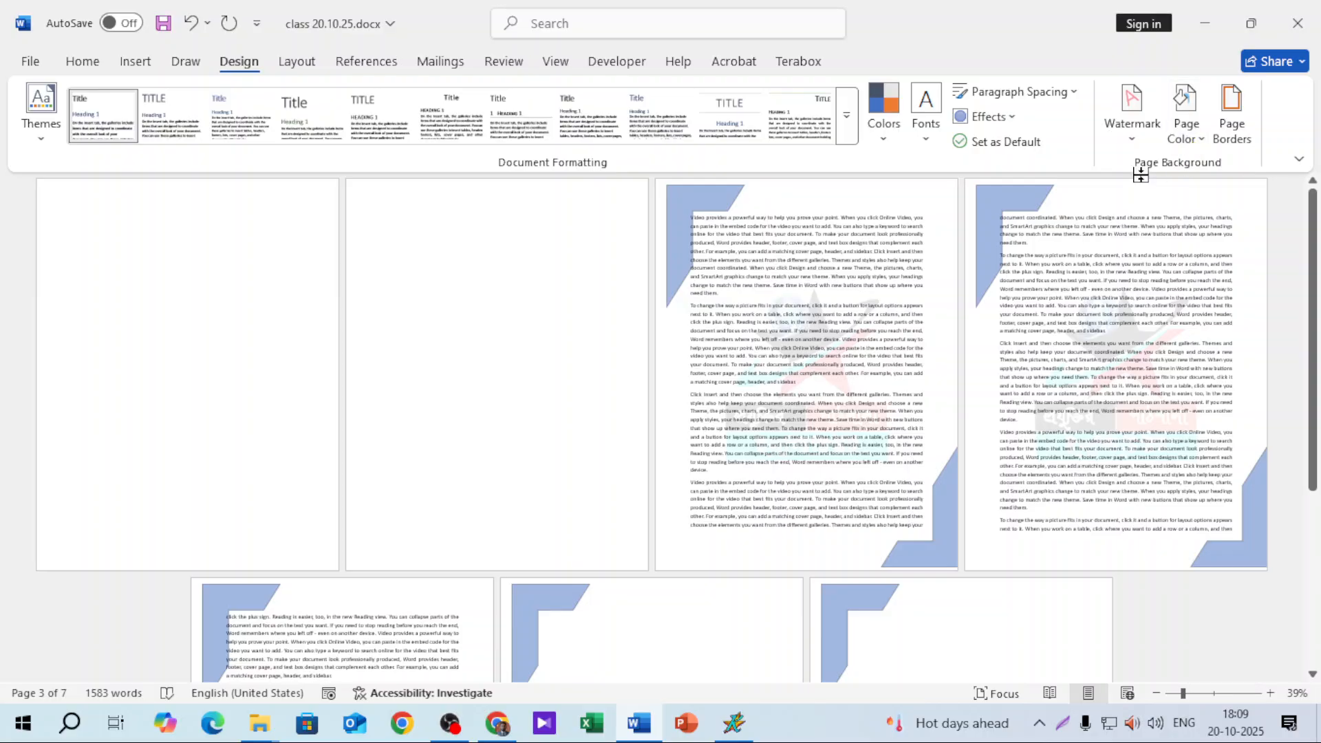
left_click(1201, 139)
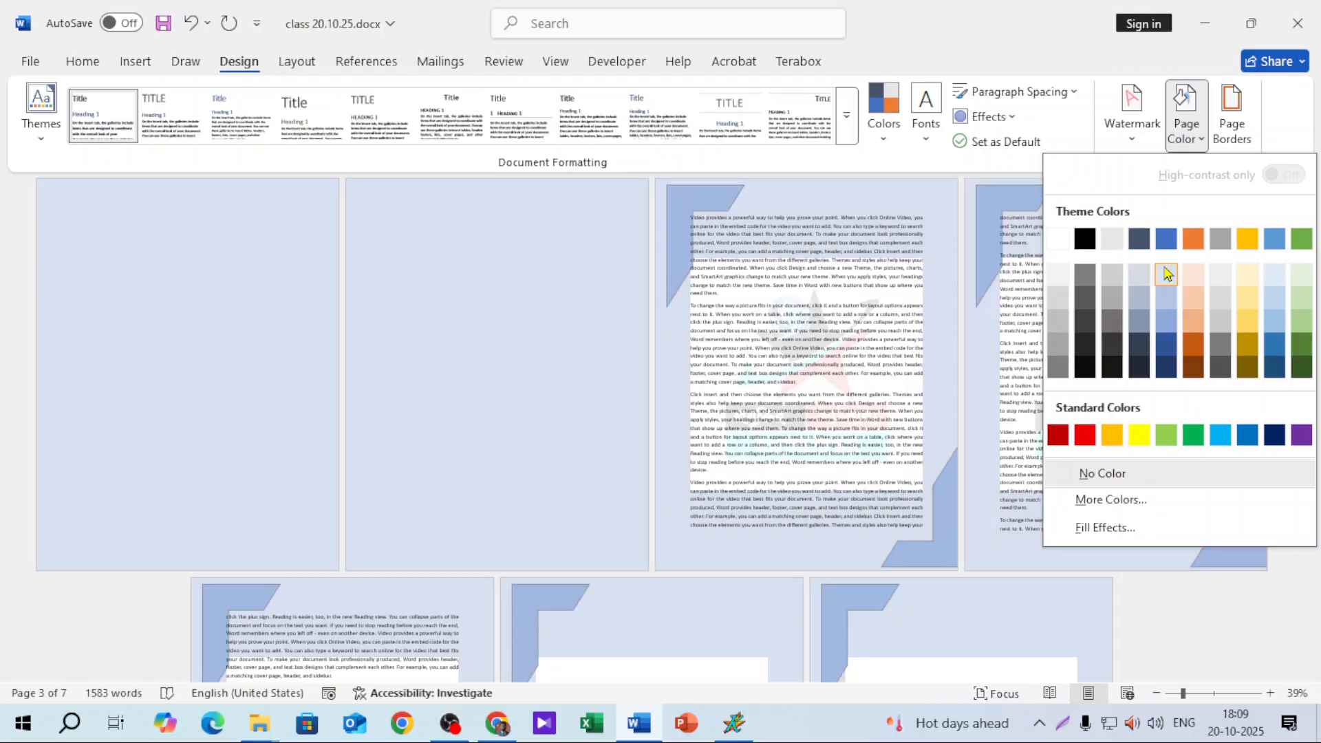
left_click(923, 253)
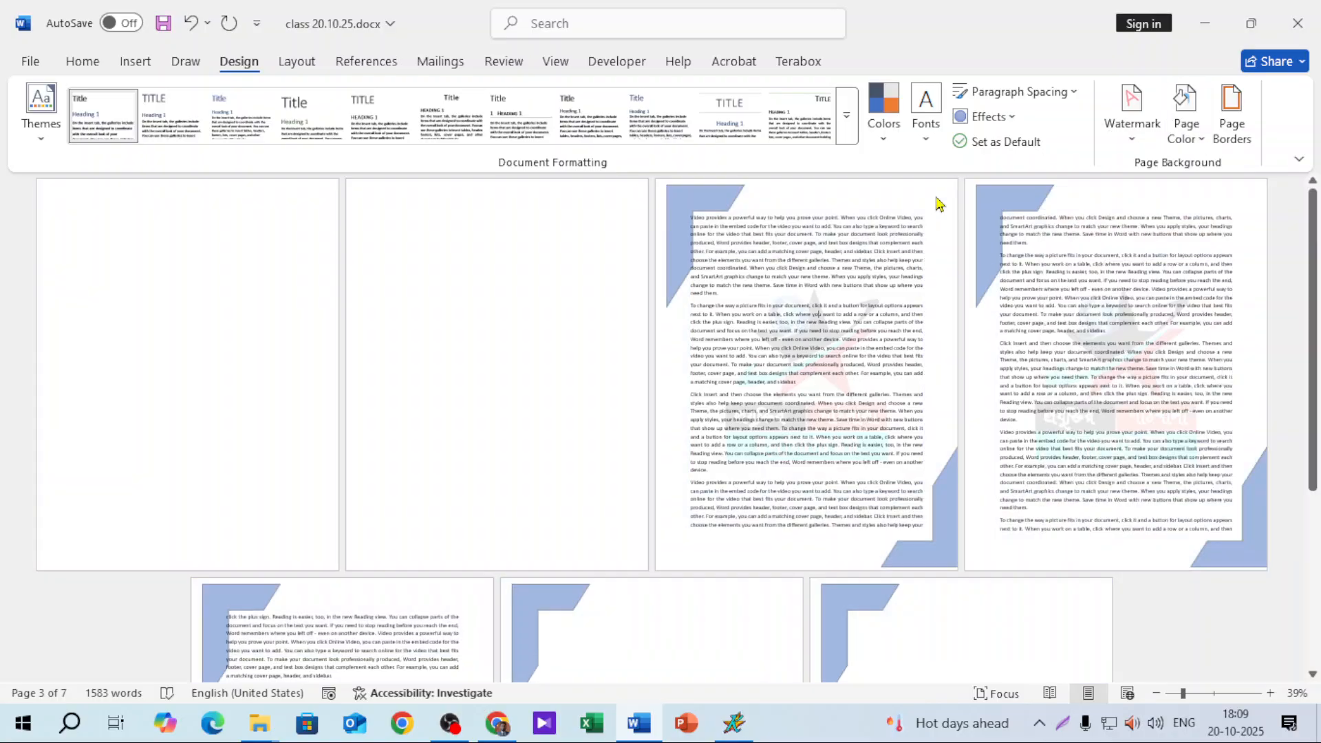
Add a 4½ pt Box page border to the whole document, and undo it.
left_click(1229, 138)
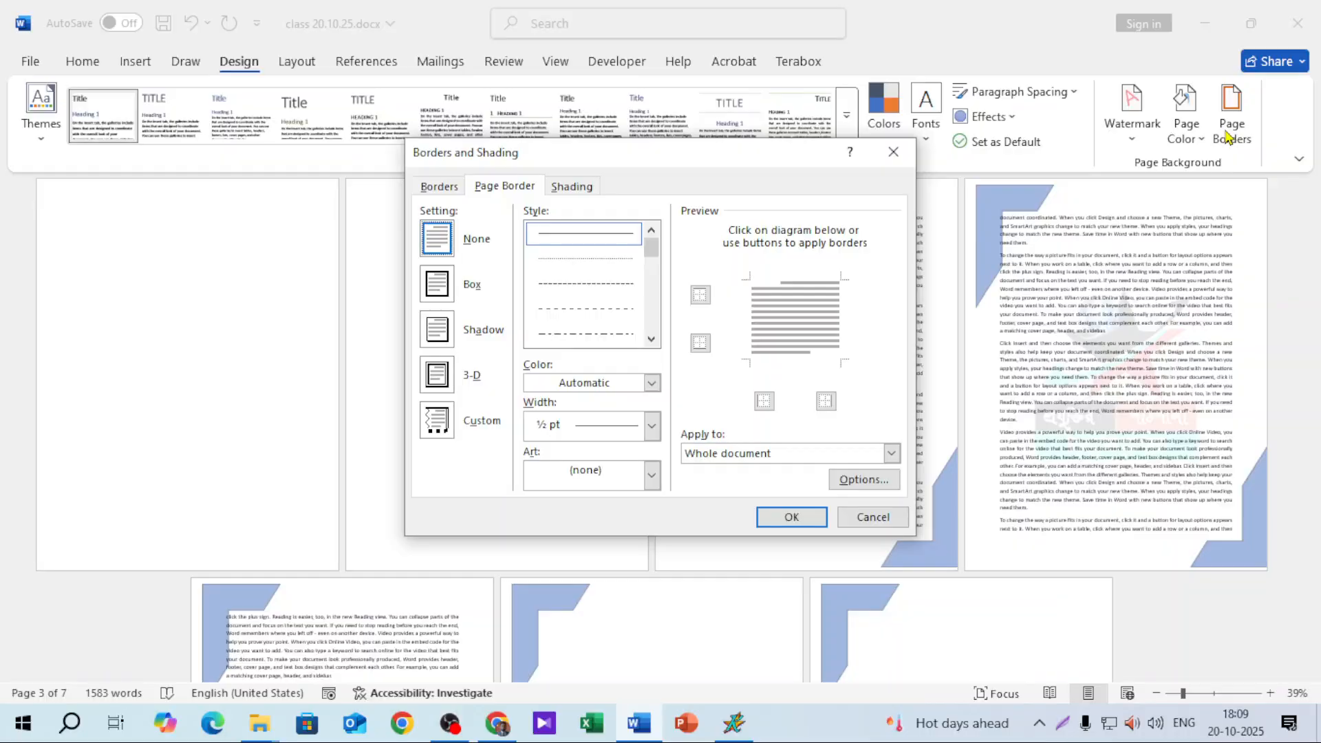
left_click(651, 425)
left_click(603, 629)
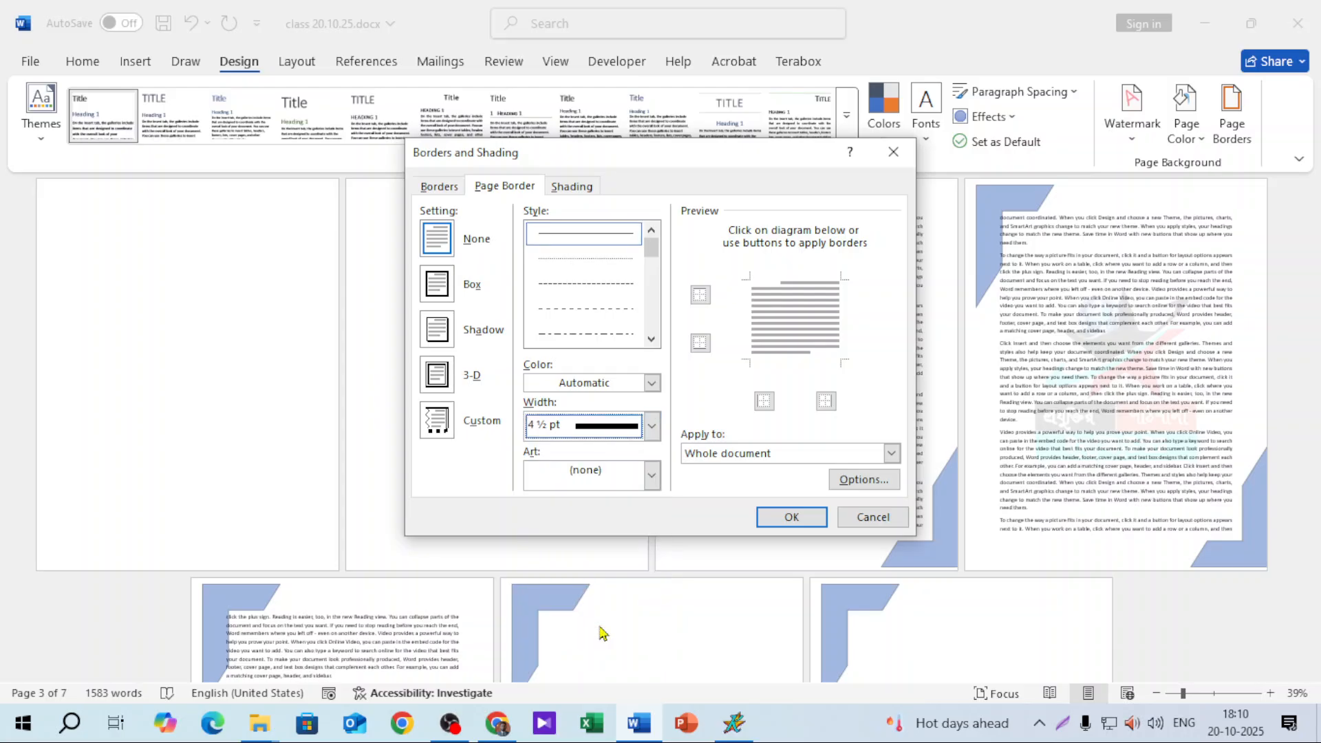
left_click(438, 289)
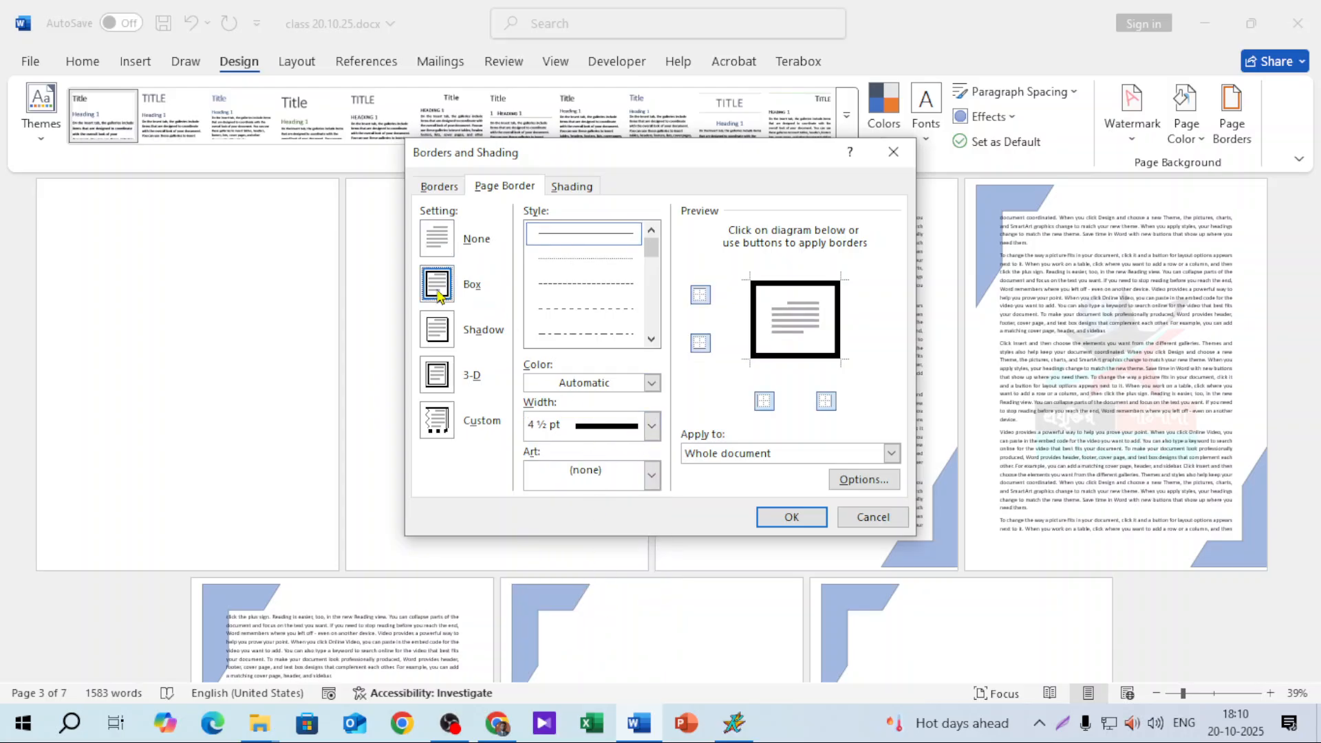
left_click(792, 519)
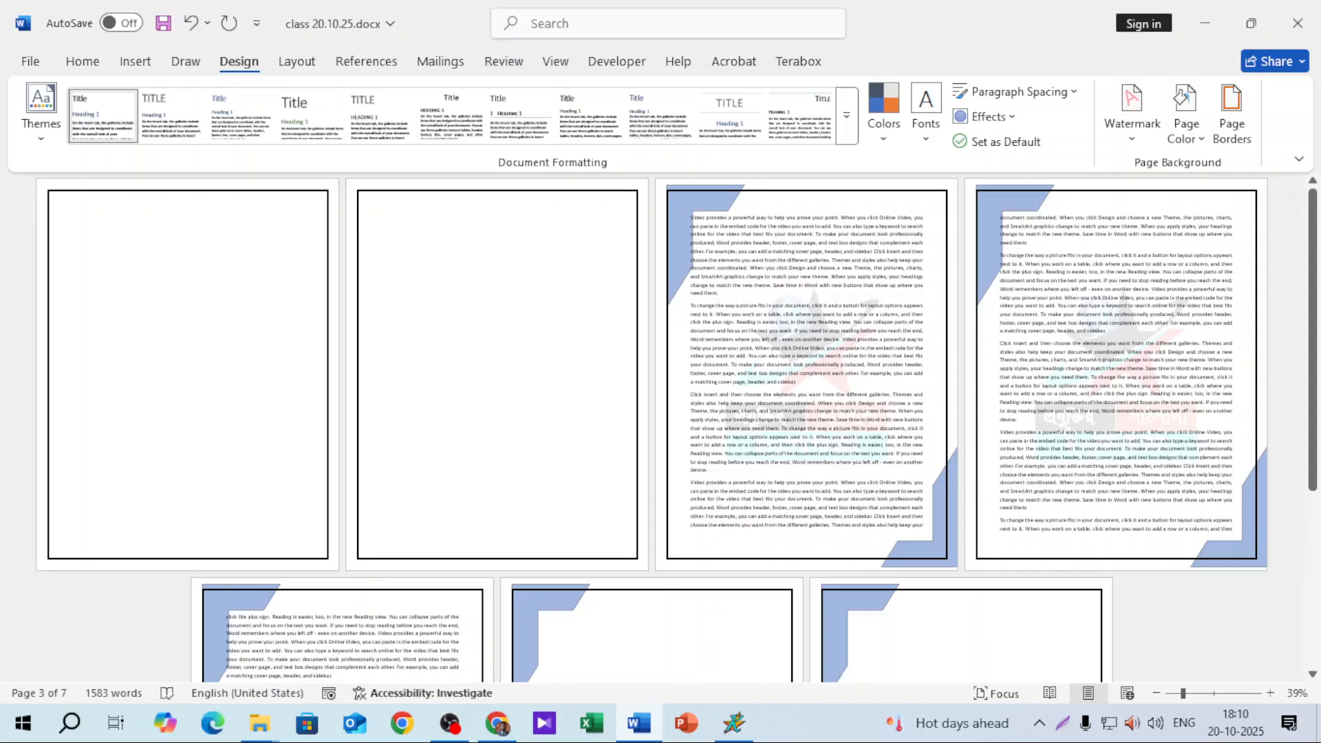
key("ctrl+z")
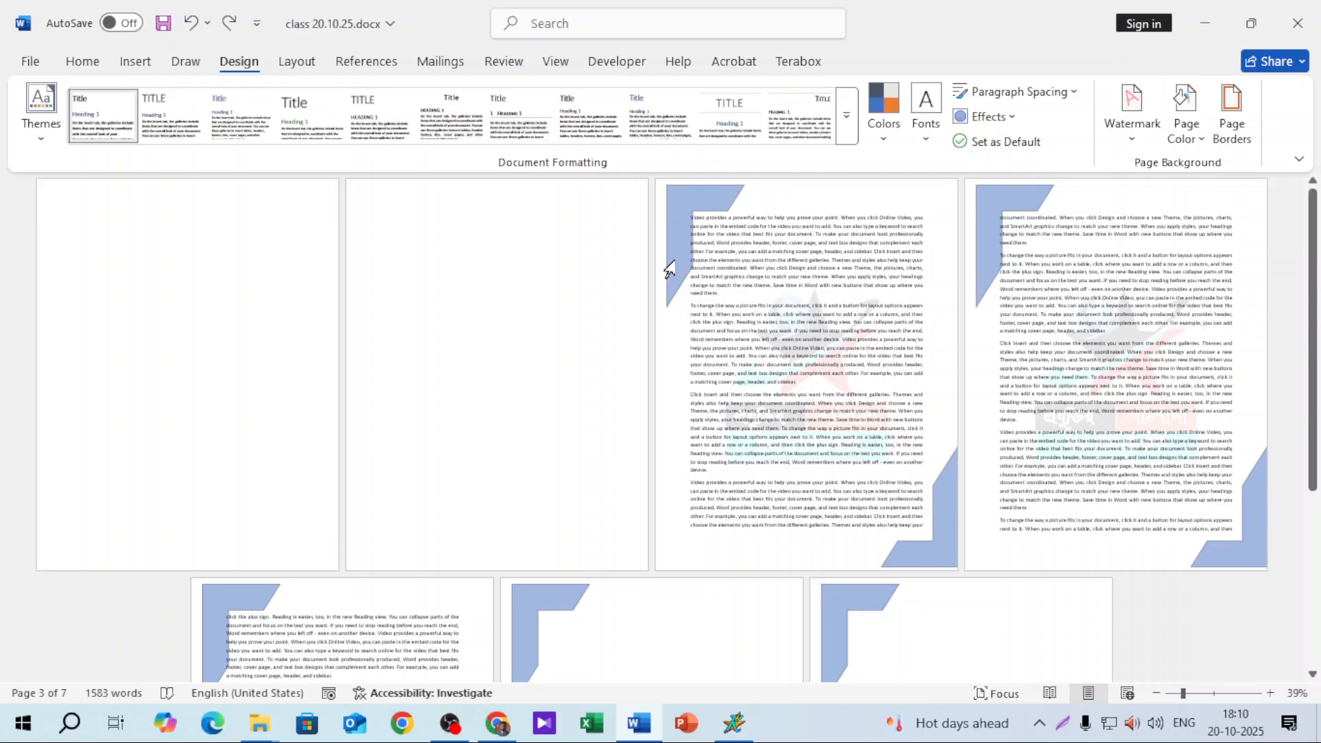
left_click(135, 60)
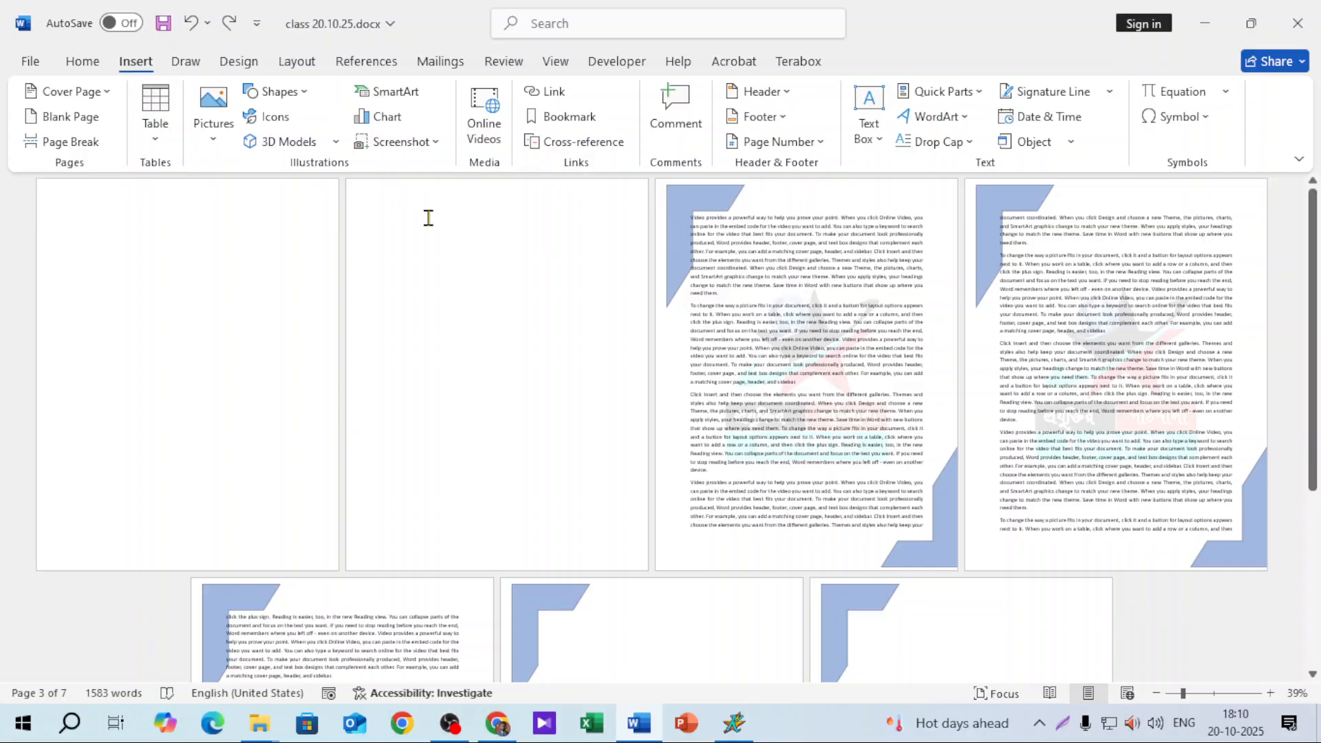
left_click(83, 63)
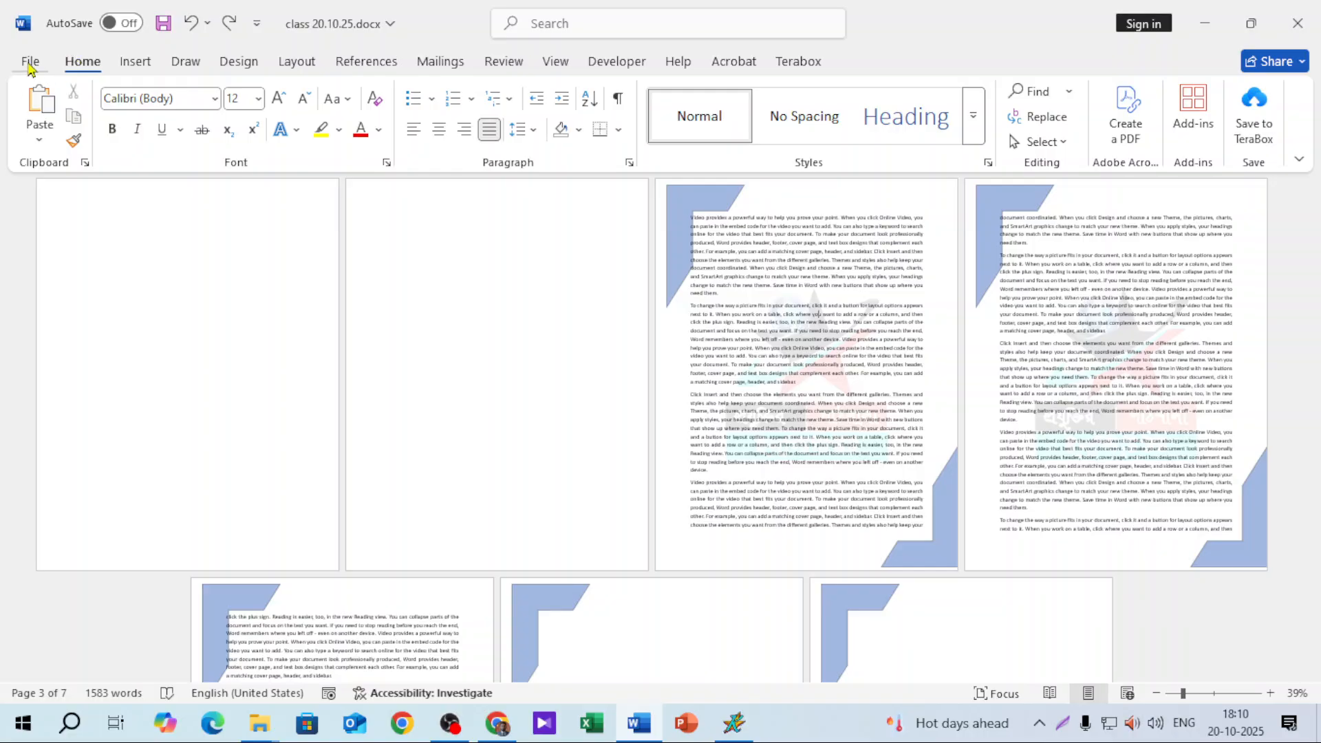
Create a new blank document and add page breaks until it has eight empty pages.
left_click(30, 61)
left_click(290, 216)
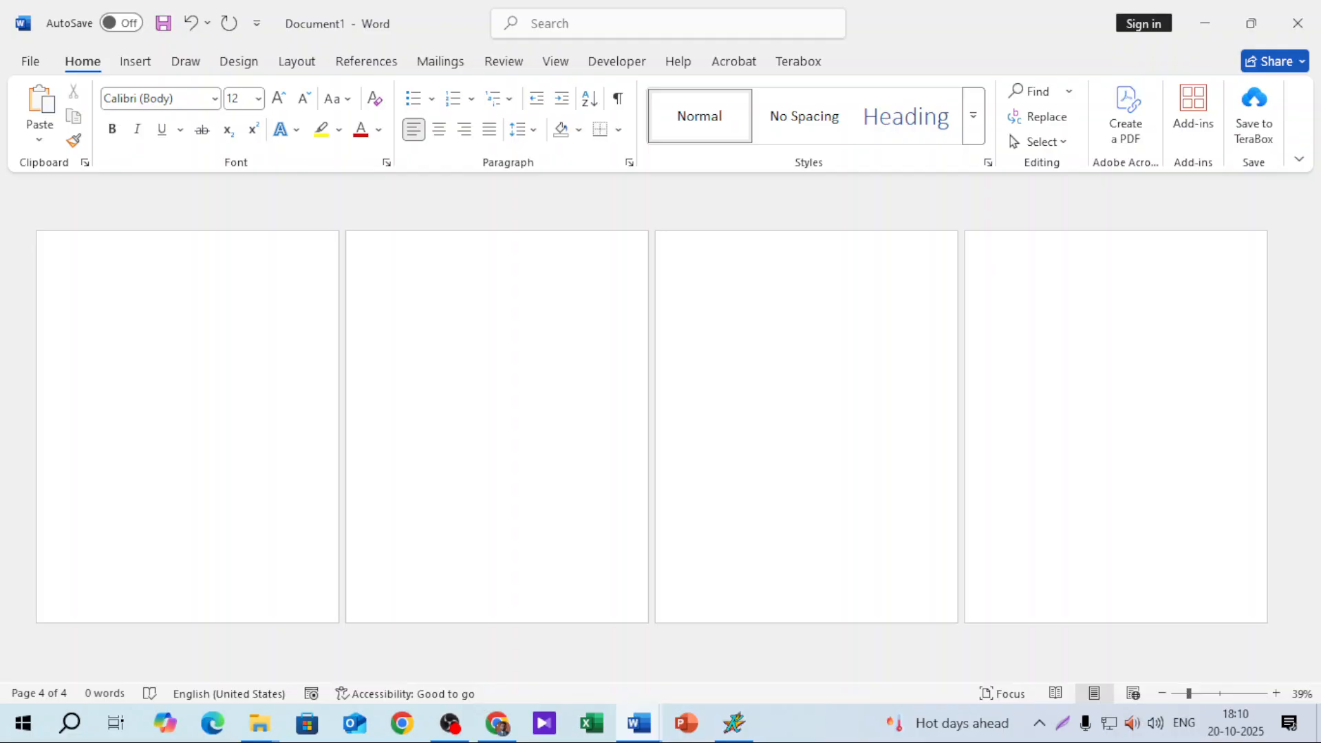
key("ctrl+Return")
key("ctrl+Return")
key("ctrl+Return")
key("ctrl+Return")
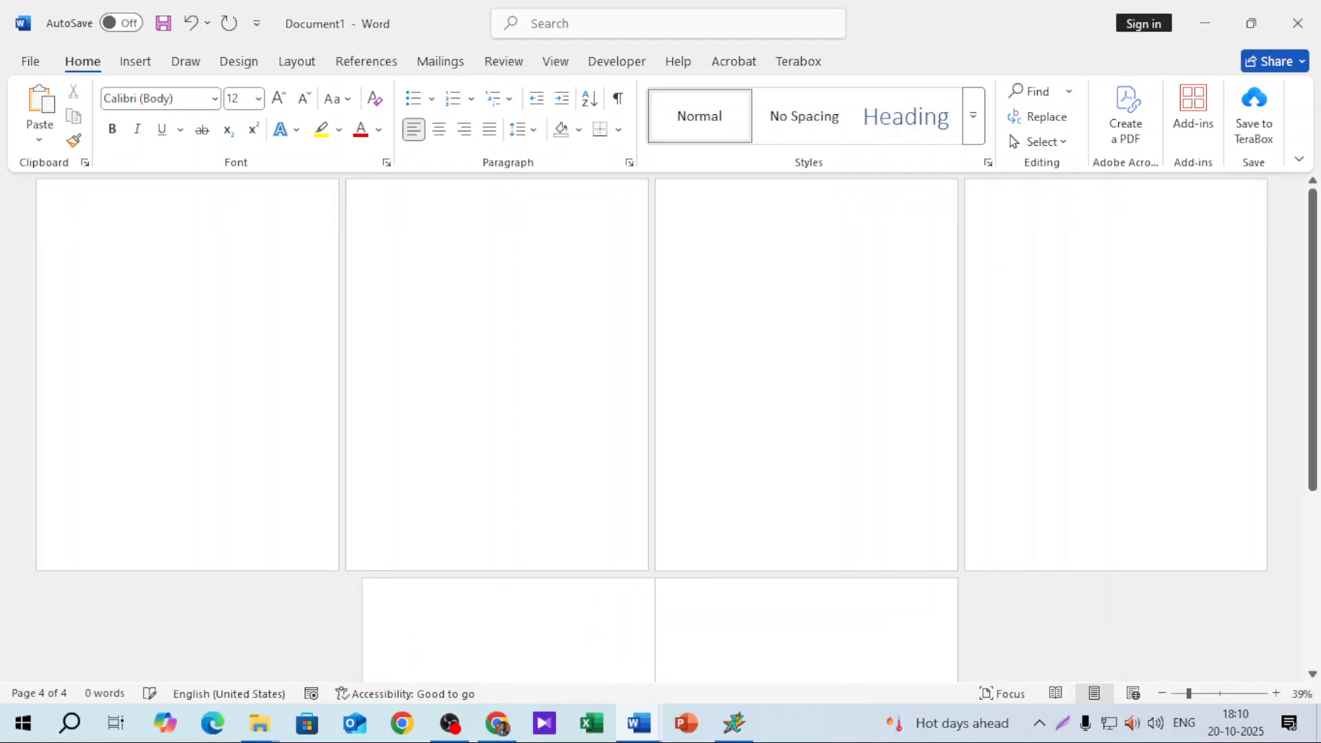
scroll(661, 427, "down", 2)
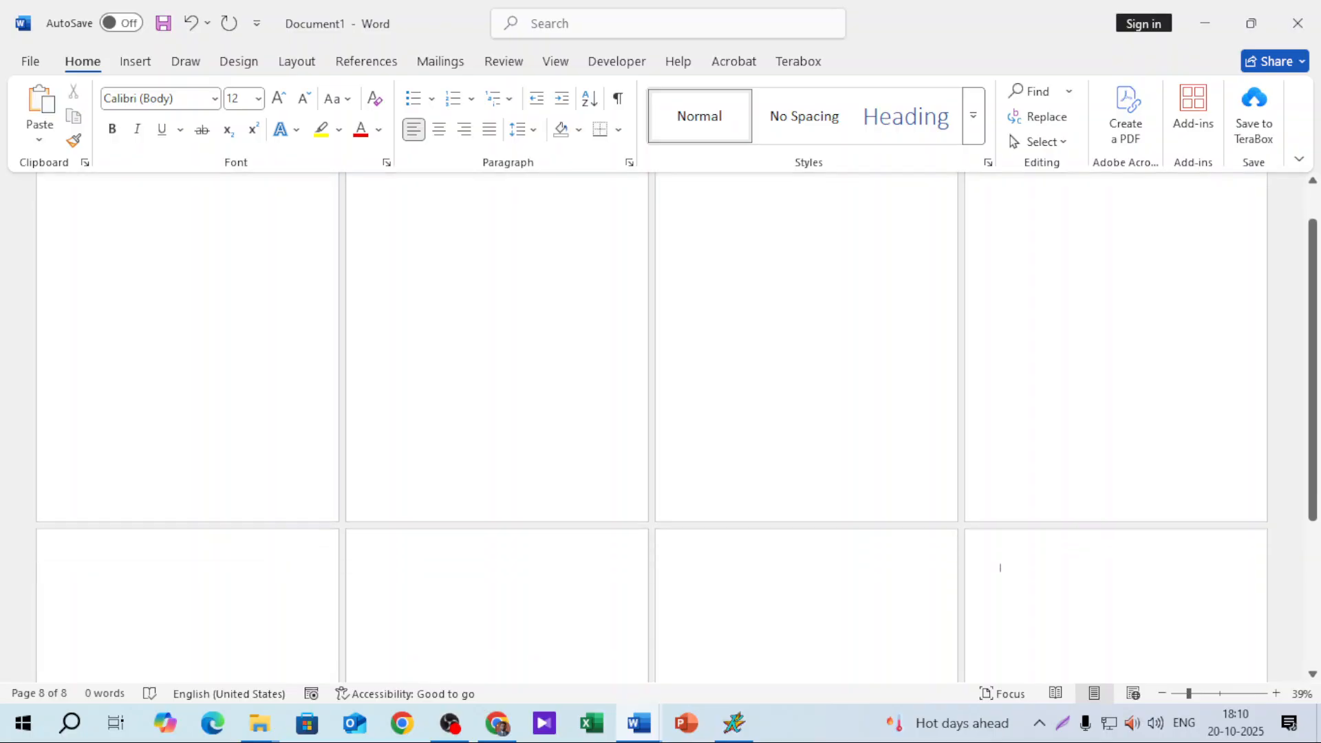
scroll(661, 426, "up", 2)
scroll(661, 427, "down", 2)
scroll(1000, 593, "down", 4)
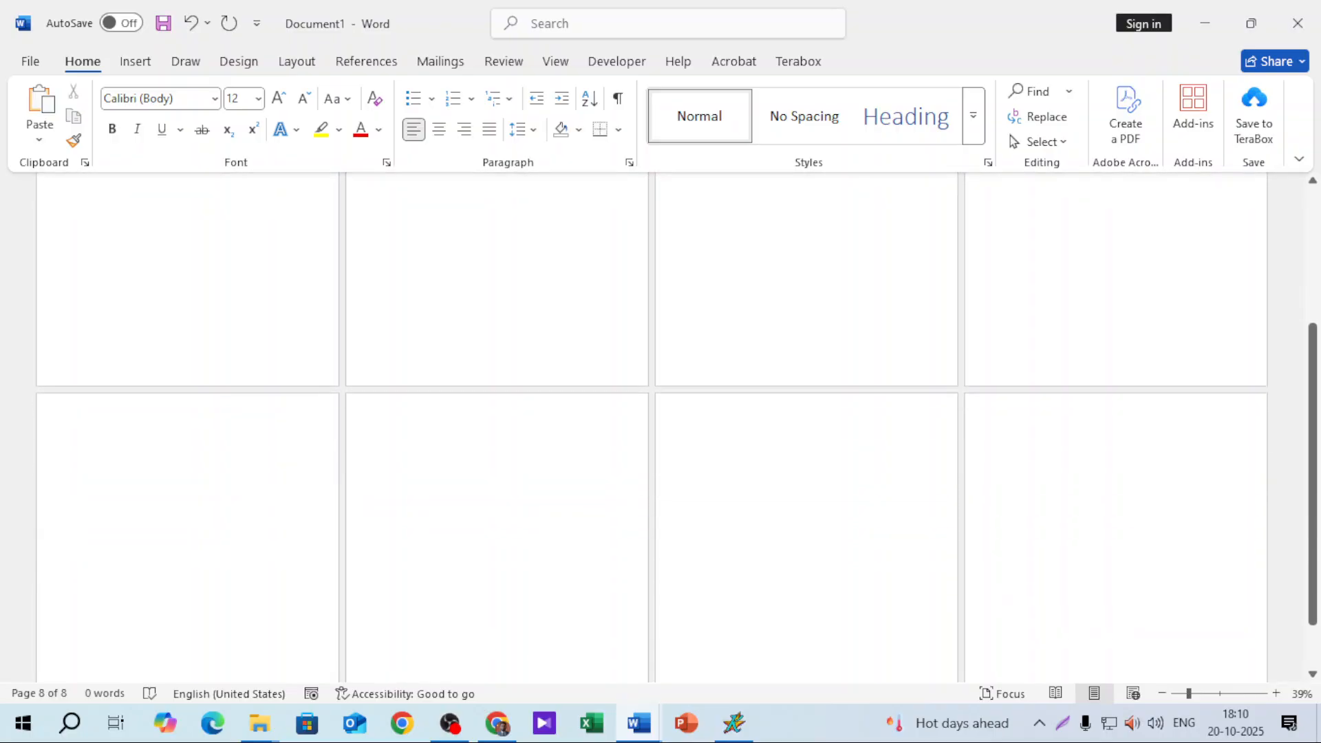
scroll(1049, 424, "up", 3)
scroll(1000, 521, "up", 3)
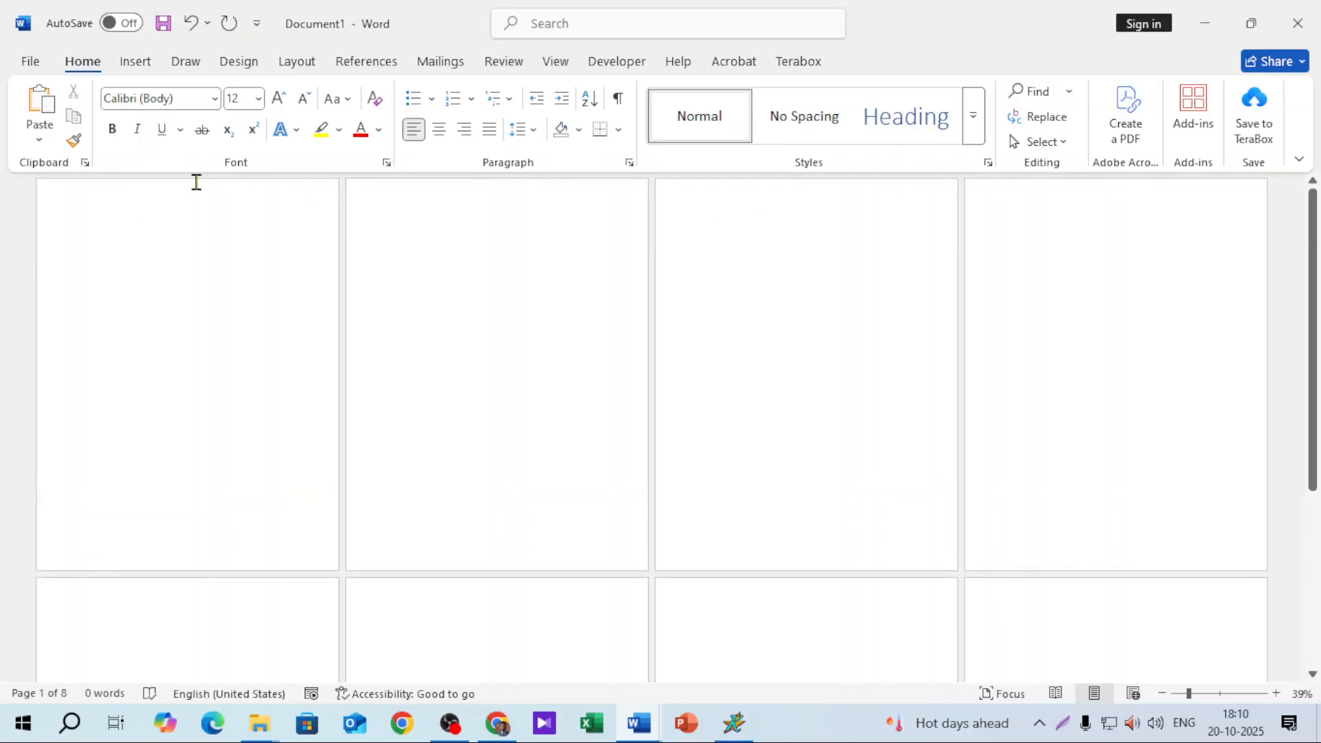
Insert the Very Large page number at the top of all pages and return to the body text.
left_click(135, 62)
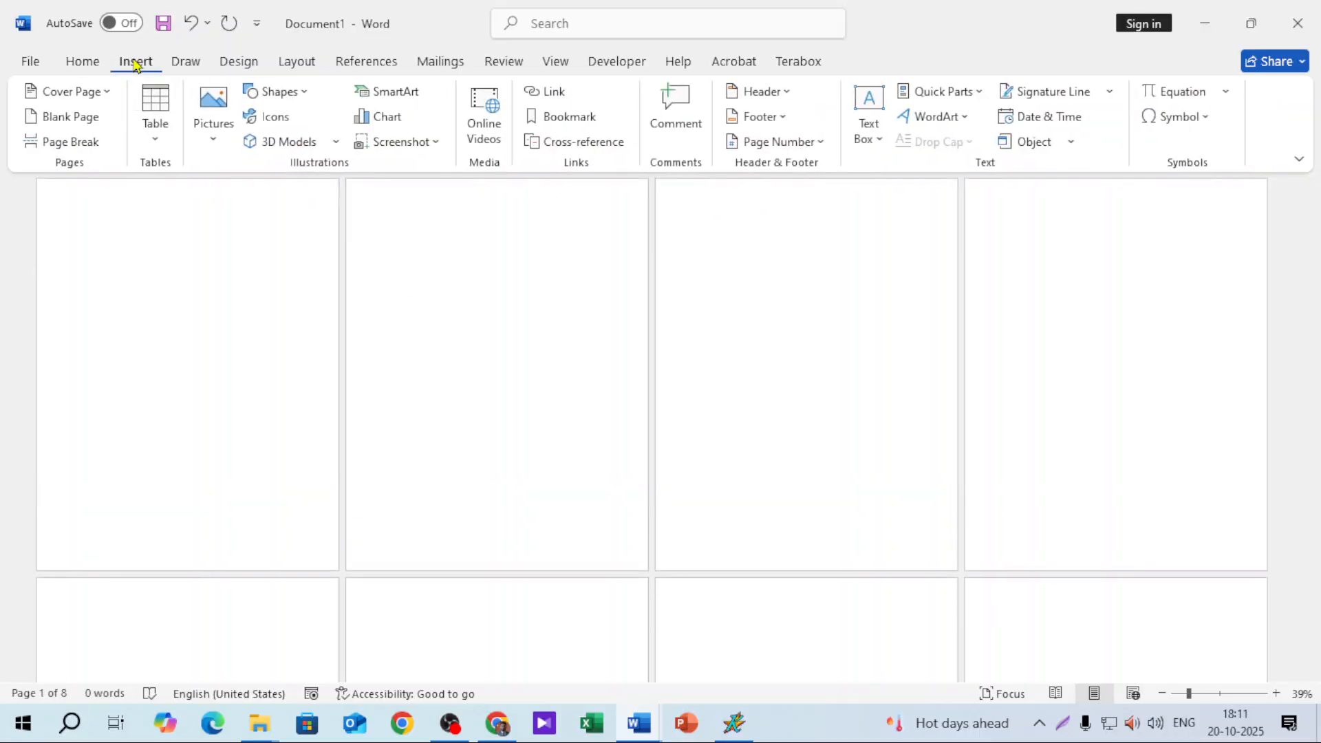
left_click(782, 146)
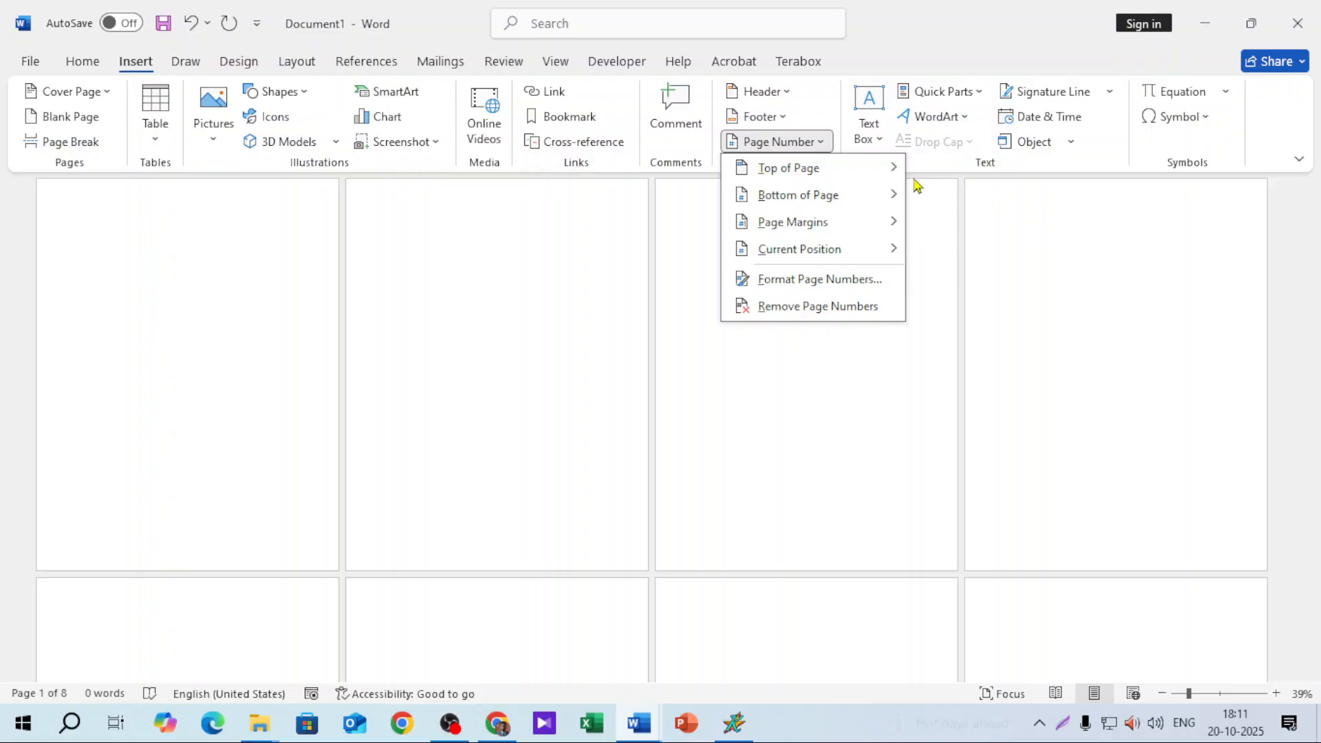
mouse_move(816, 207)
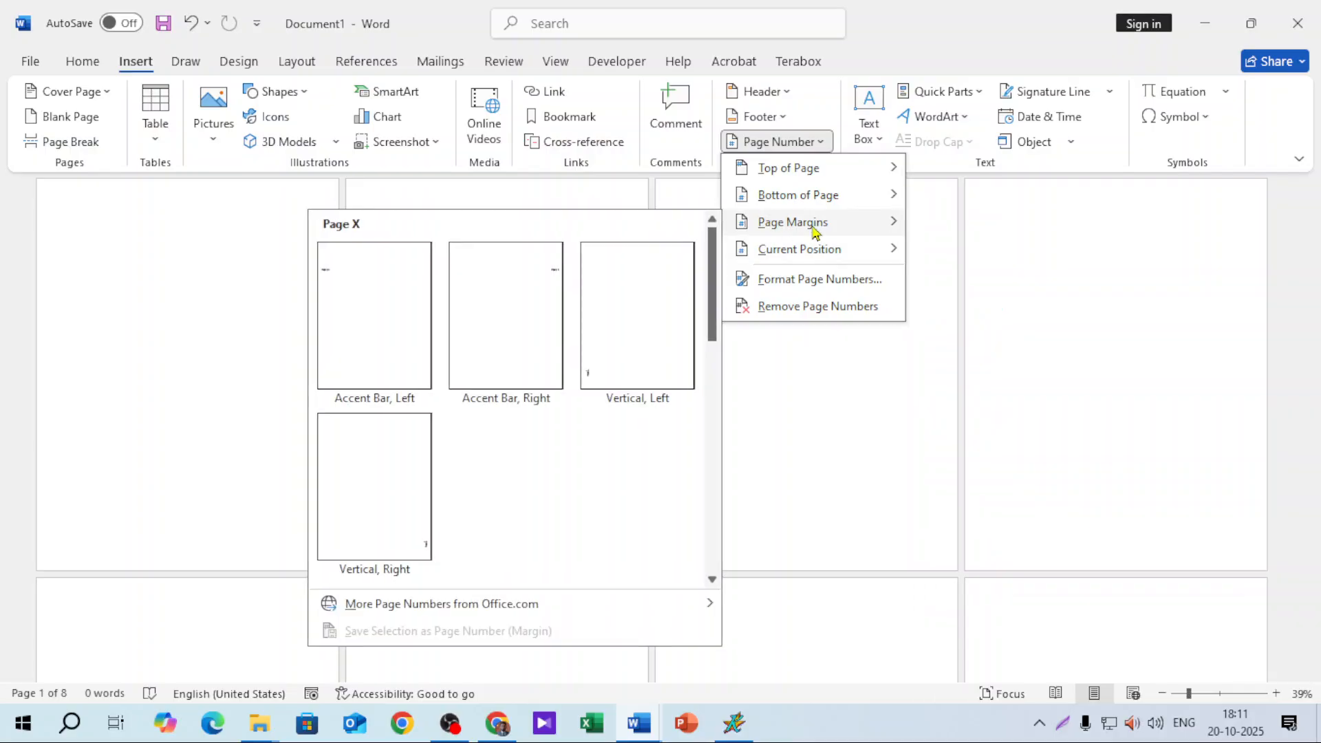
mouse_move(840, 260)
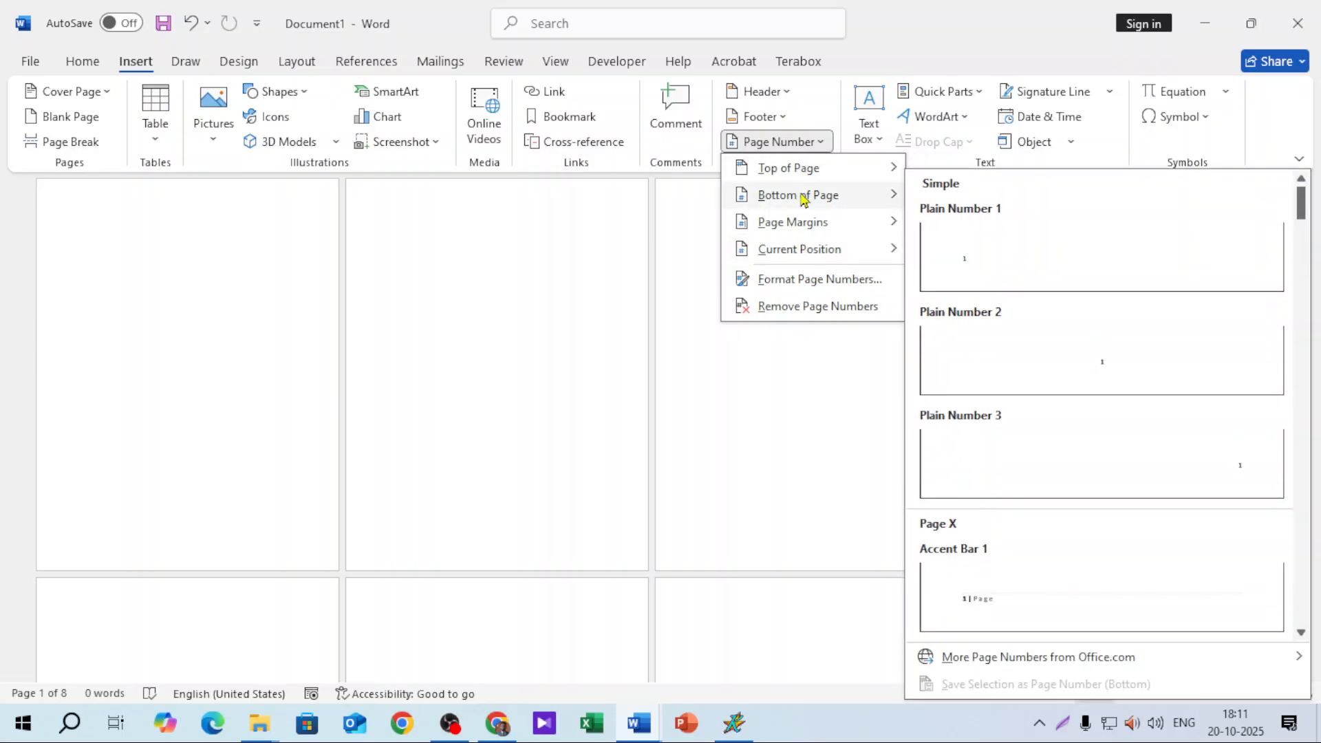
mouse_move(834, 174)
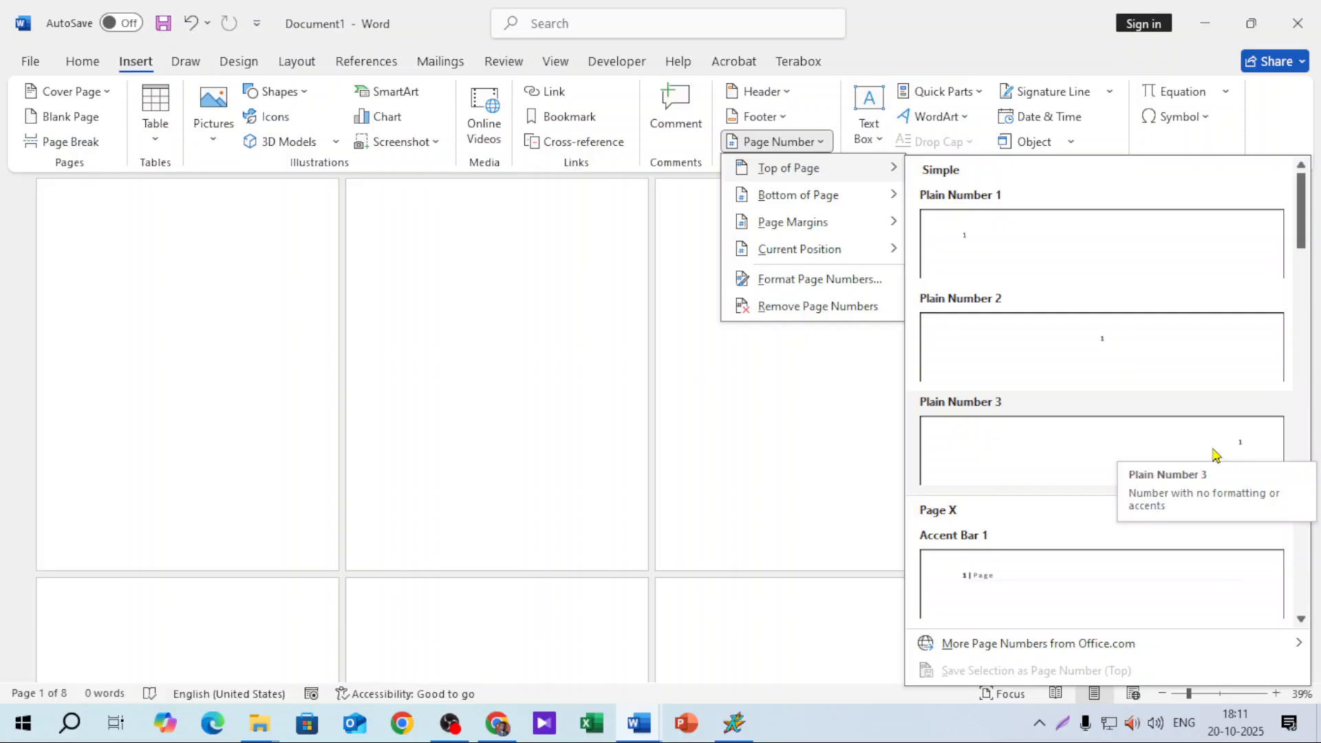
scroll(1095, 319, "down", 8)
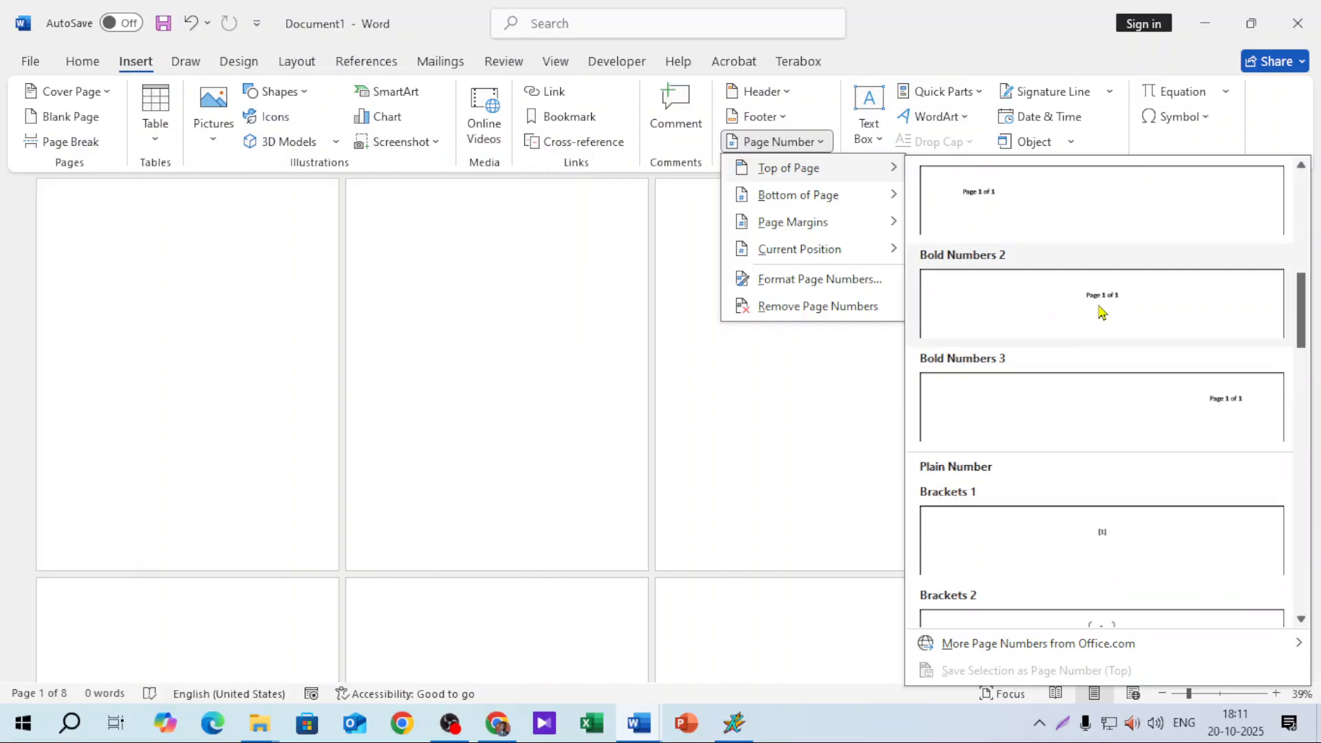
scroll(991, 342, "down", 10)
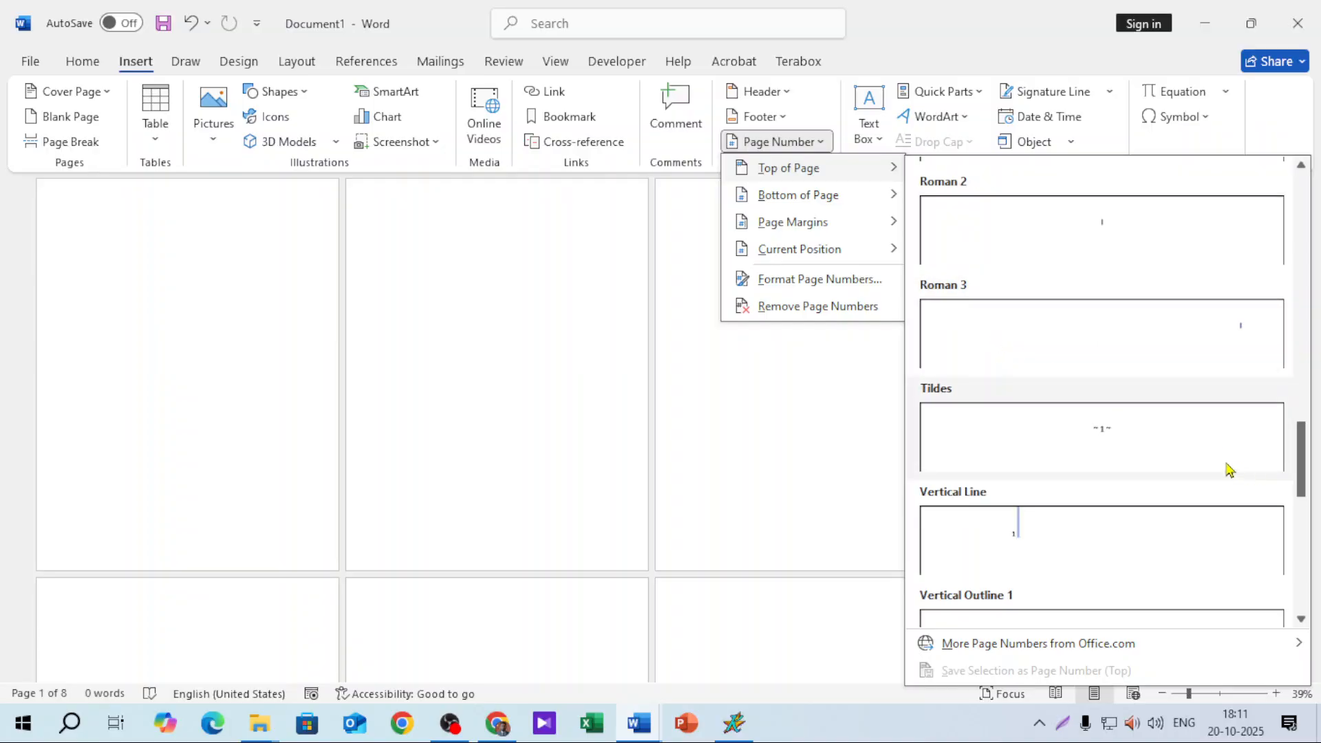
scroll(1126, 453, "down", 5)
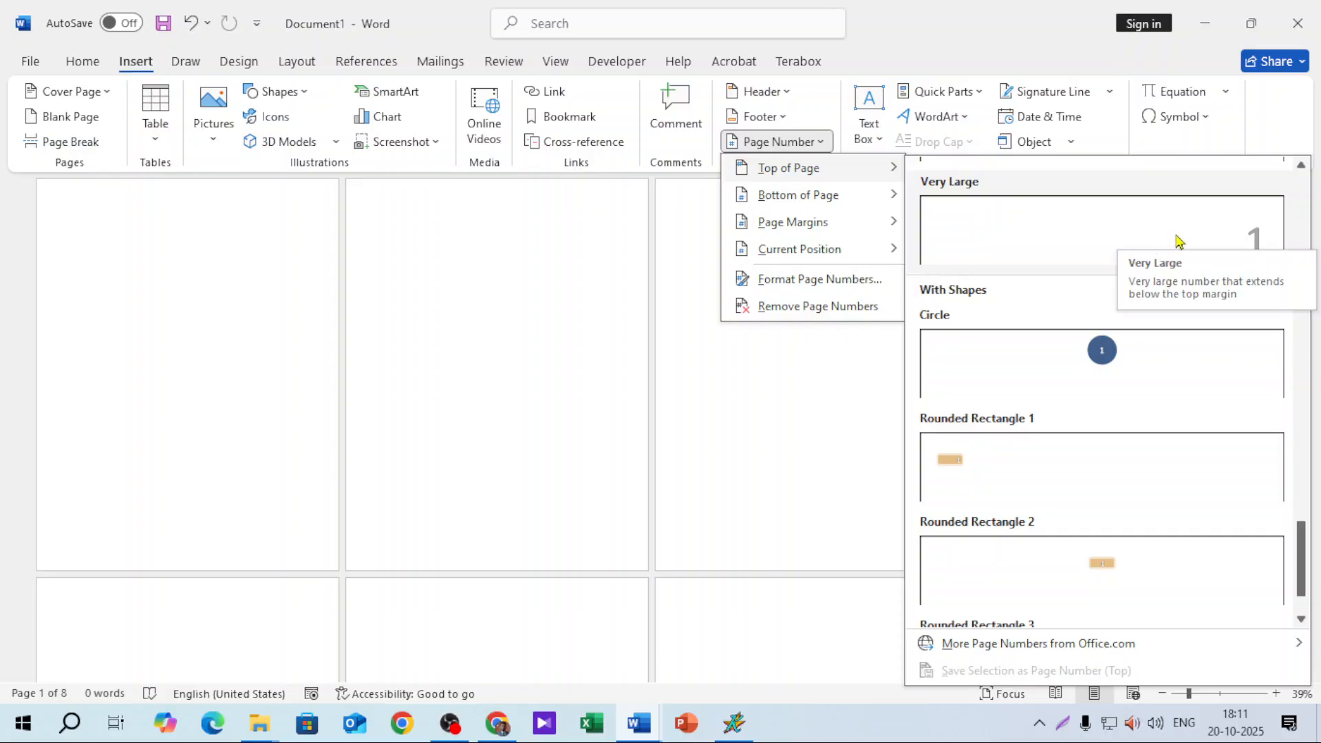
left_click(1118, 245)
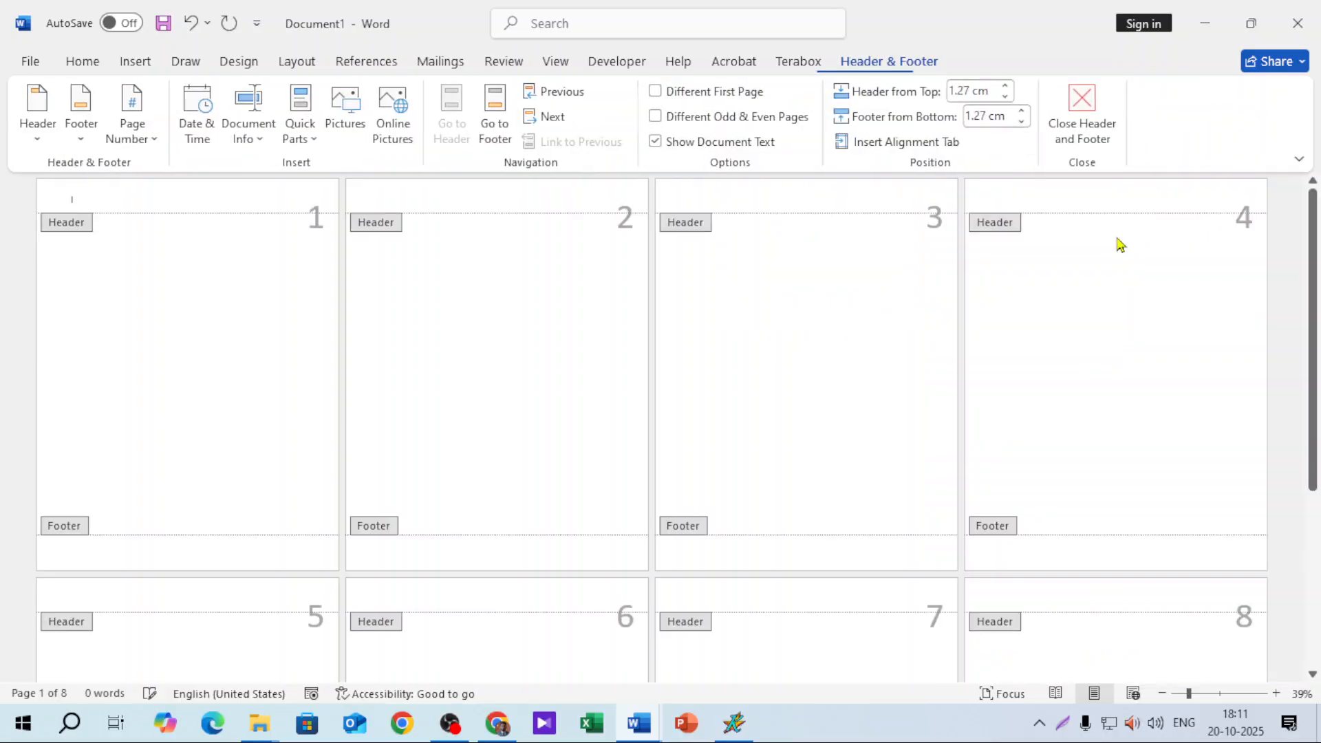
double_click(219, 323)
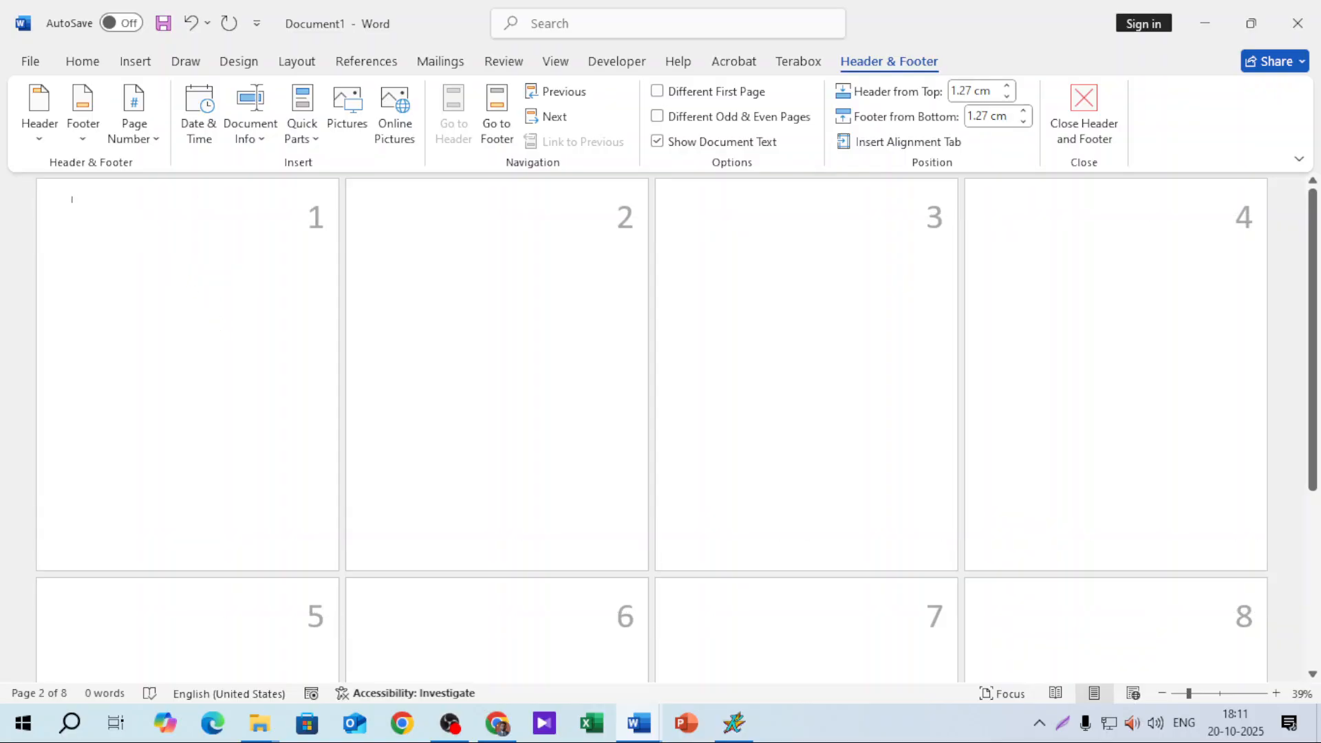
Check the page numbers throughout the document and add a ninth page at the end.
scroll(893, 345, "down", 5)
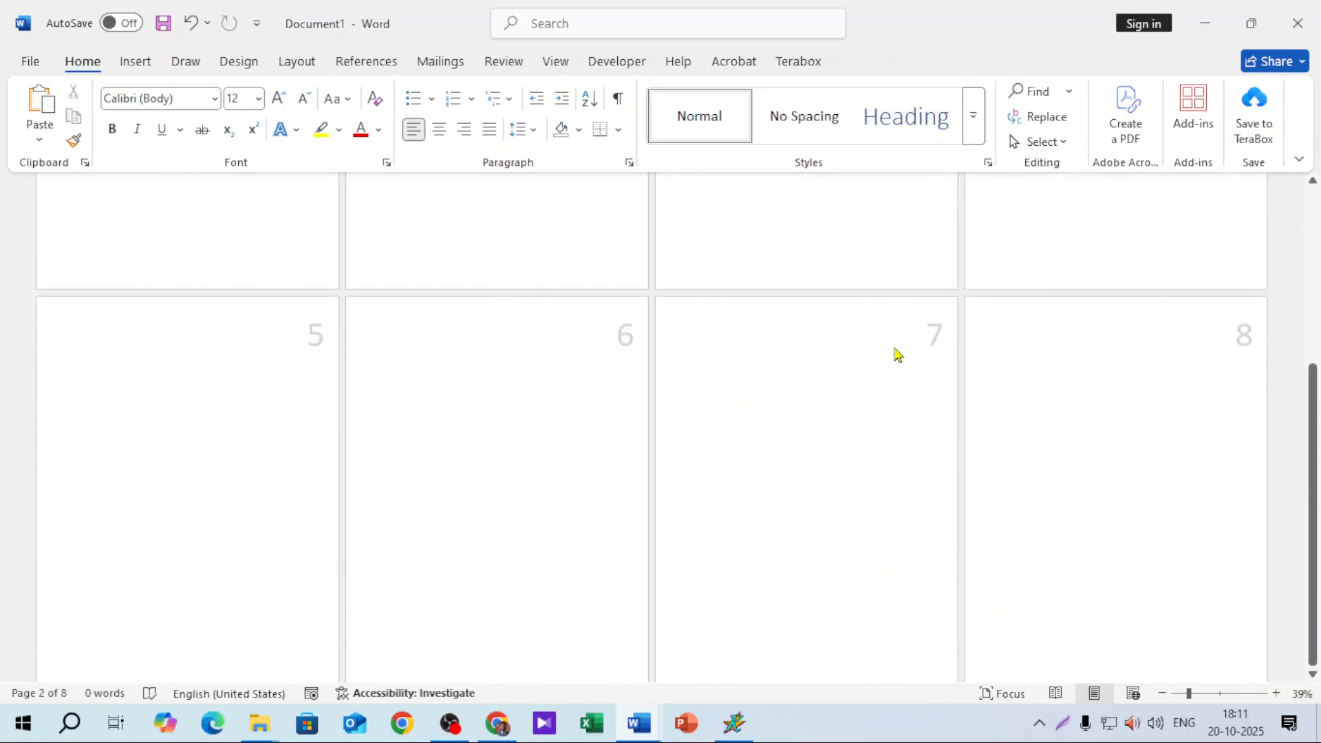
scroll(894, 356, "up", 5)
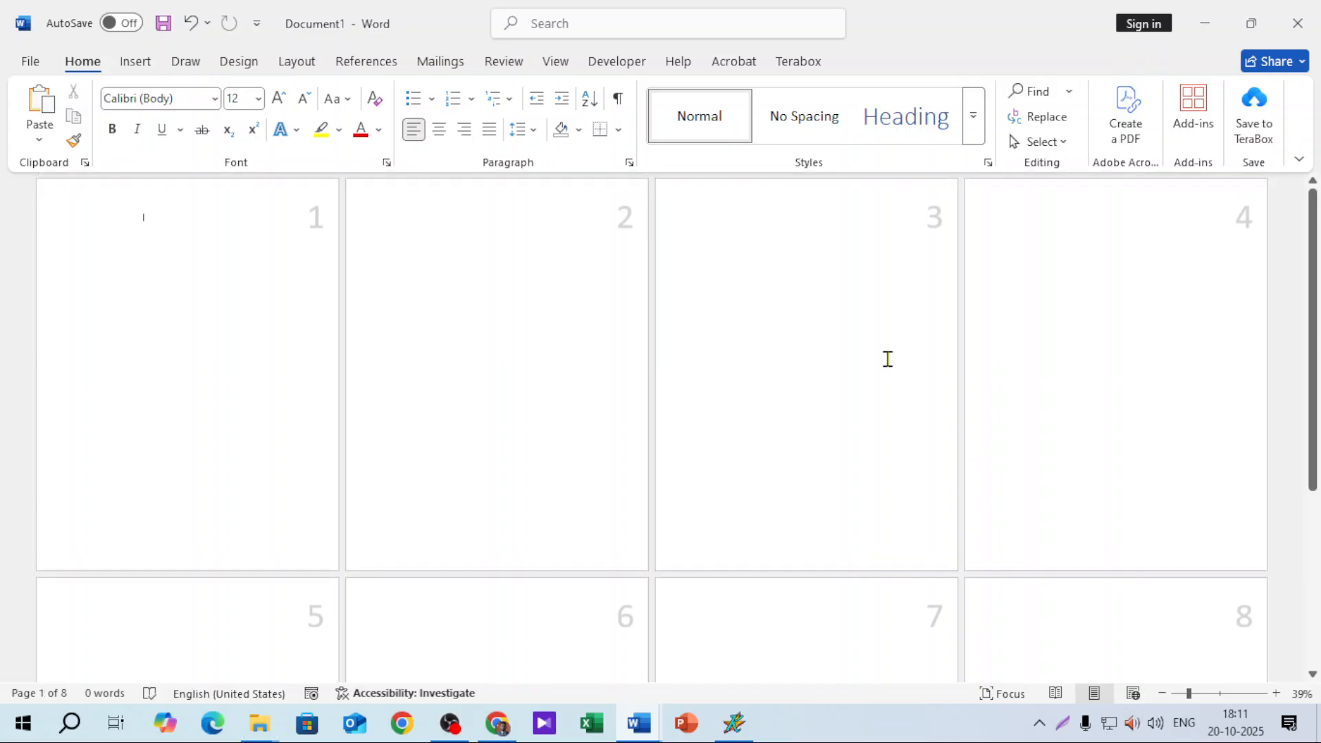
scroll(917, 352, "down", 5)
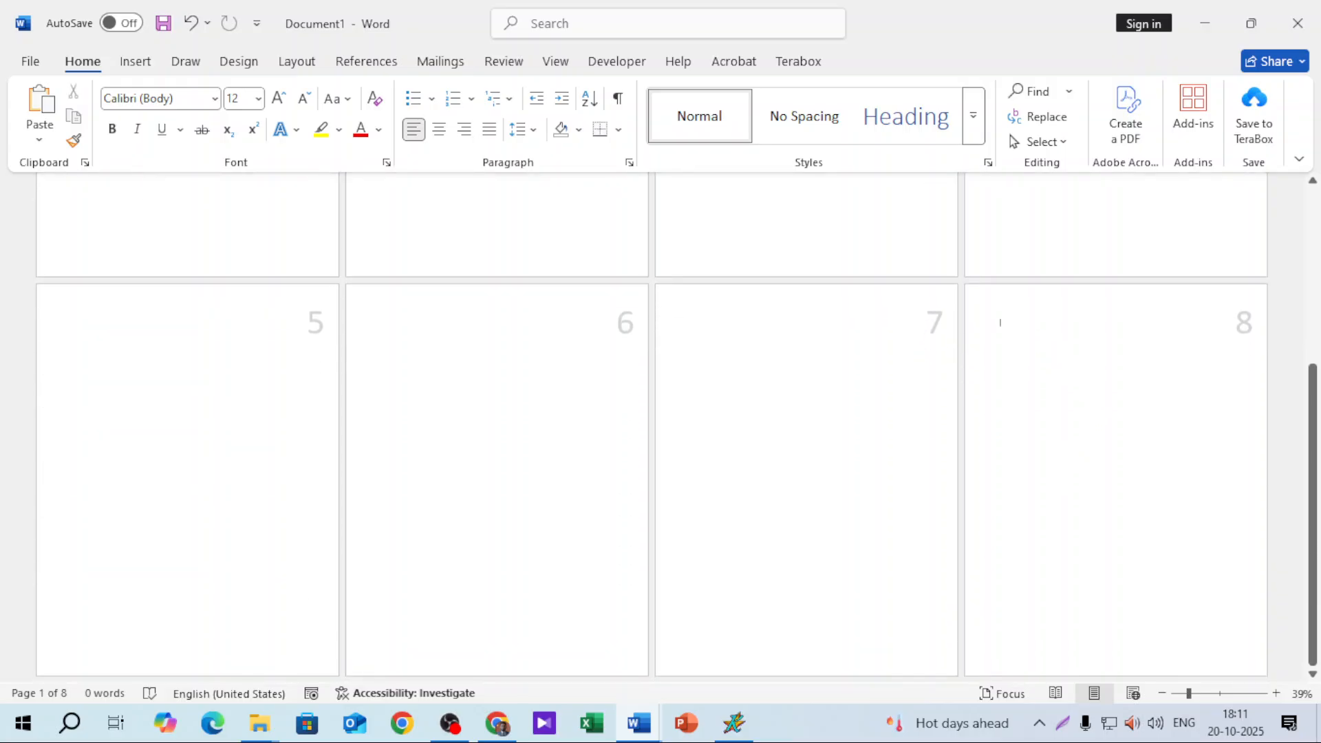
scroll(1000, 322, "down", 1)
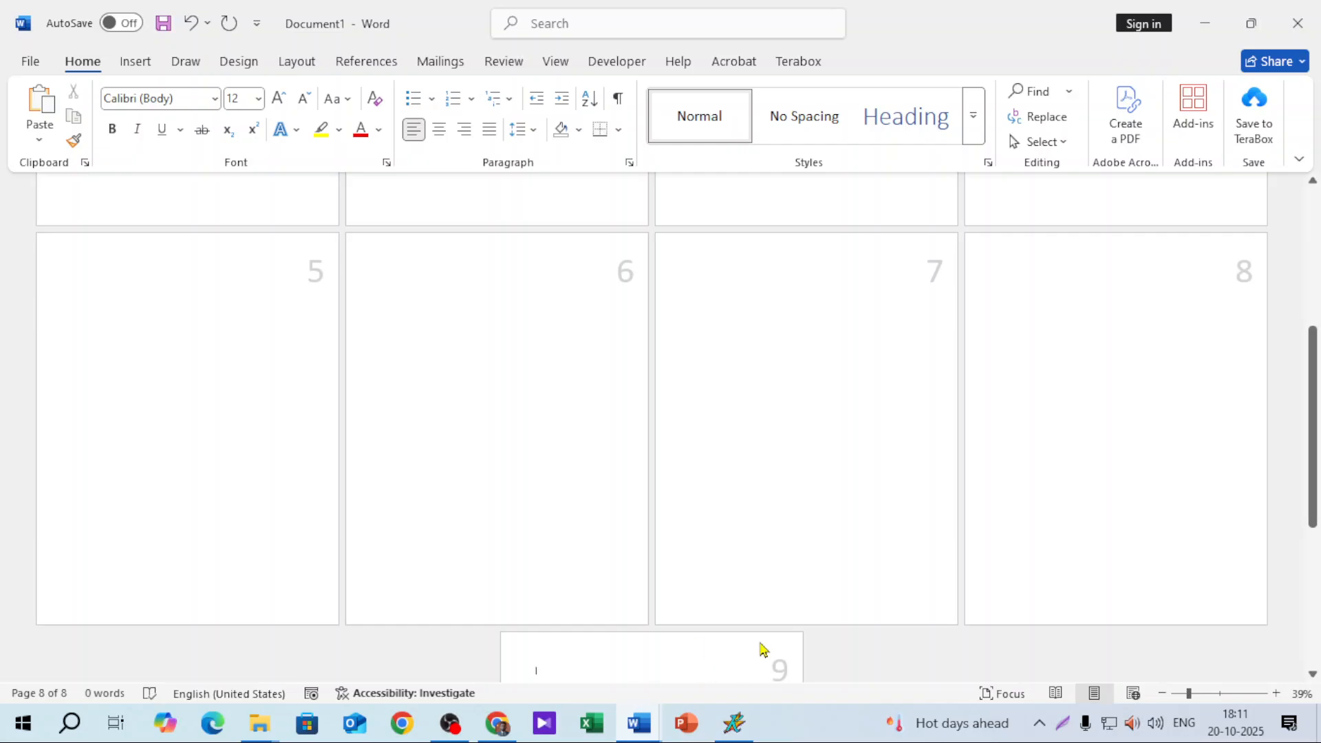
scroll(655, 534, "up", 6)
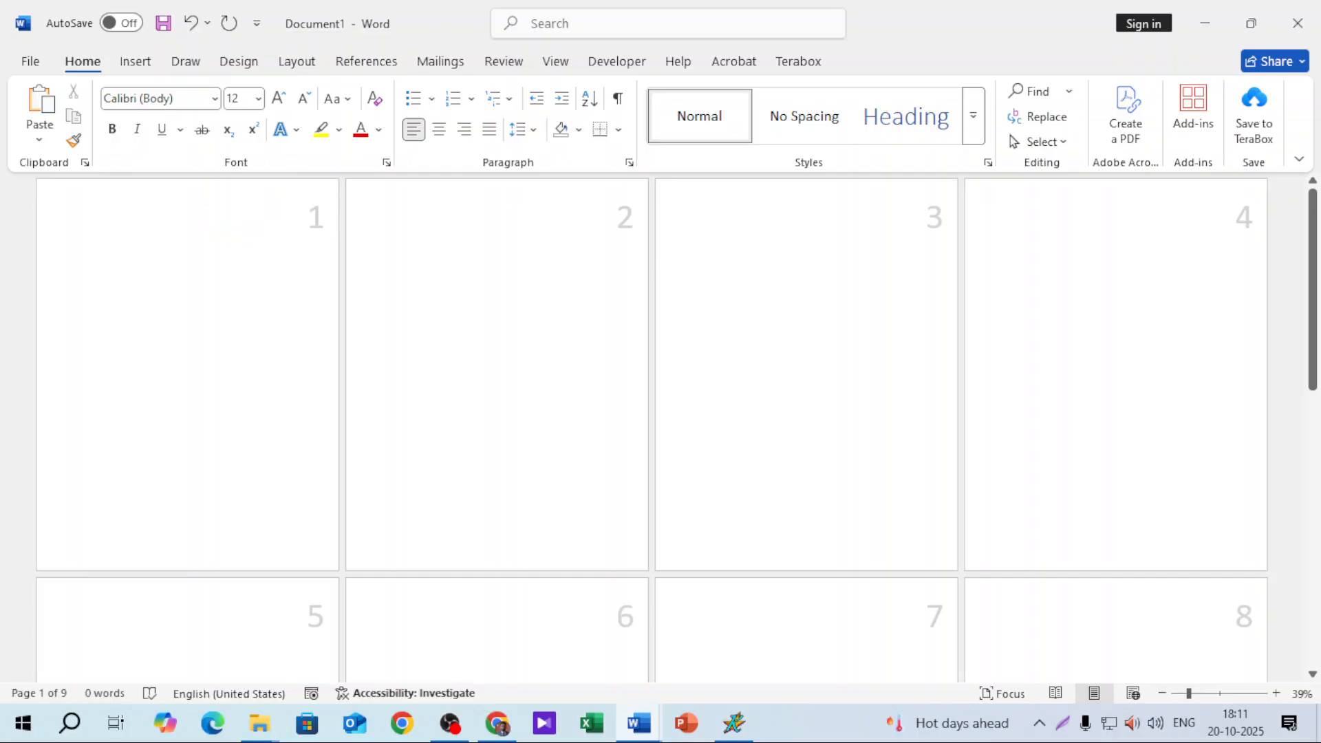
Place the cursor at the start of page 3 and remove all page numbers from the document.
left_click(686, 214)
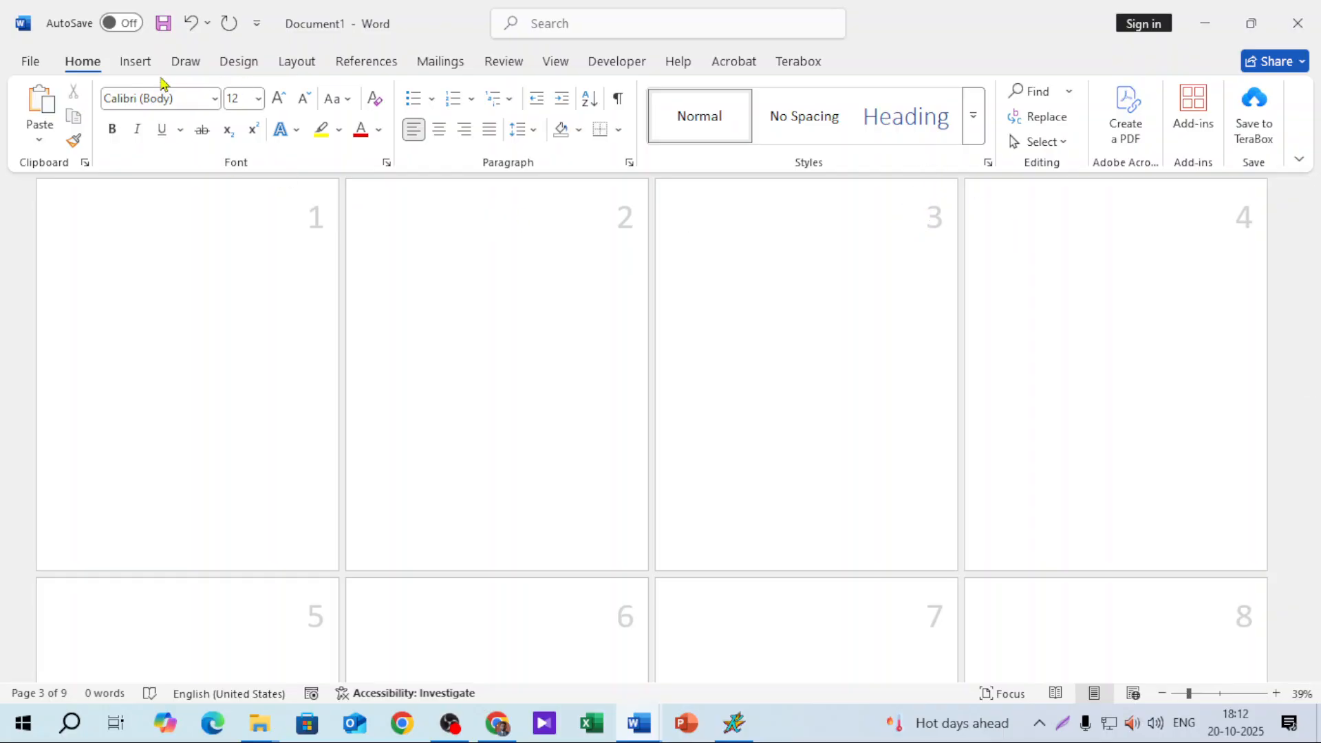
left_click(136, 62)
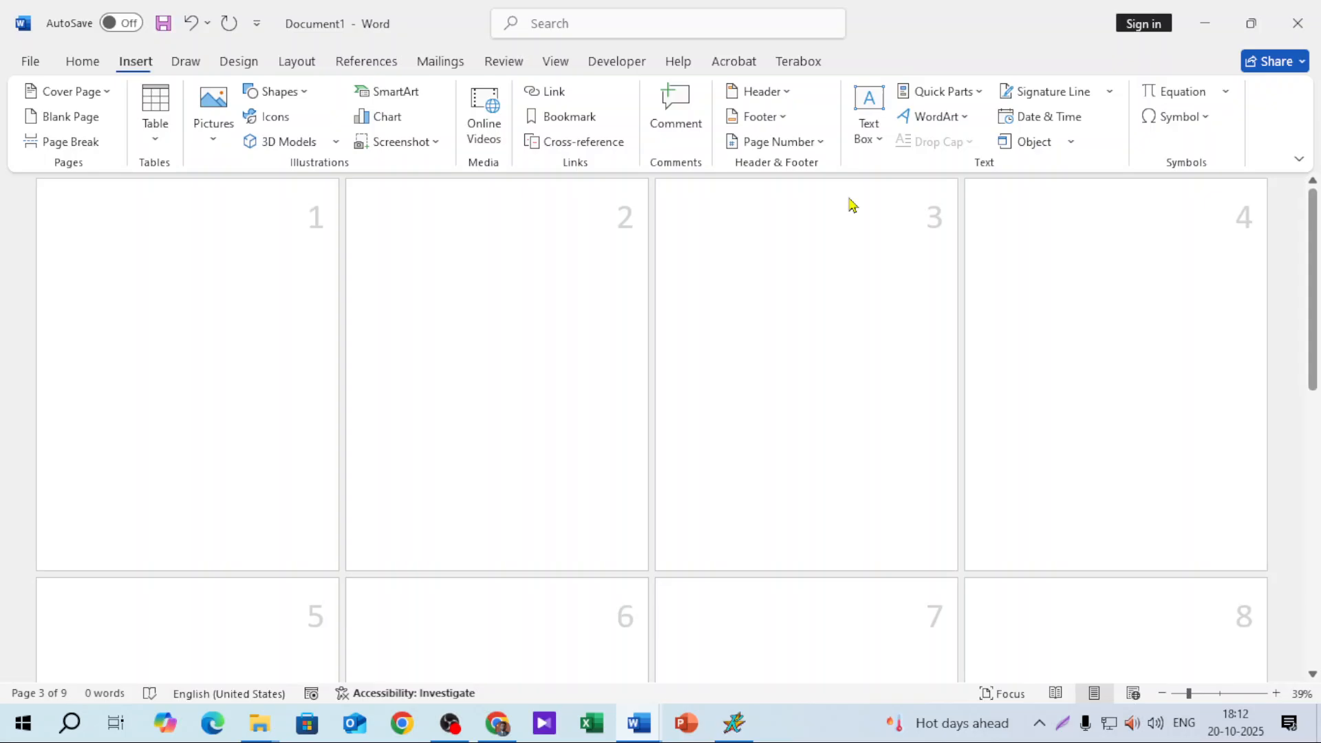
left_click(761, 142)
left_click(784, 307)
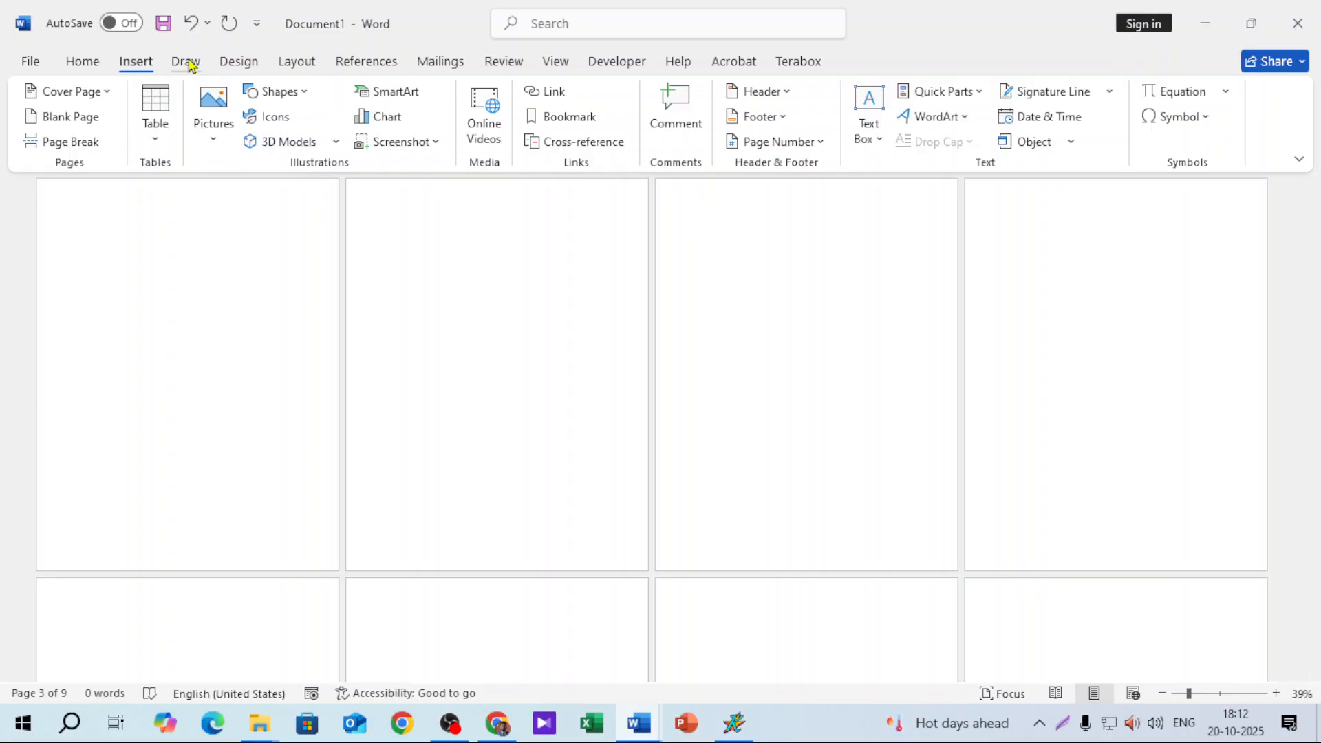
Insert a section break at the cursor so that section 2 begins on page 3.
left_click(296, 61)
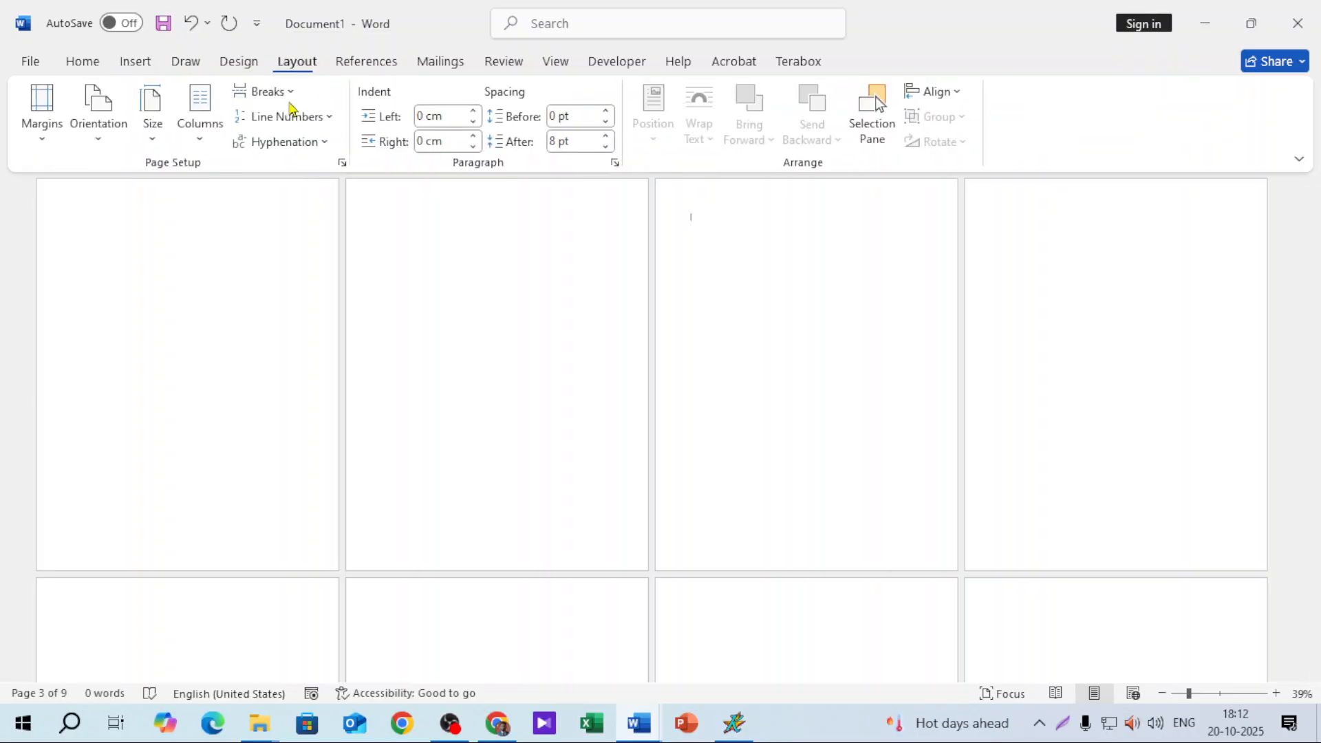
left_click(267, 91)
left_click(354, 393)
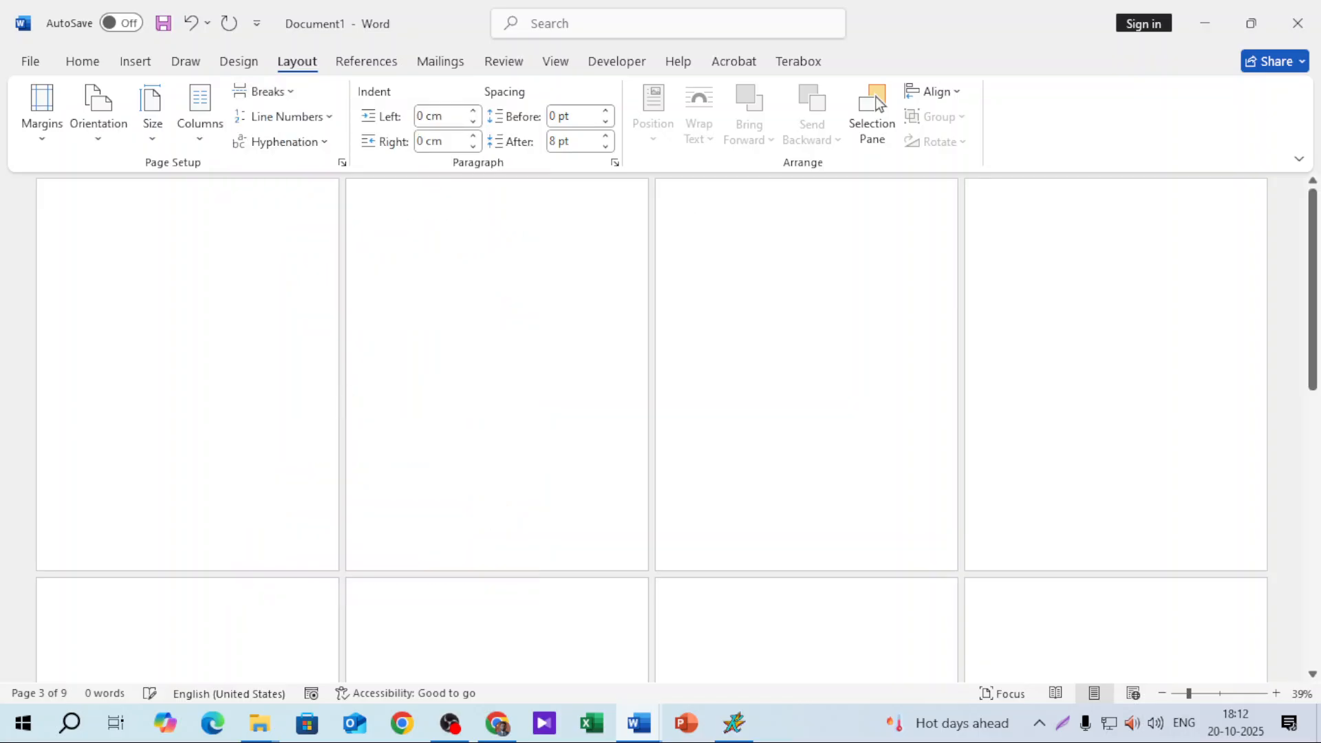
Unlink the section 2 header and footer from the previous section and return to the body text.
double_click(729, 198)
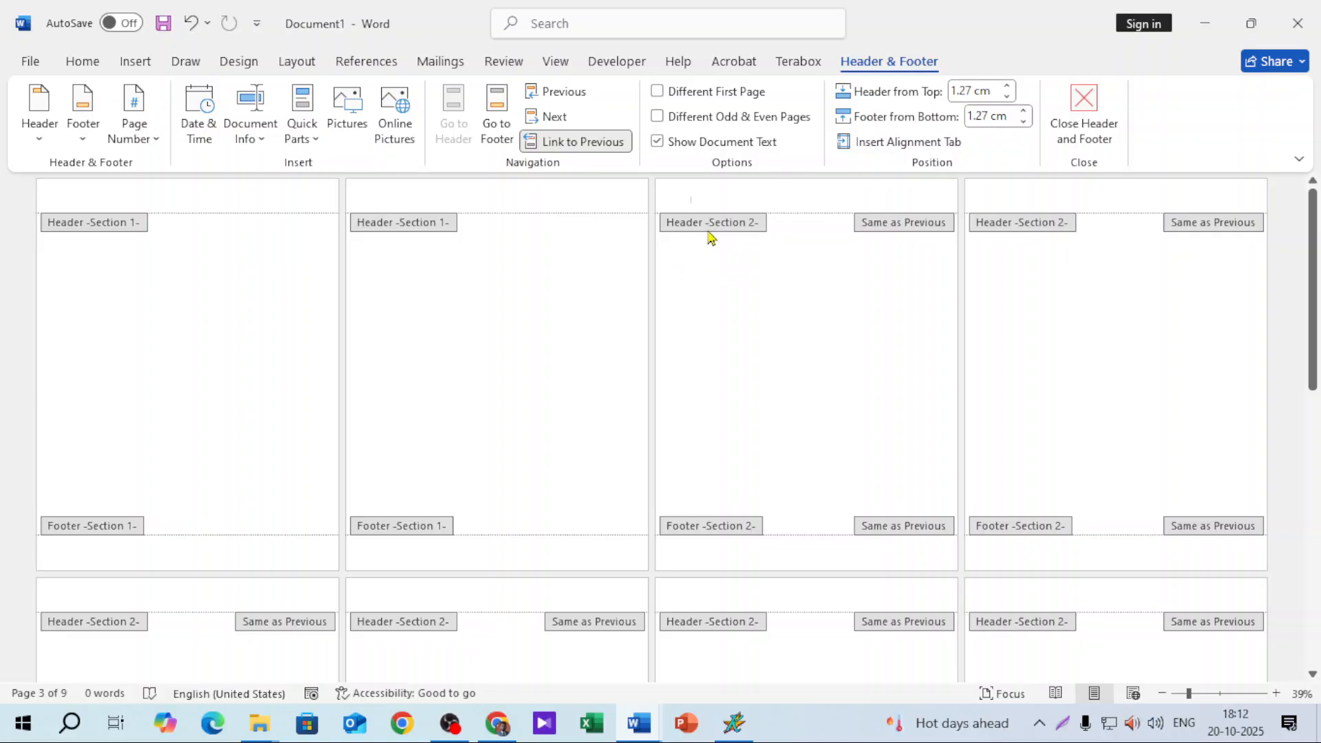
left_click(576, 147)
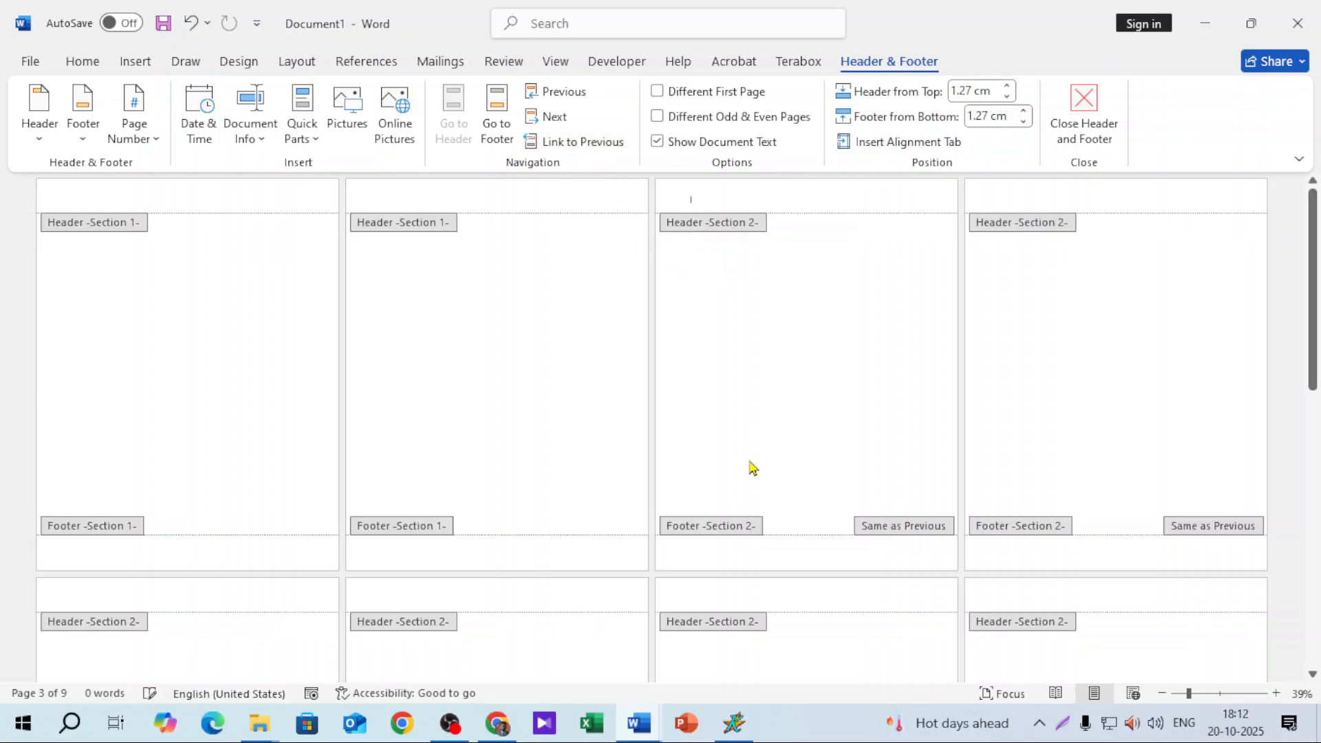
left_click(708, 552)
left_click(605, 141)
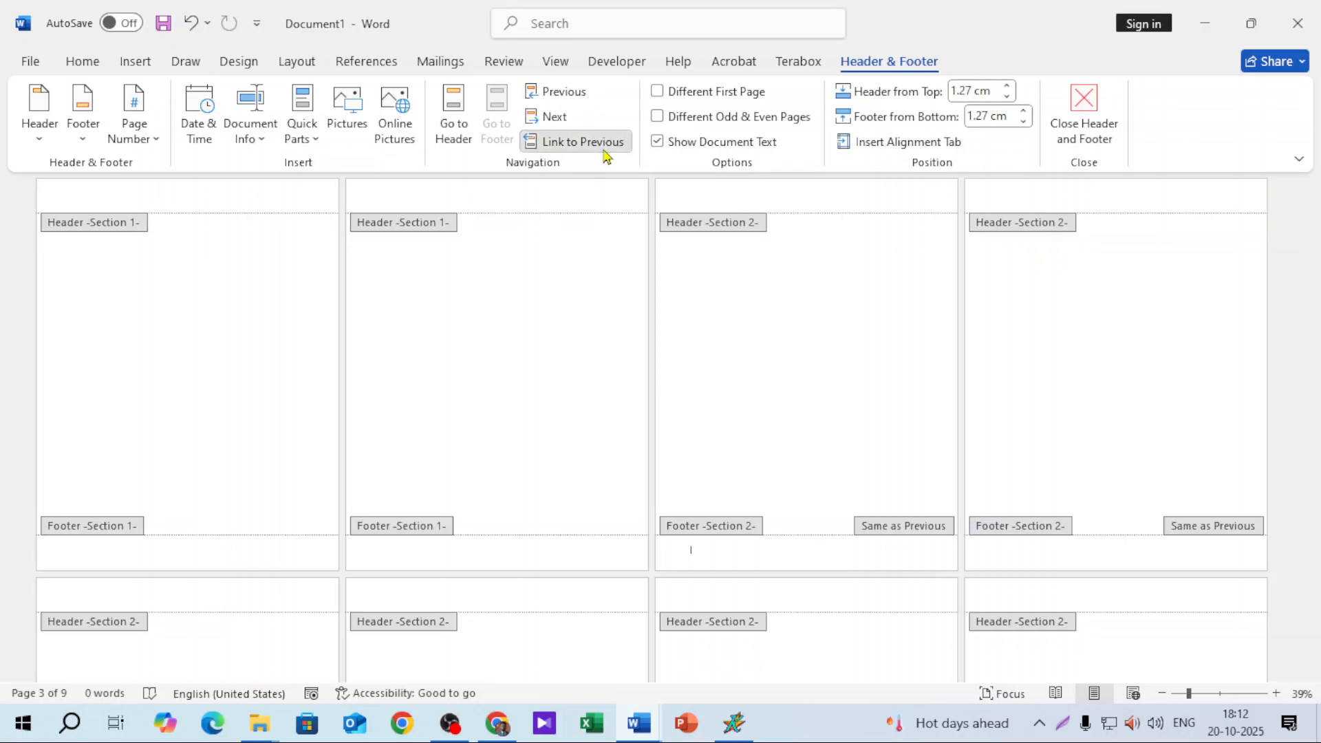
double_click(746, 295)
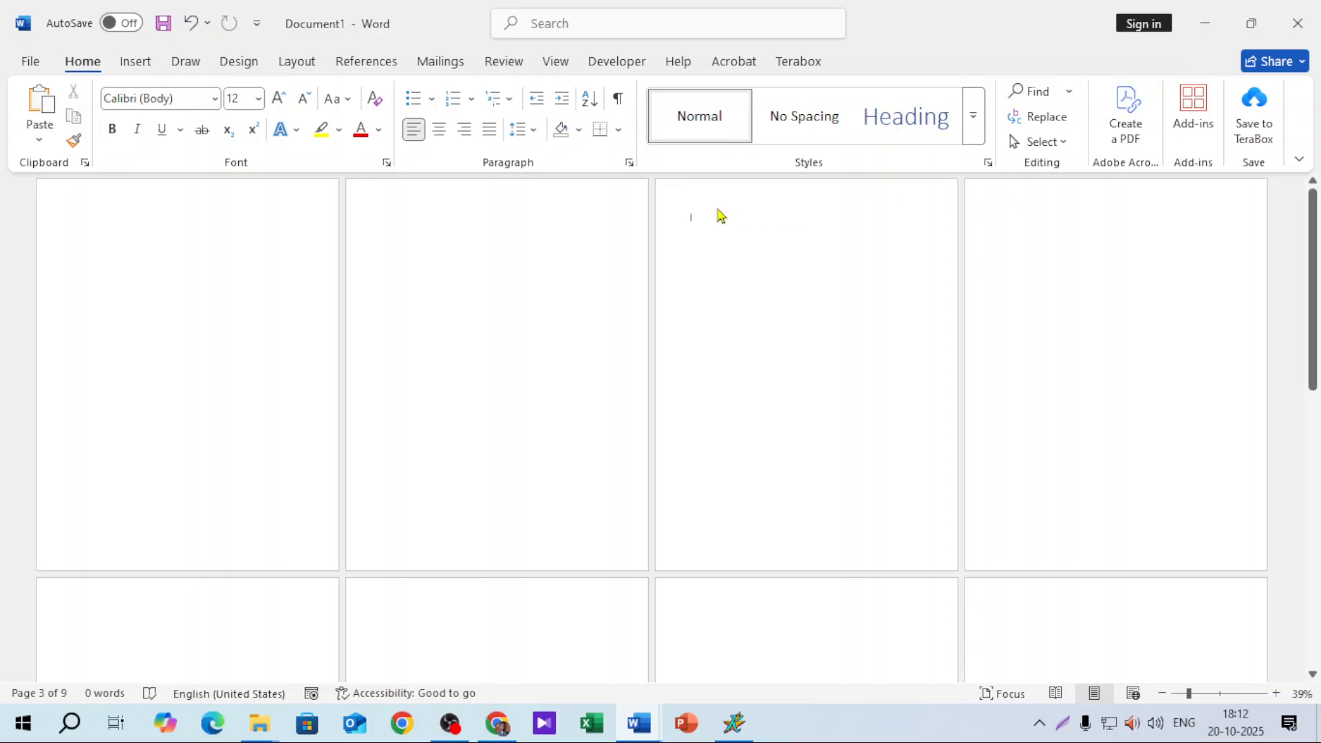
Insert the Very Large page number at the top of the section 2 pages, starting from the page 3 header.
double_click(766, 211)
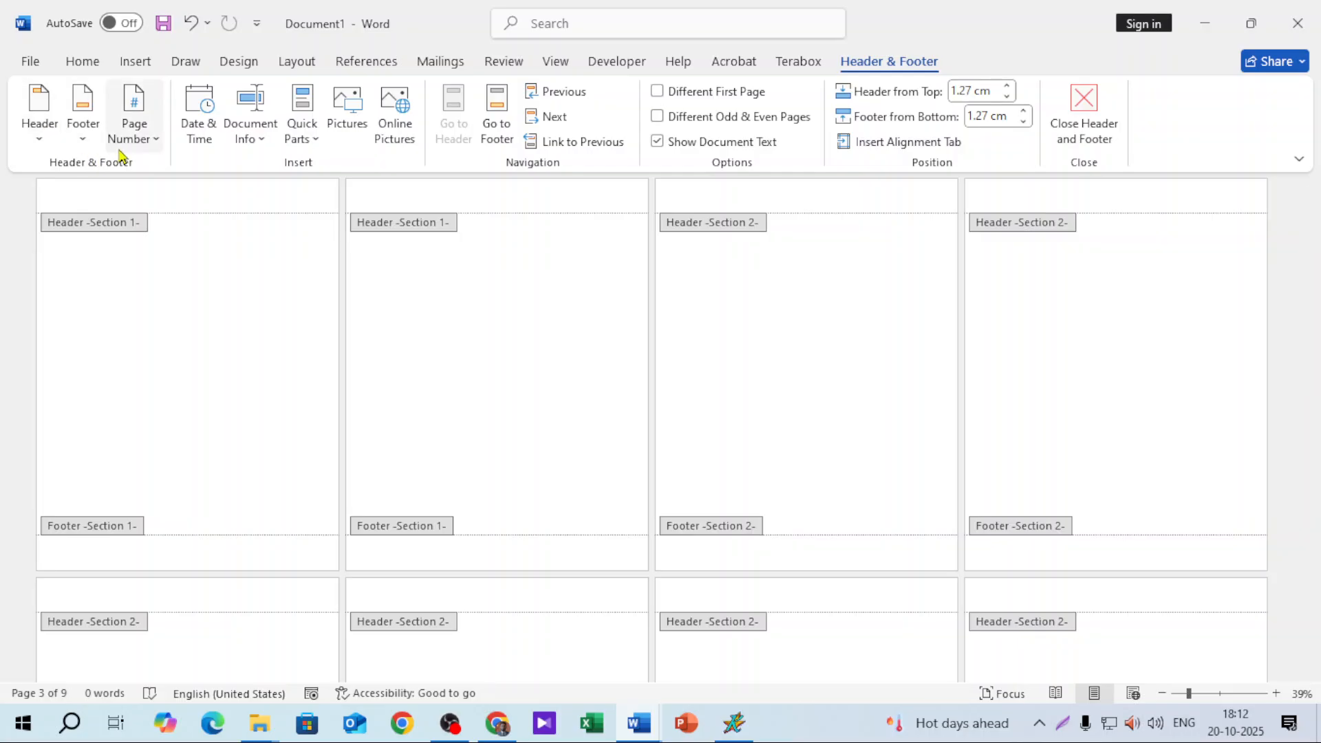
left_click(154, 138)
mouse_move(227, 170)
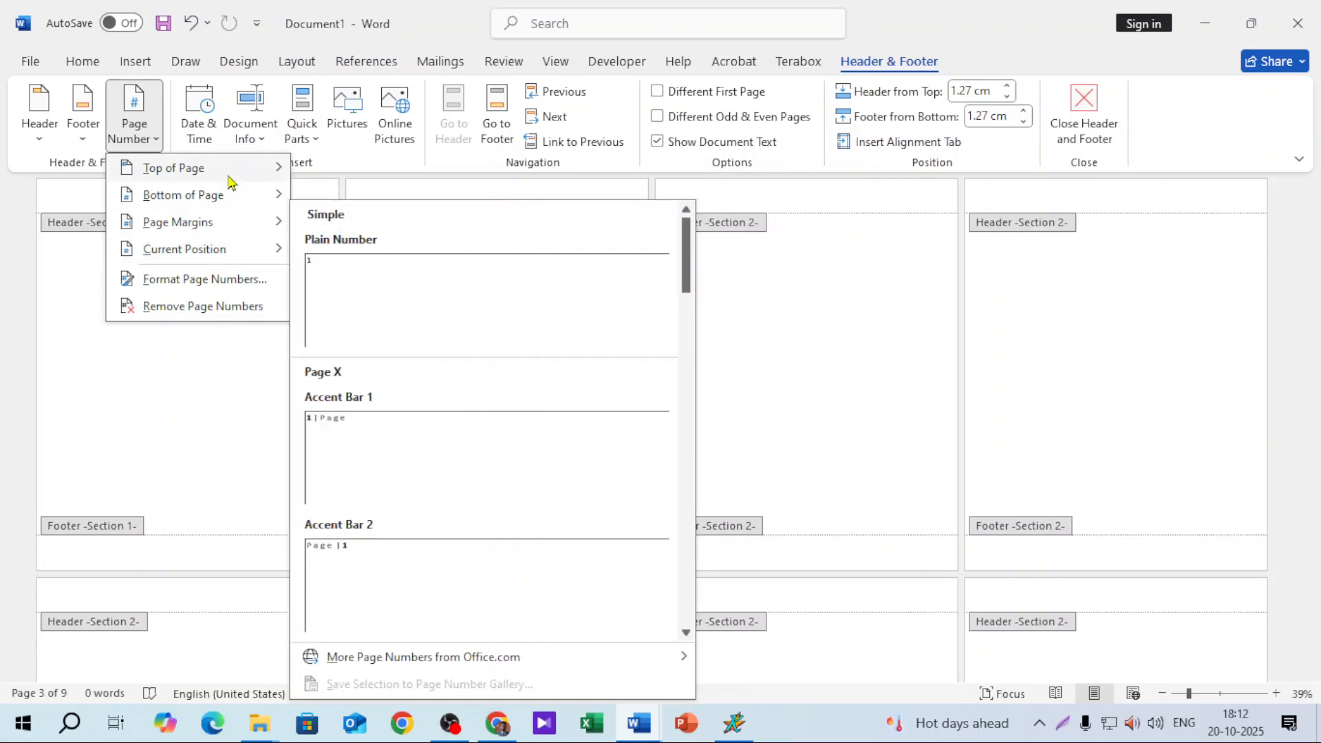
scroll(461, 416, "down", 15)
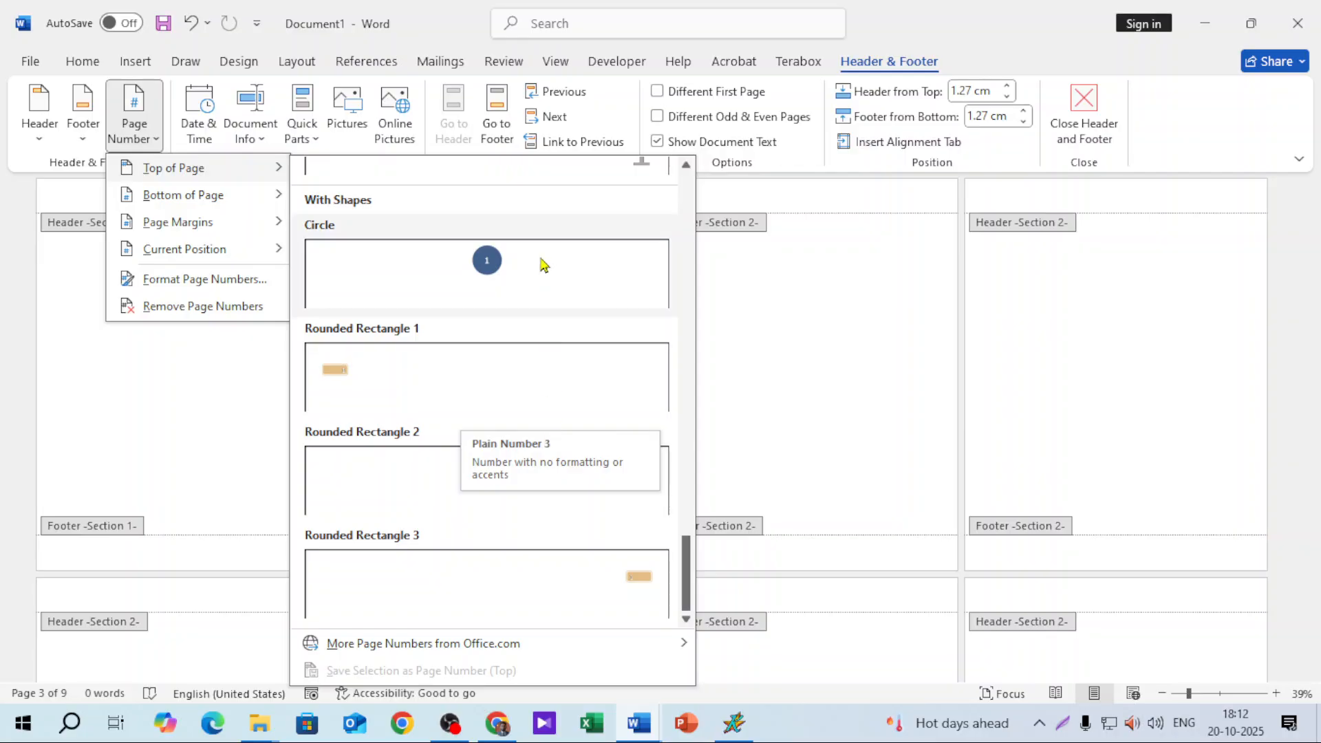
scroll(544, 289, "up", 3)
left_click(536, 459)
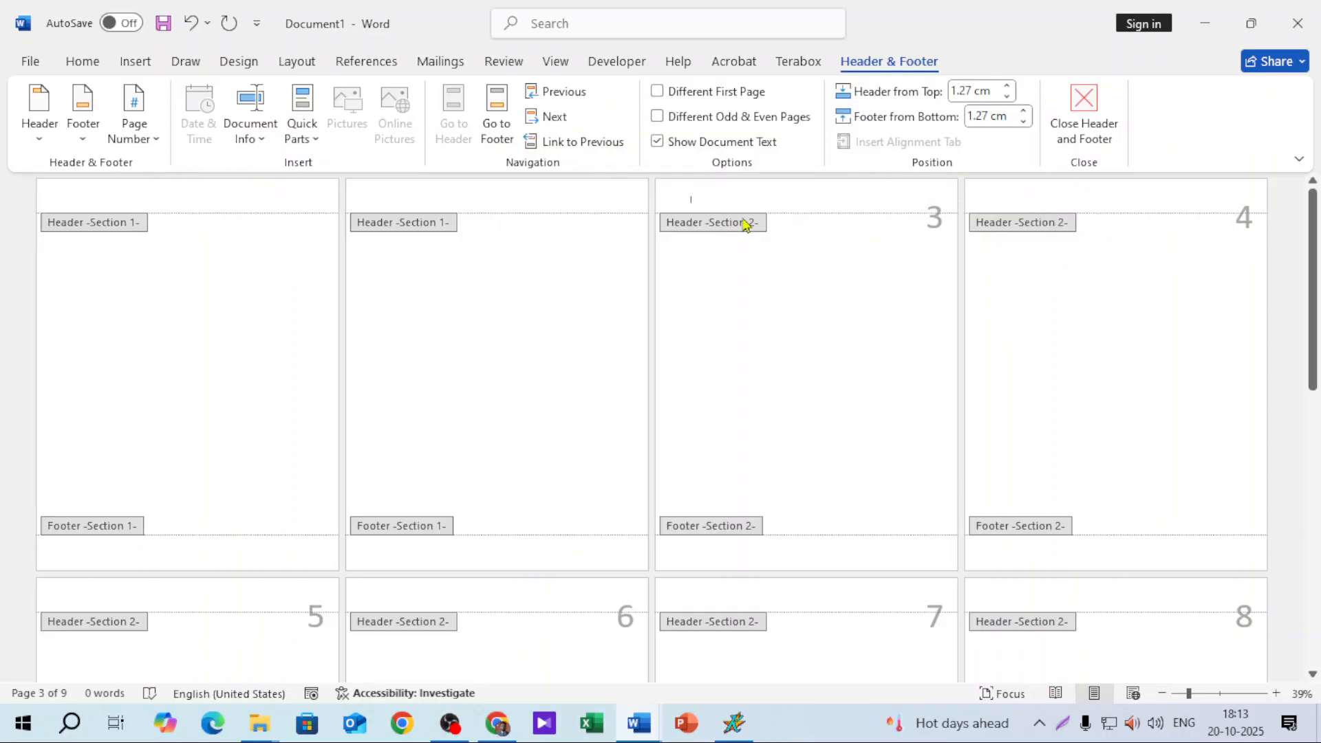
Set the section 2 page numbering to start at 1 and return to the body text.
left_click(135, 141)
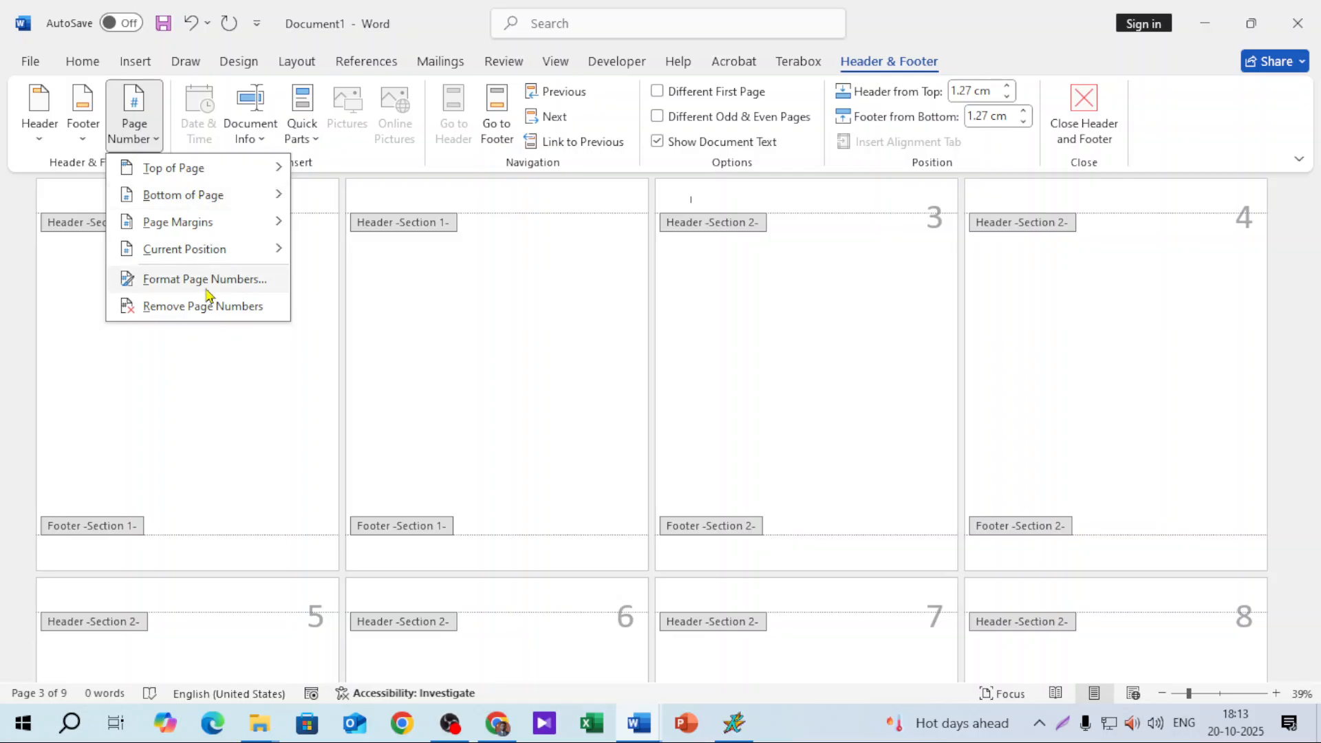
left_click(205, 287)
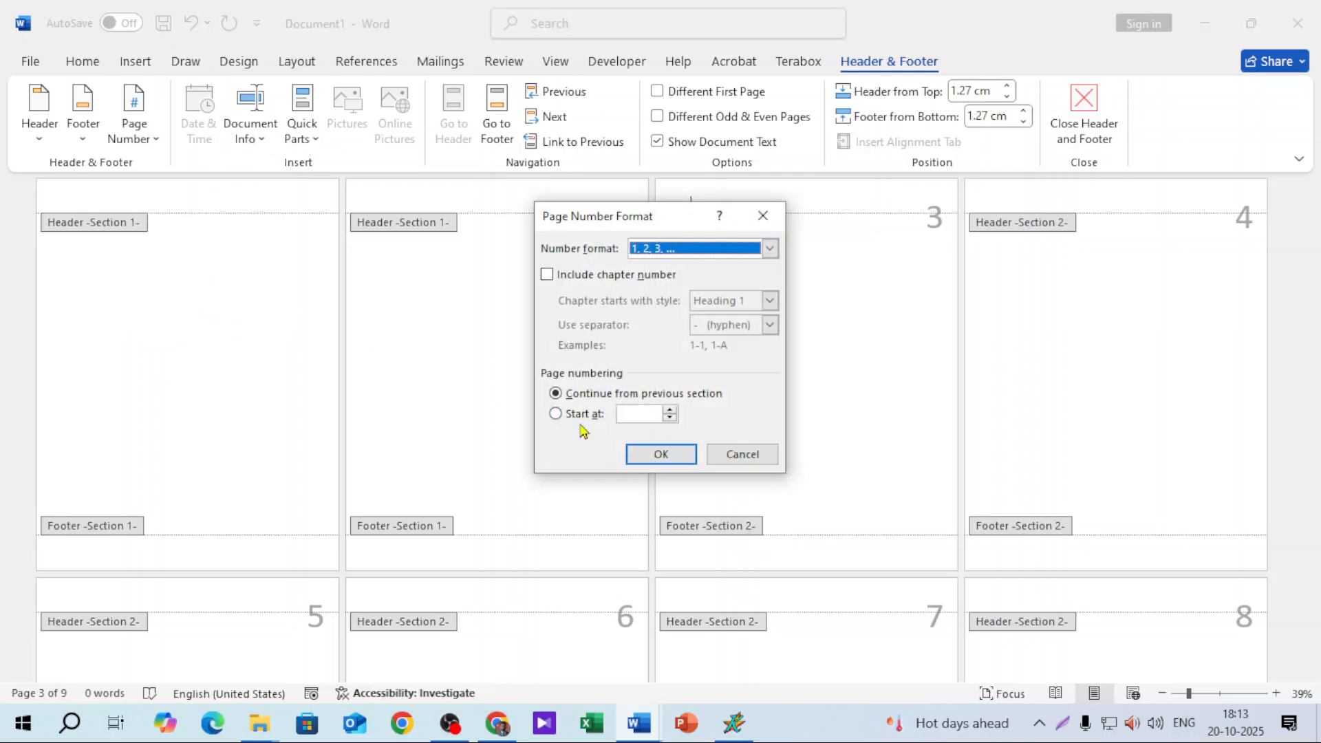
left_click(572, 415)
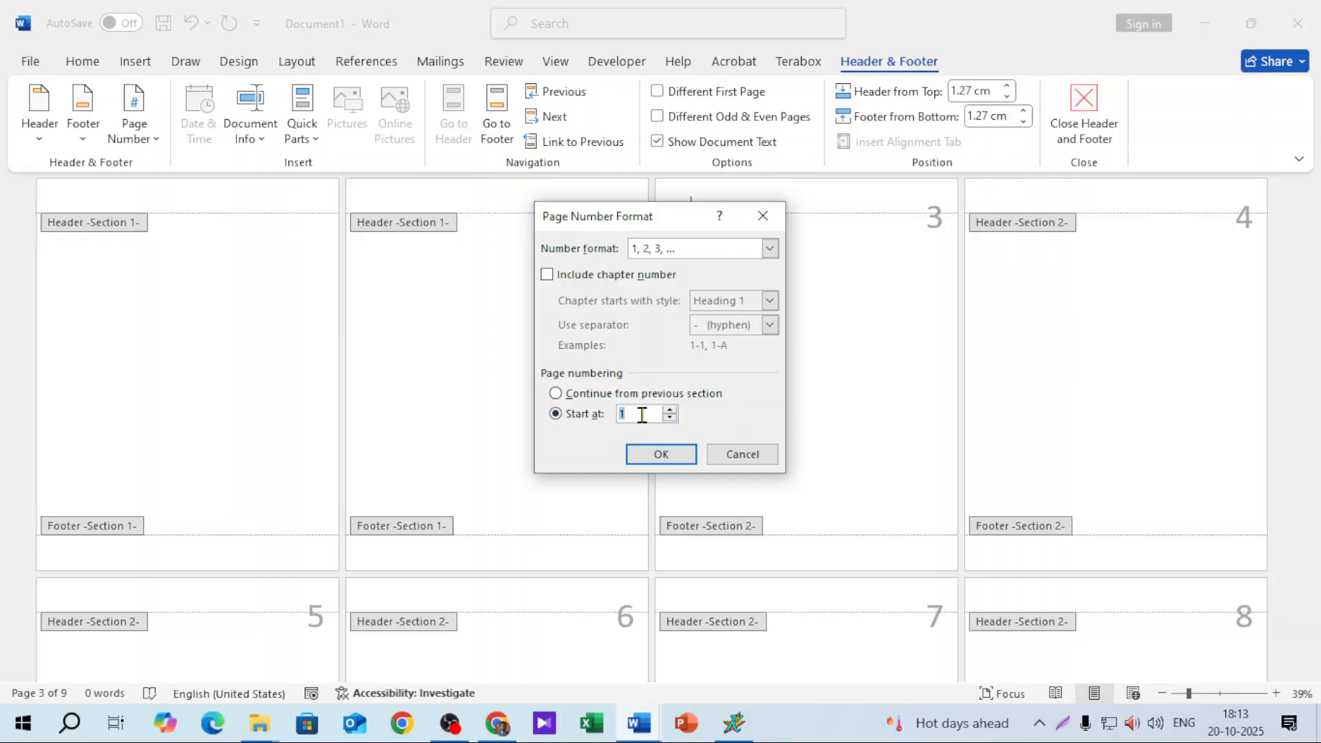
left_click(674, 456)
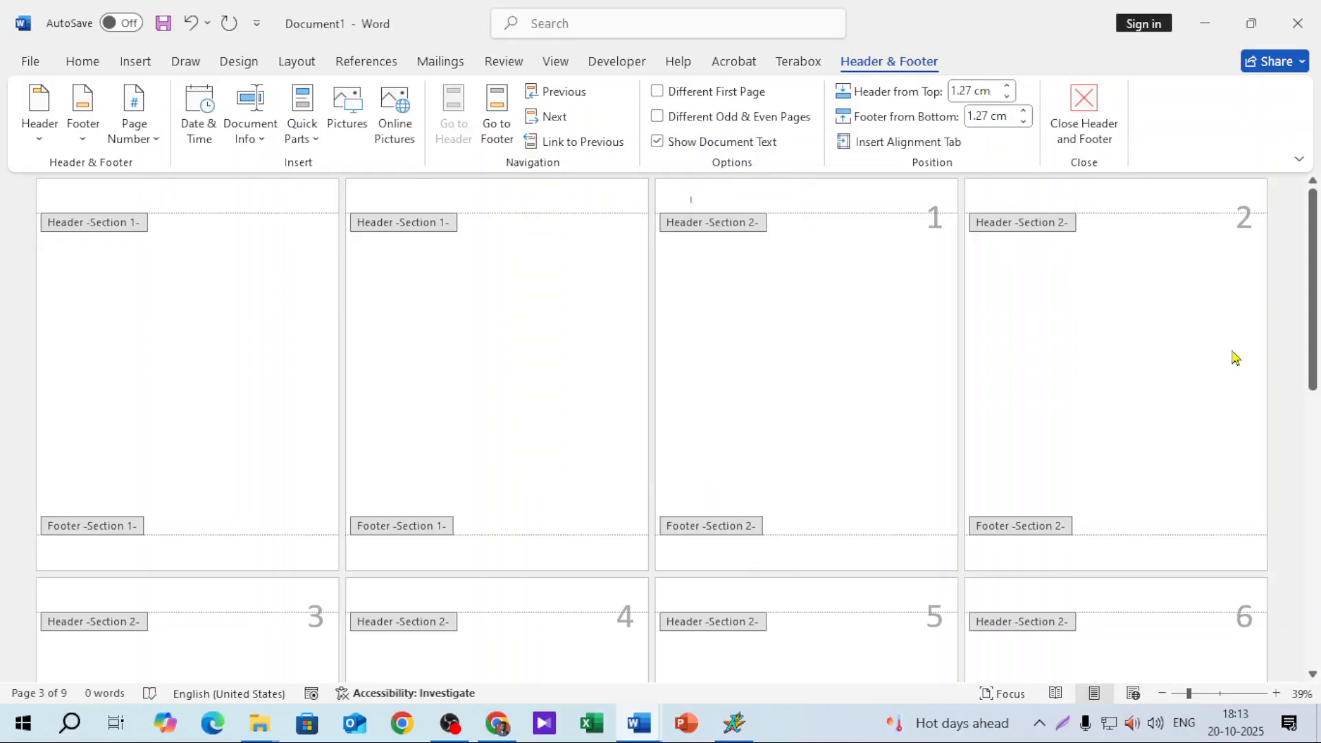
double_click(791, 397)
scroll(812, 412, "down", 5)
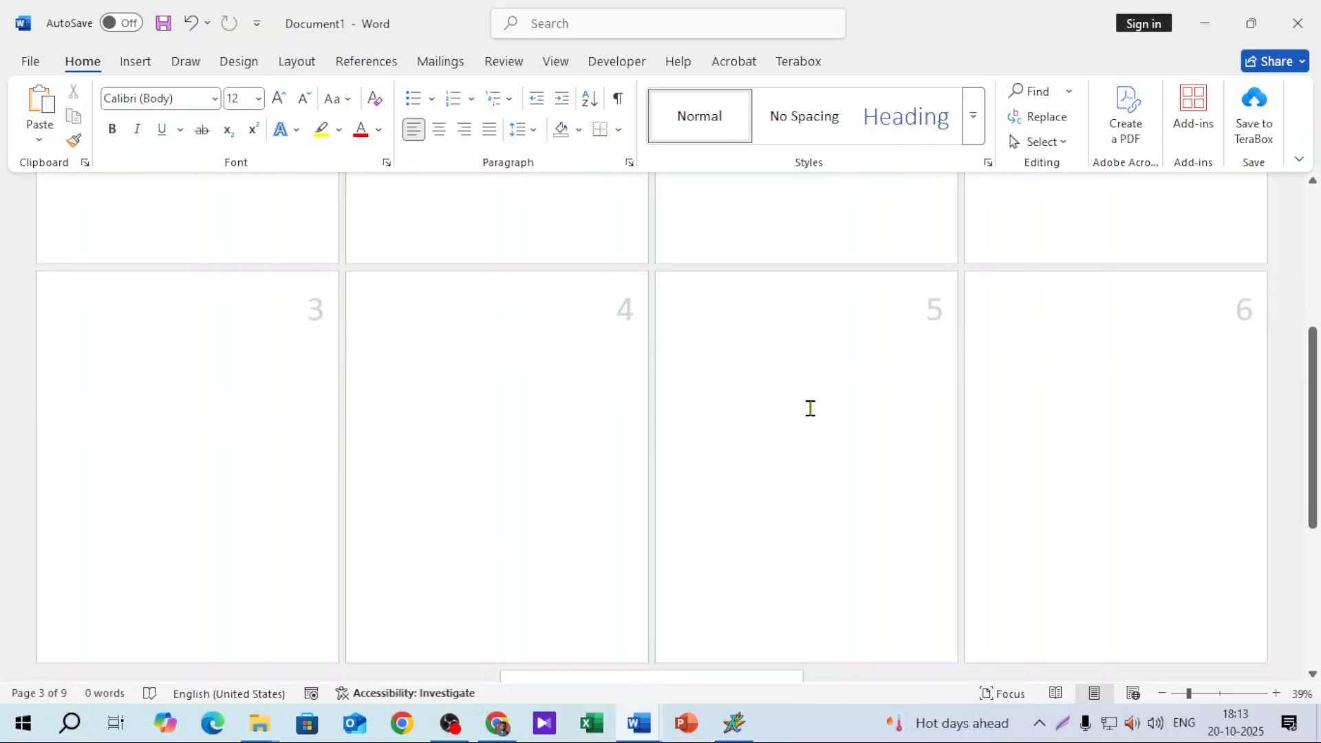
scroll(811, 408, "down", 2)
scroll(810, 408, "up", 4)
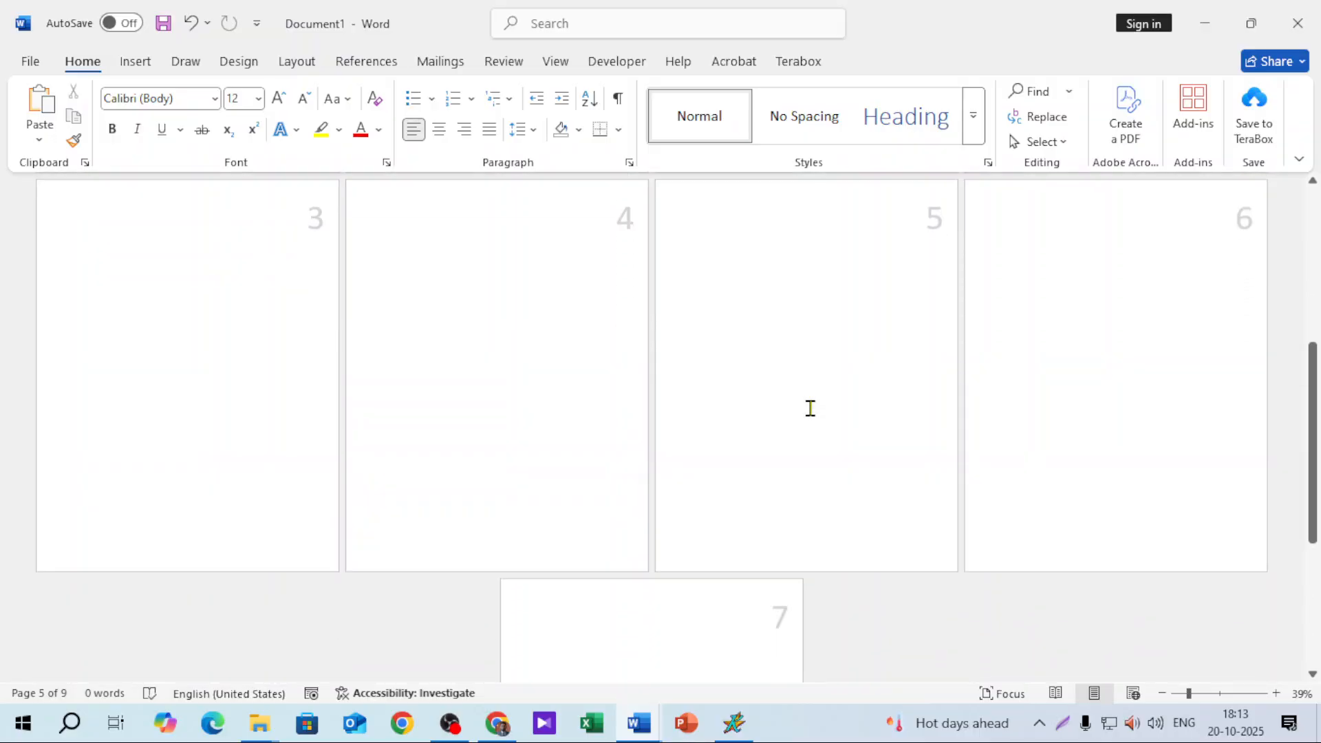
scroll(810, 408, "up", 4)
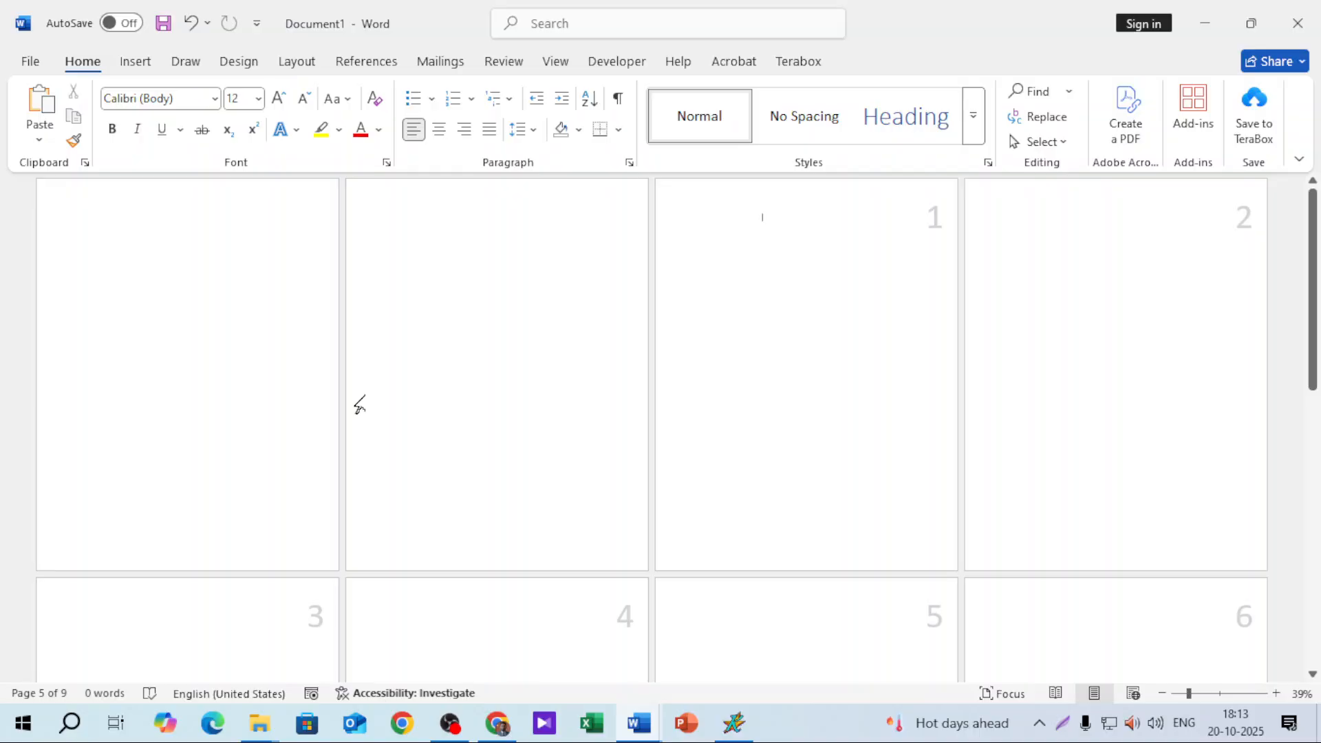
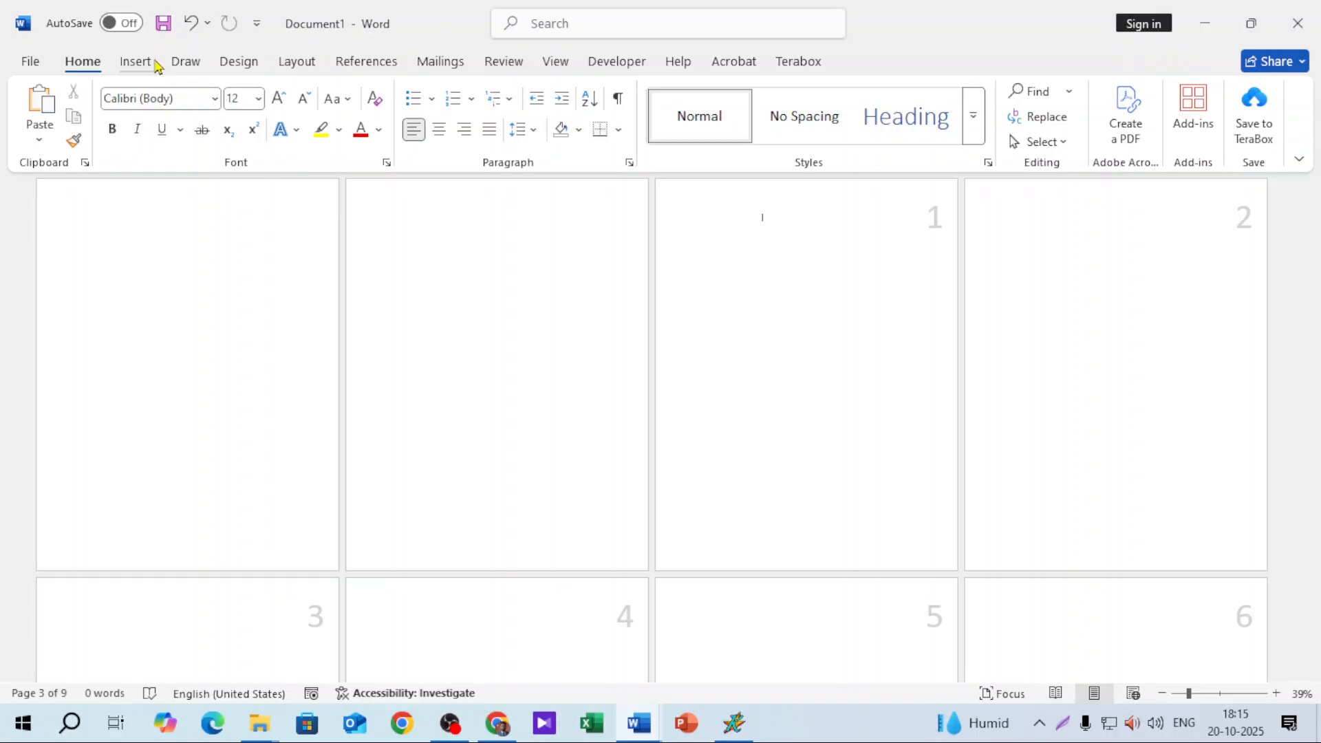
Switch to the File Explorer window and open the Downloads folder.
left_click(252, 729)
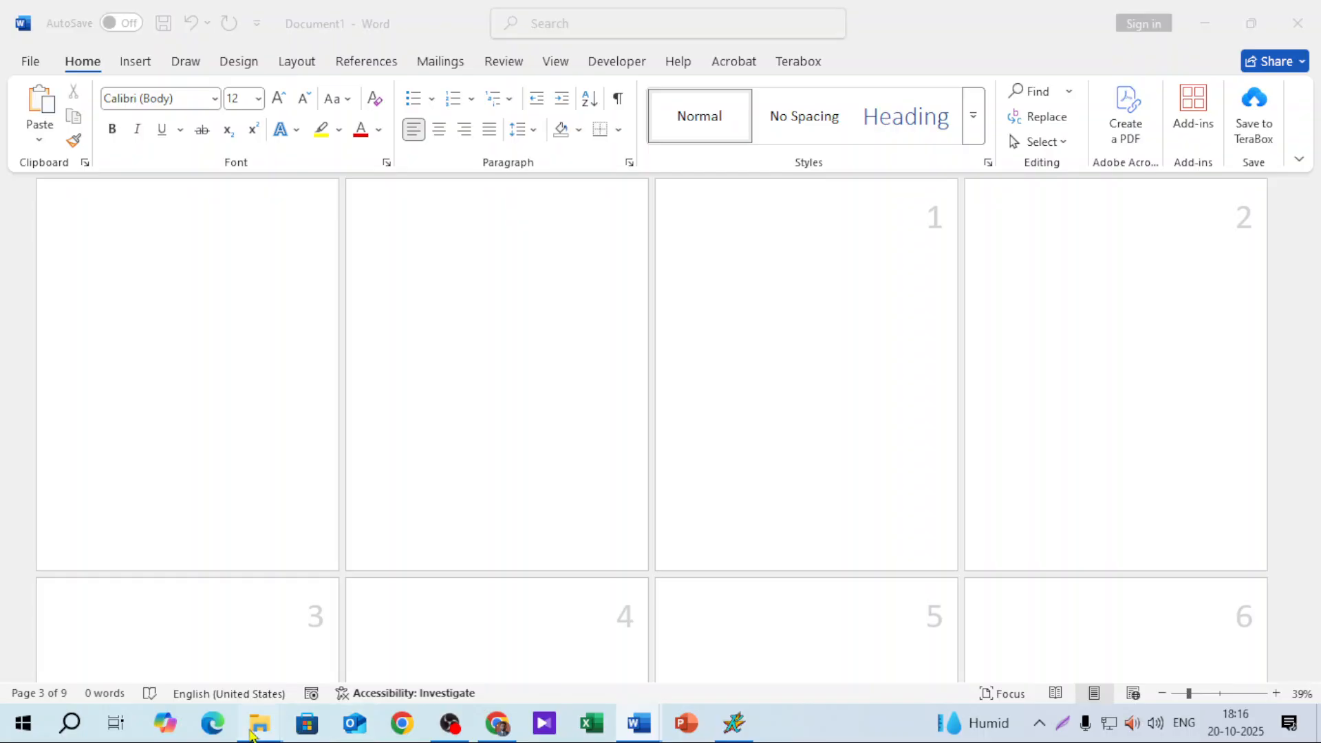
left_click(130, 670)
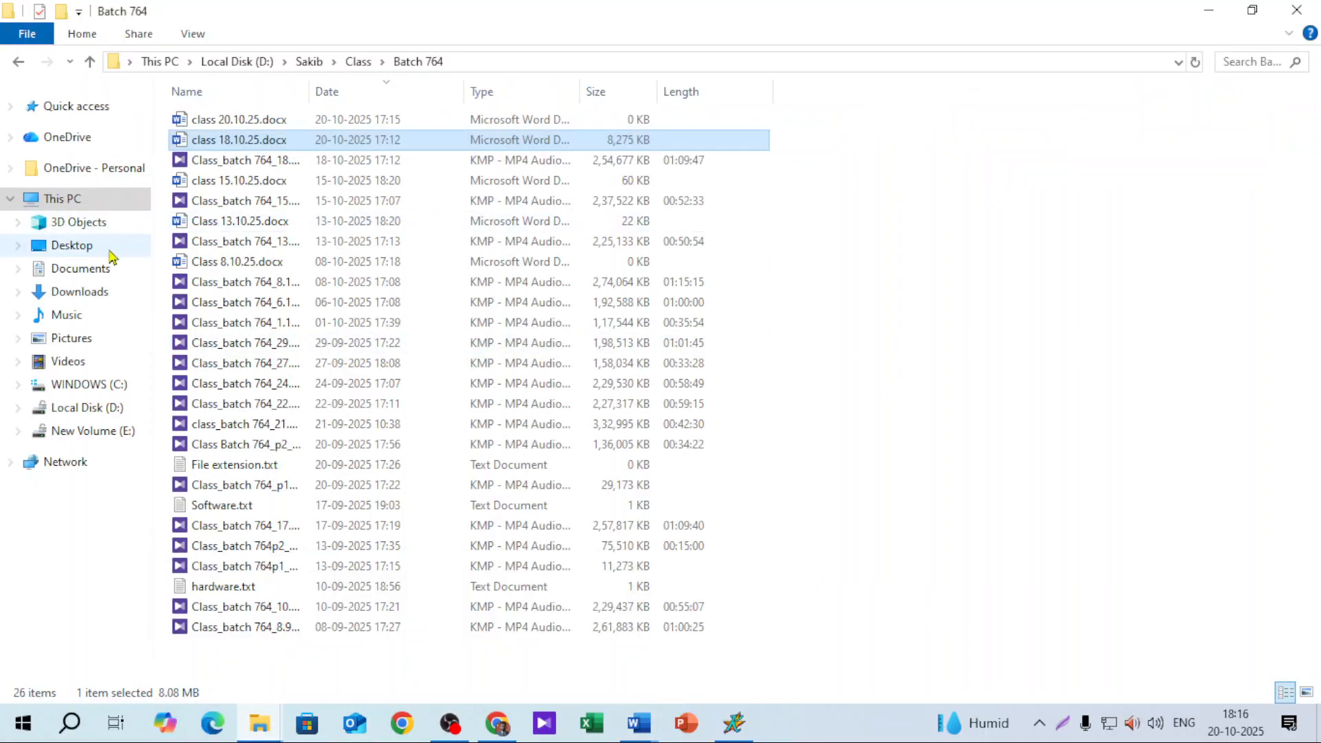
left_click(90, 291)
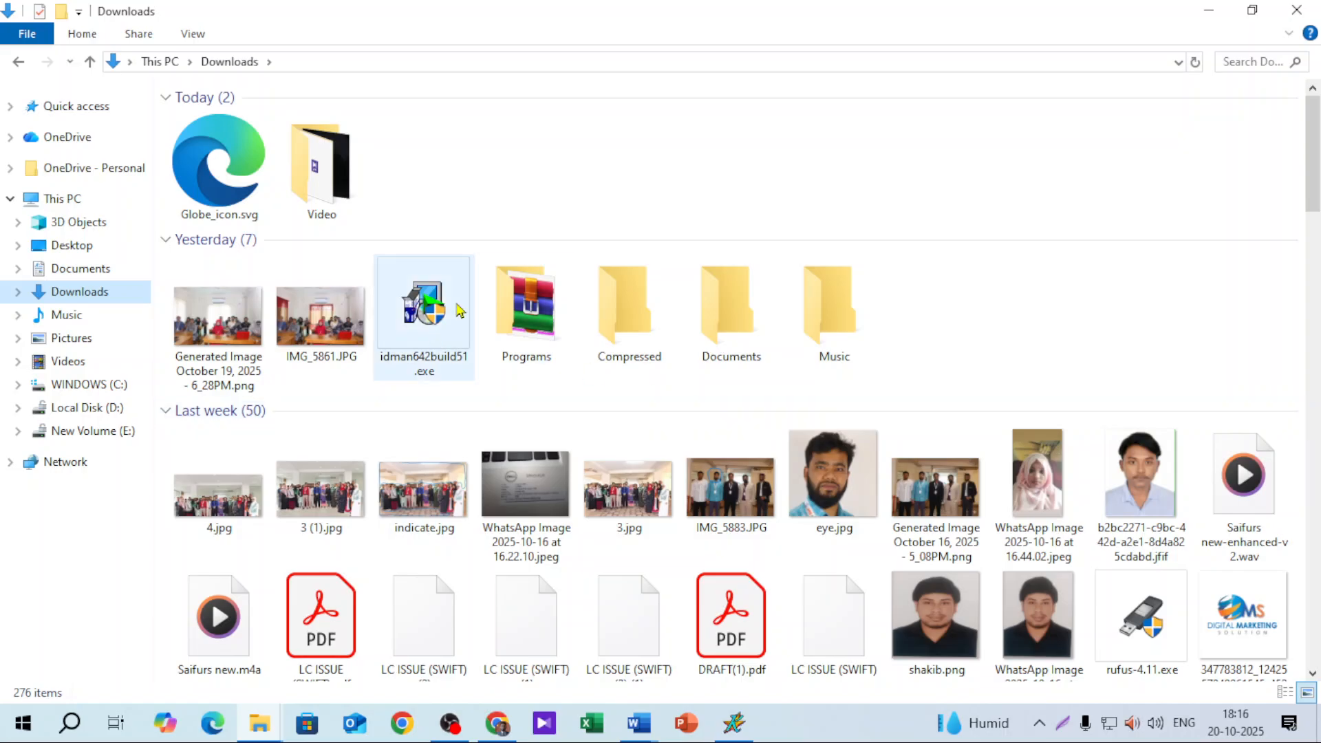
Find the photographed admission form image among the downloaded files and open it in a maximized viewer.
scroll(459, 311, "down", 3)
scroll(459, 312, "down", 5)
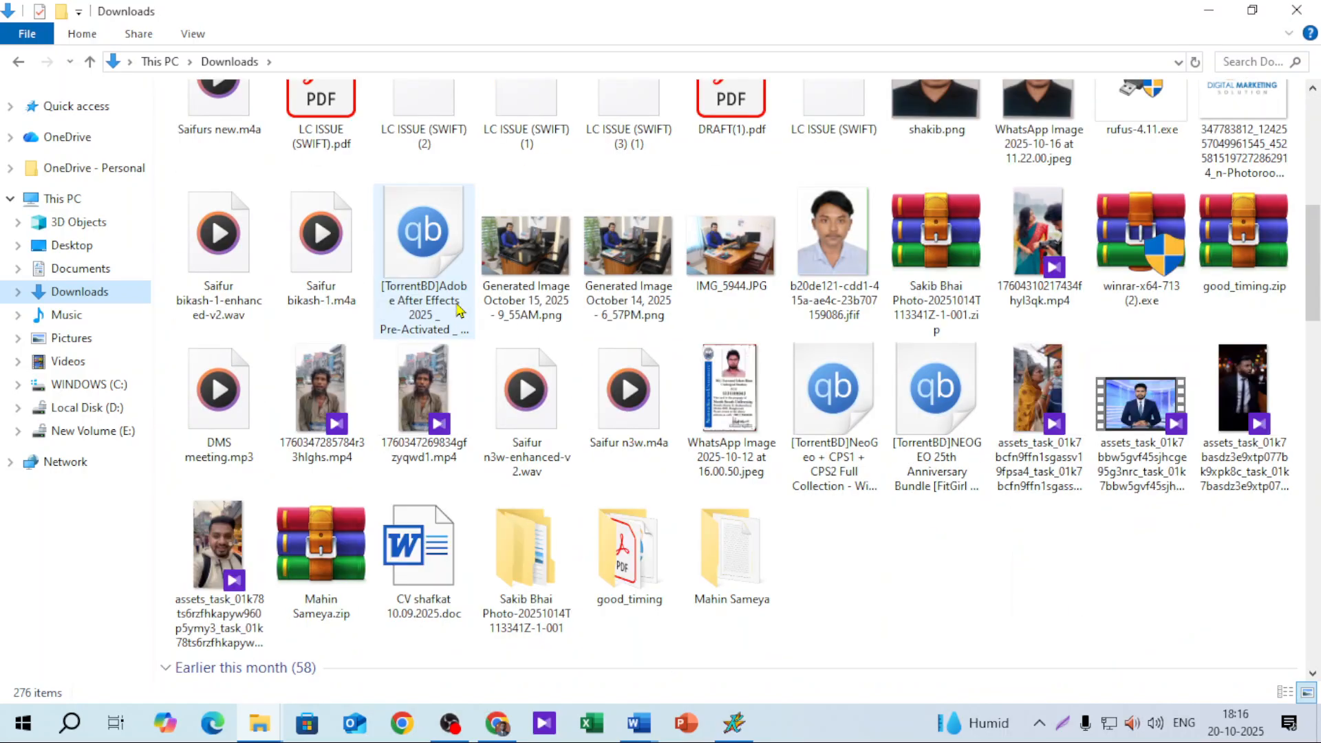
scroll(596, 371, "down", 5)
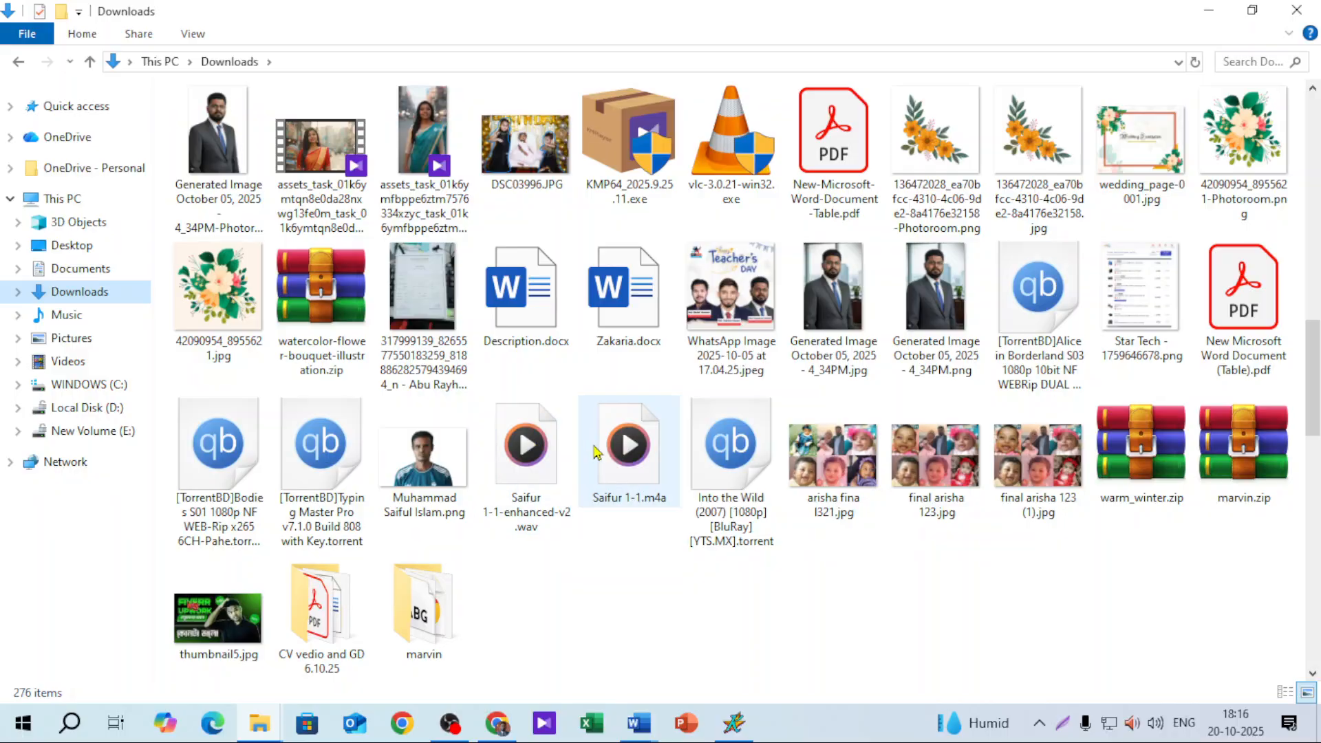
scroll(596, 454, "up", 3)
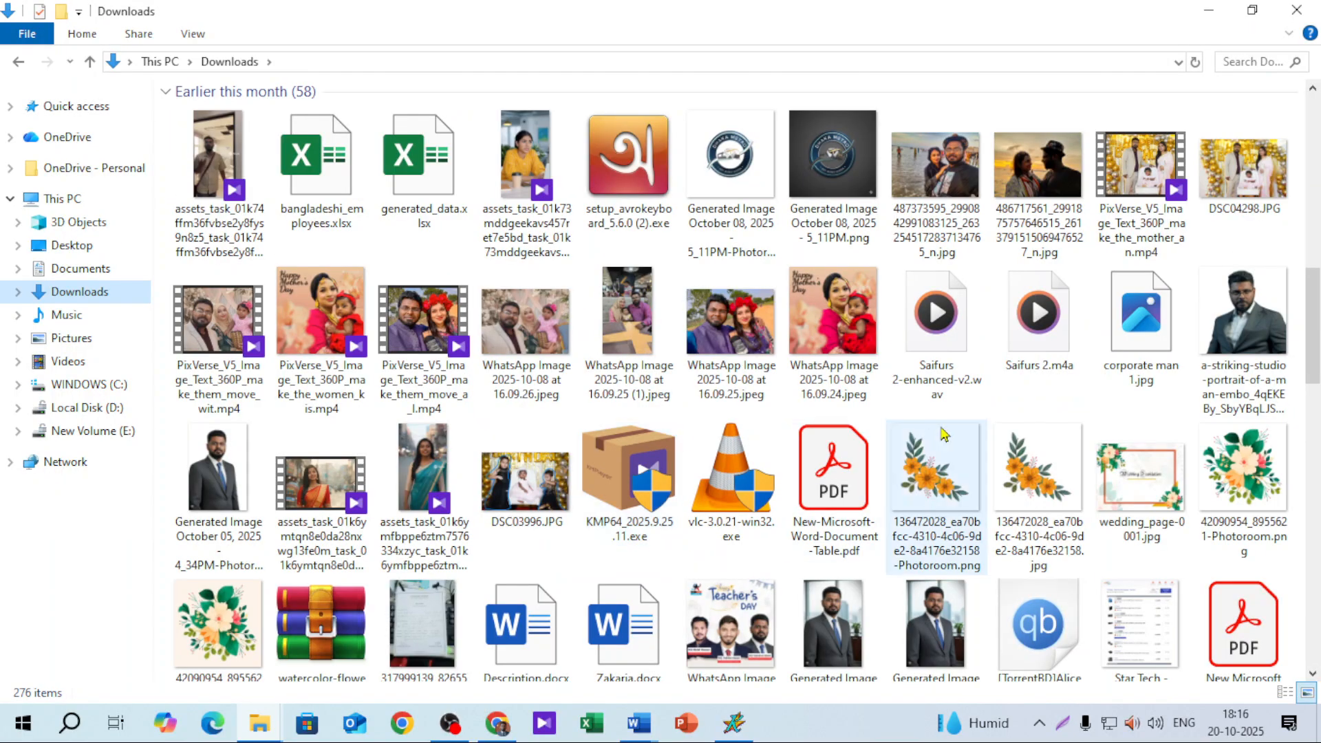
left_click_drag(1313, 322, 1315, 530)
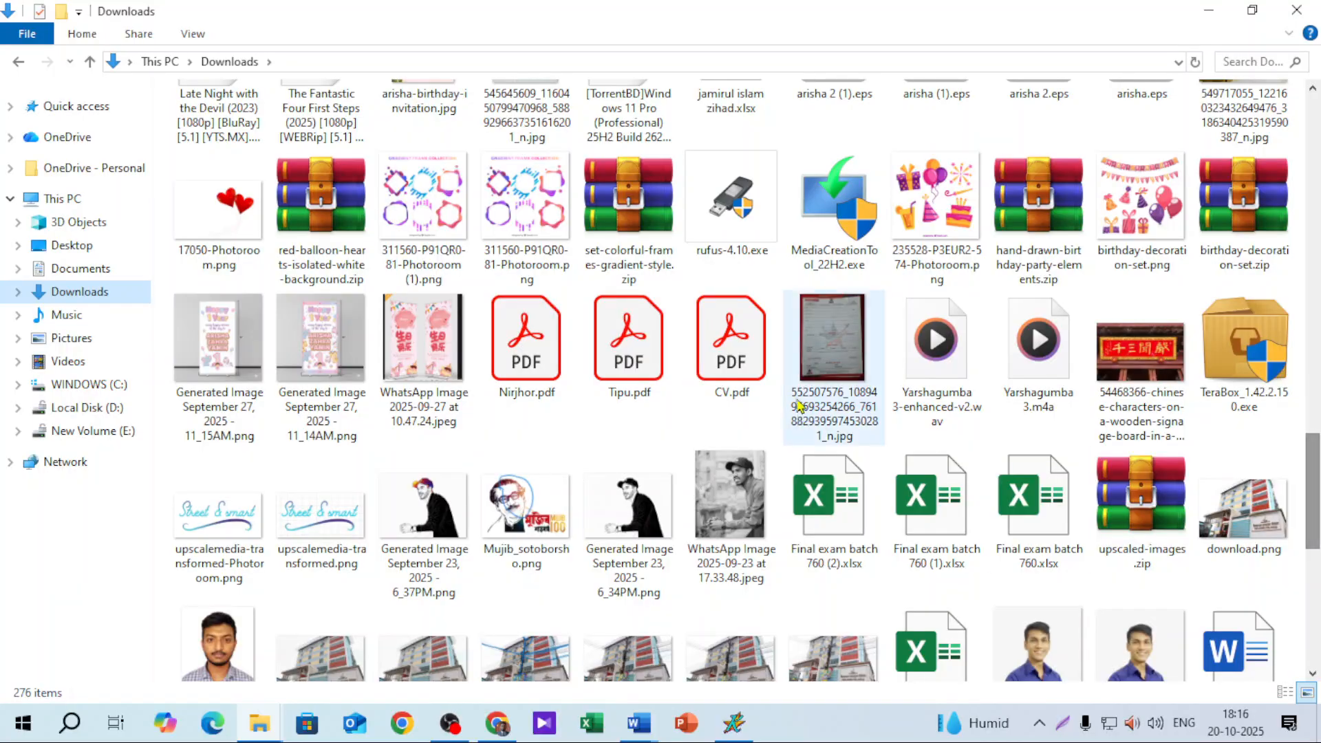
left_click(847, 351)
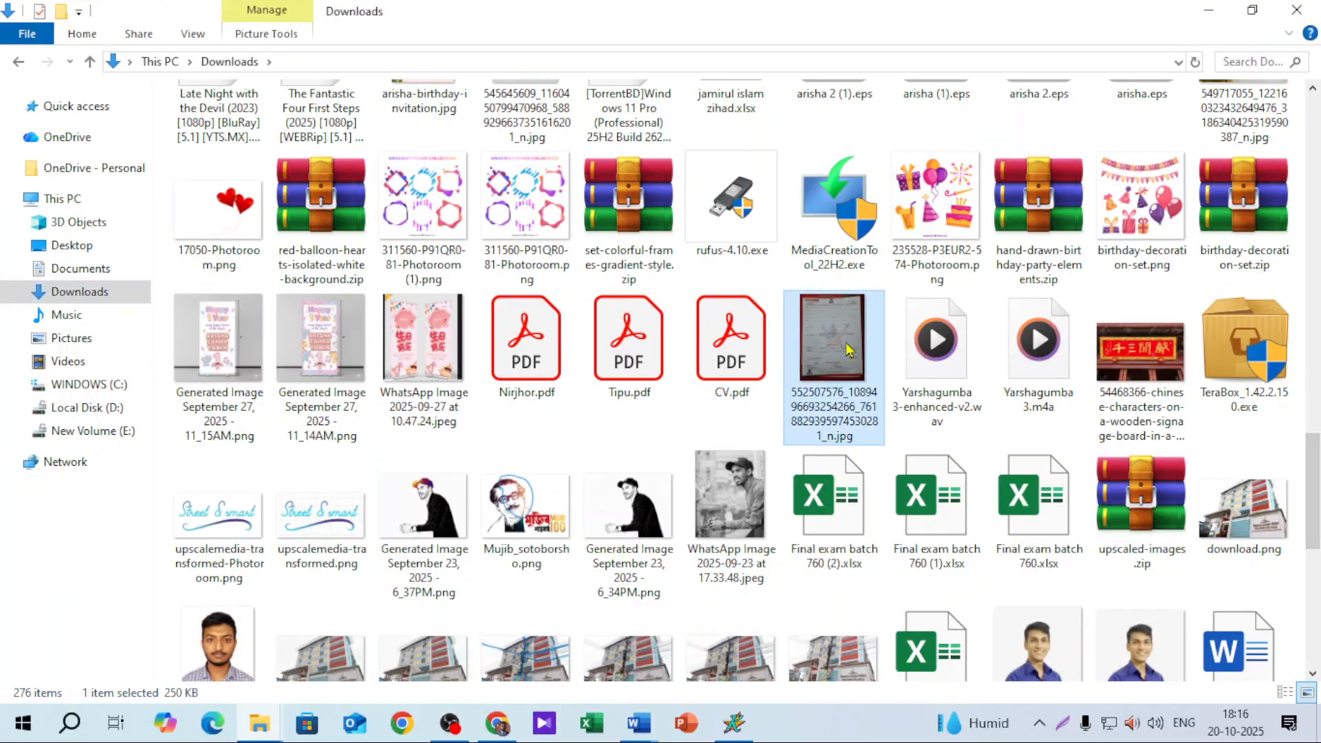
double_click(848, 351)
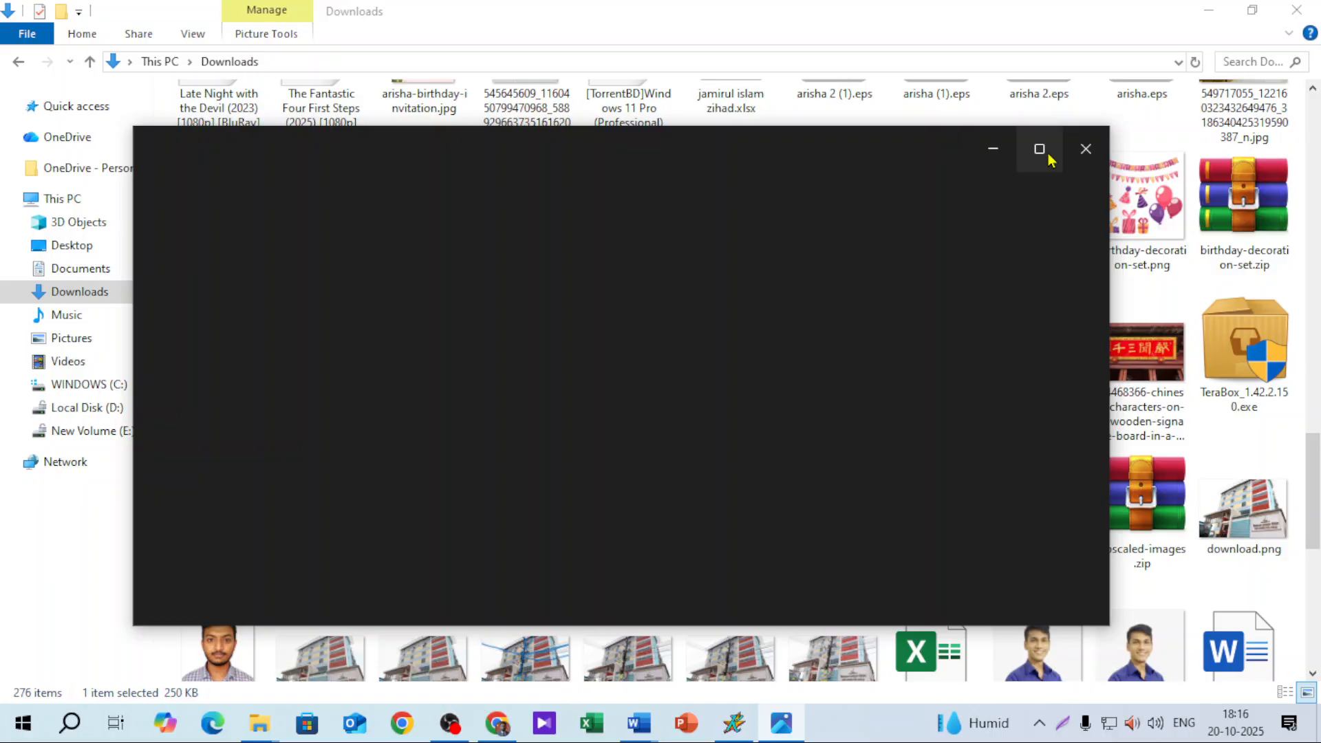
left_click(1047, 158)
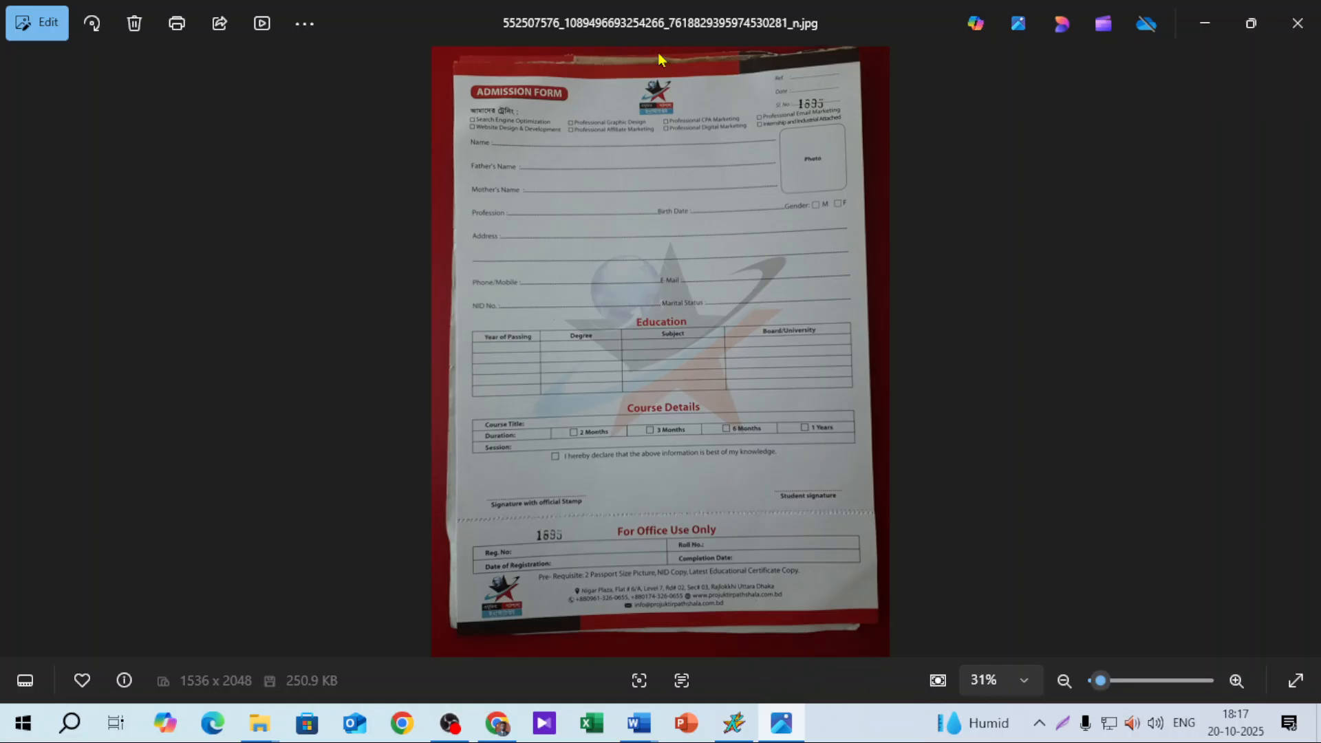
Switch to the class 20.10.25.docx document in Word and save it.
mouse_move(639, 723)
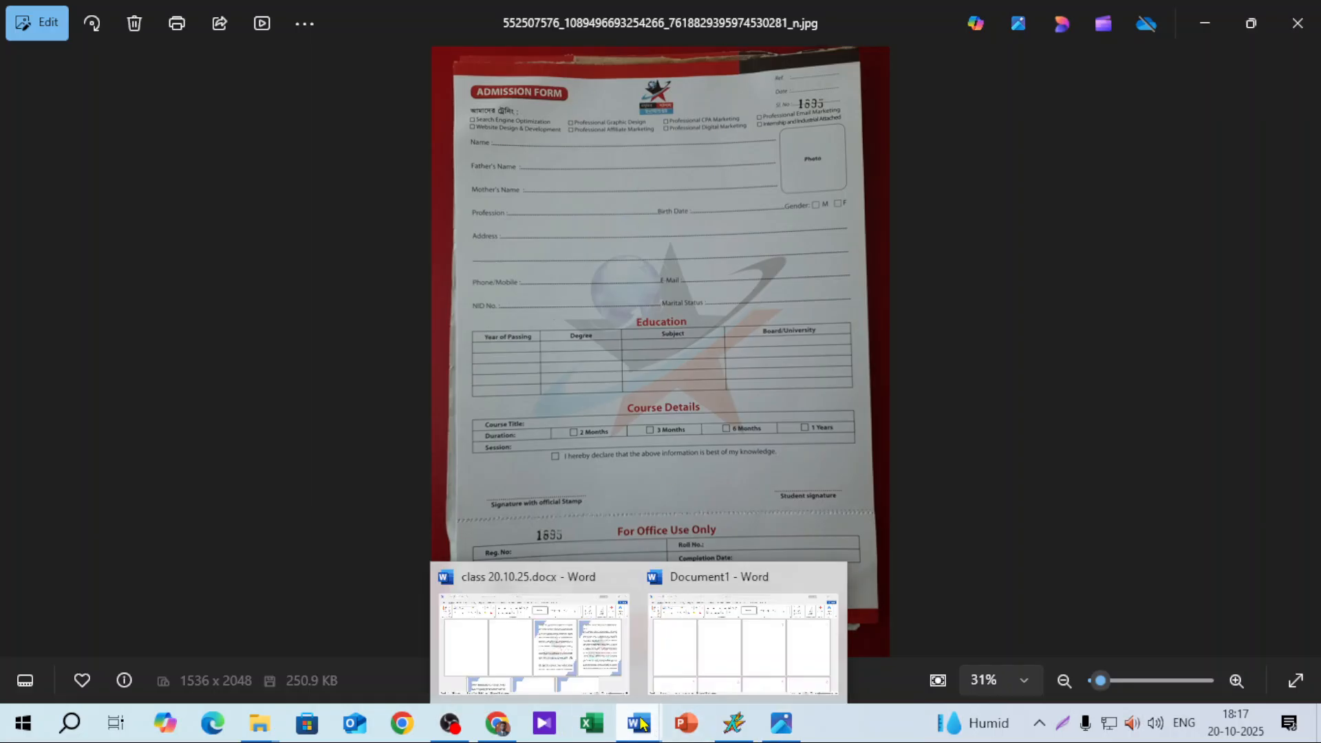
left_click(550, 627)
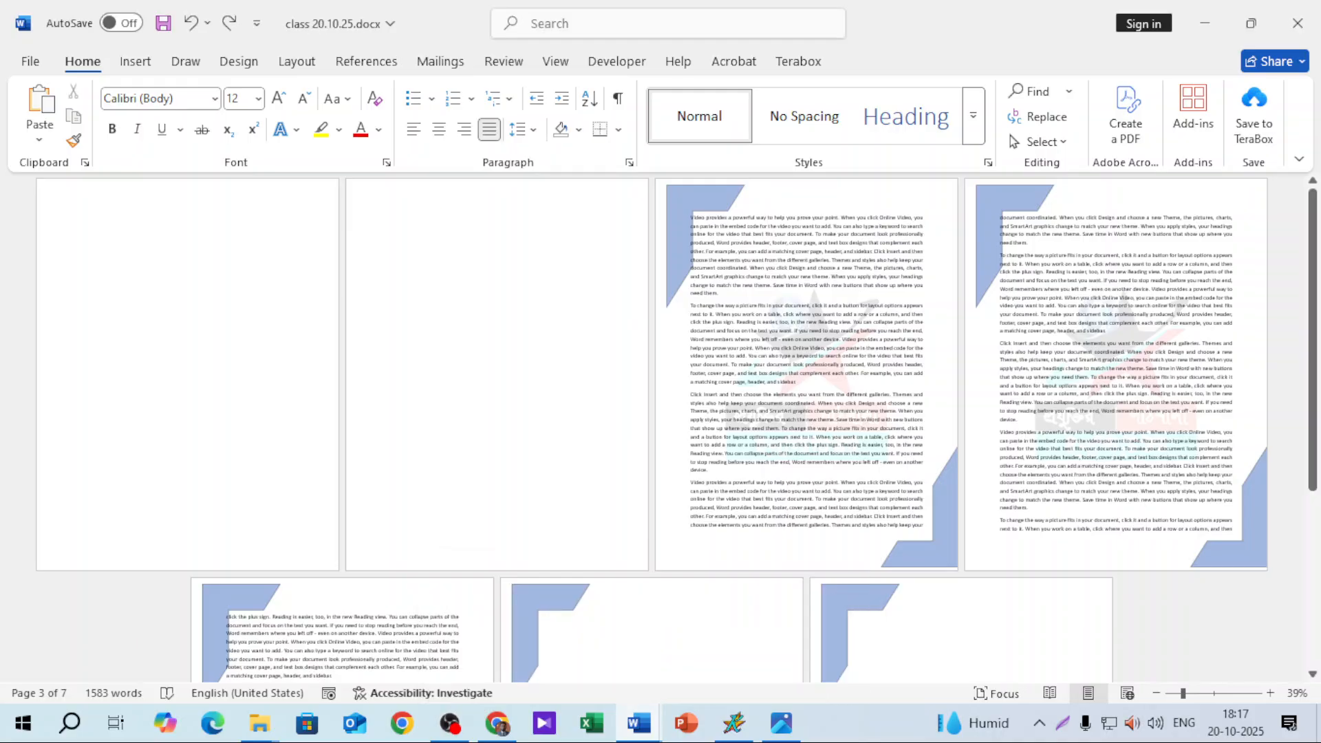
left_click(163, 23)
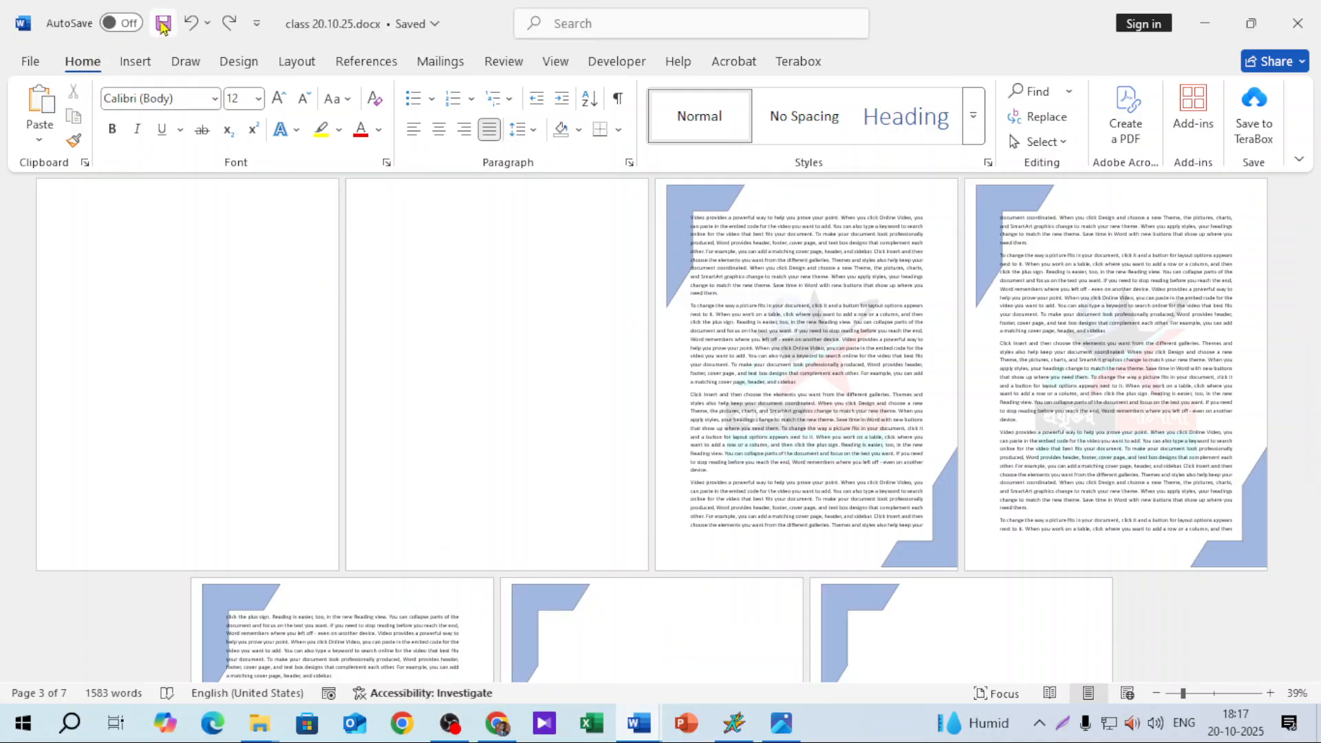
Create a new blank document and set its paper size to Tabloid, 27.94 cm x 43.18 cm.
left_click(30, 61)
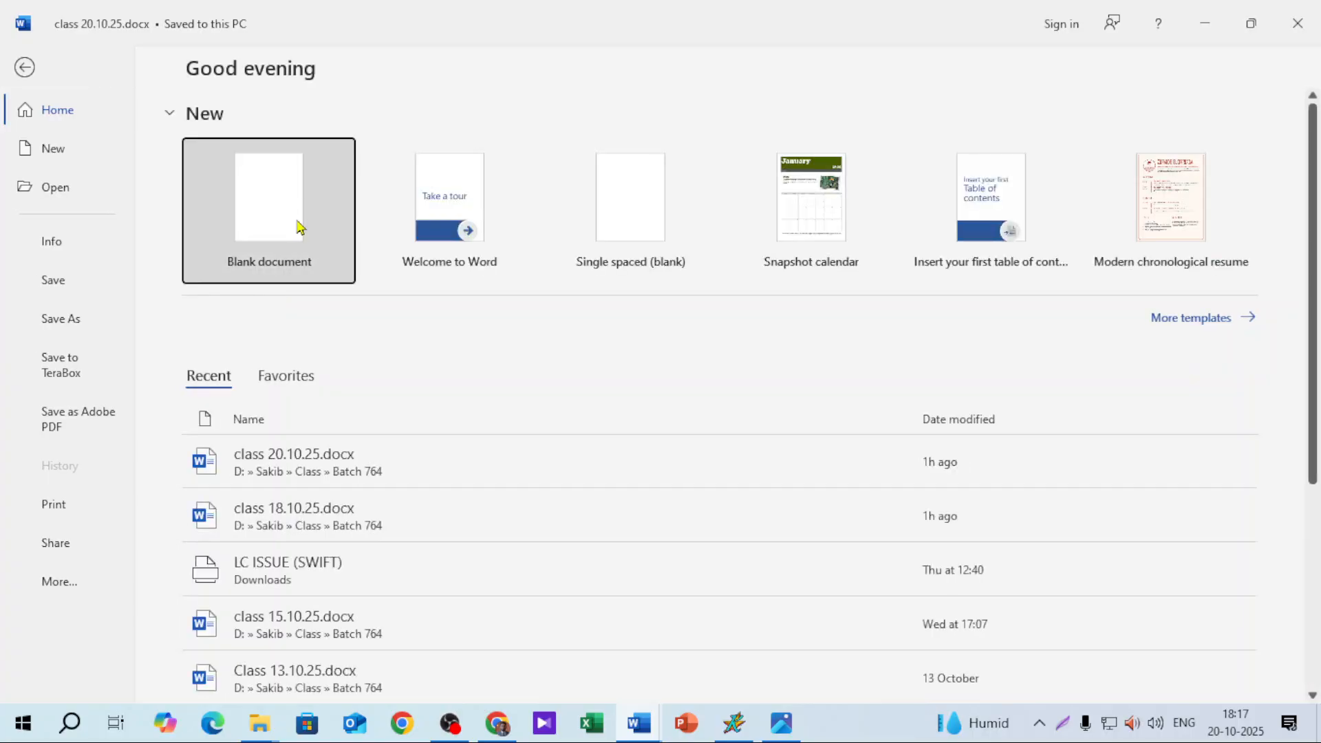
left_click(294, 220)
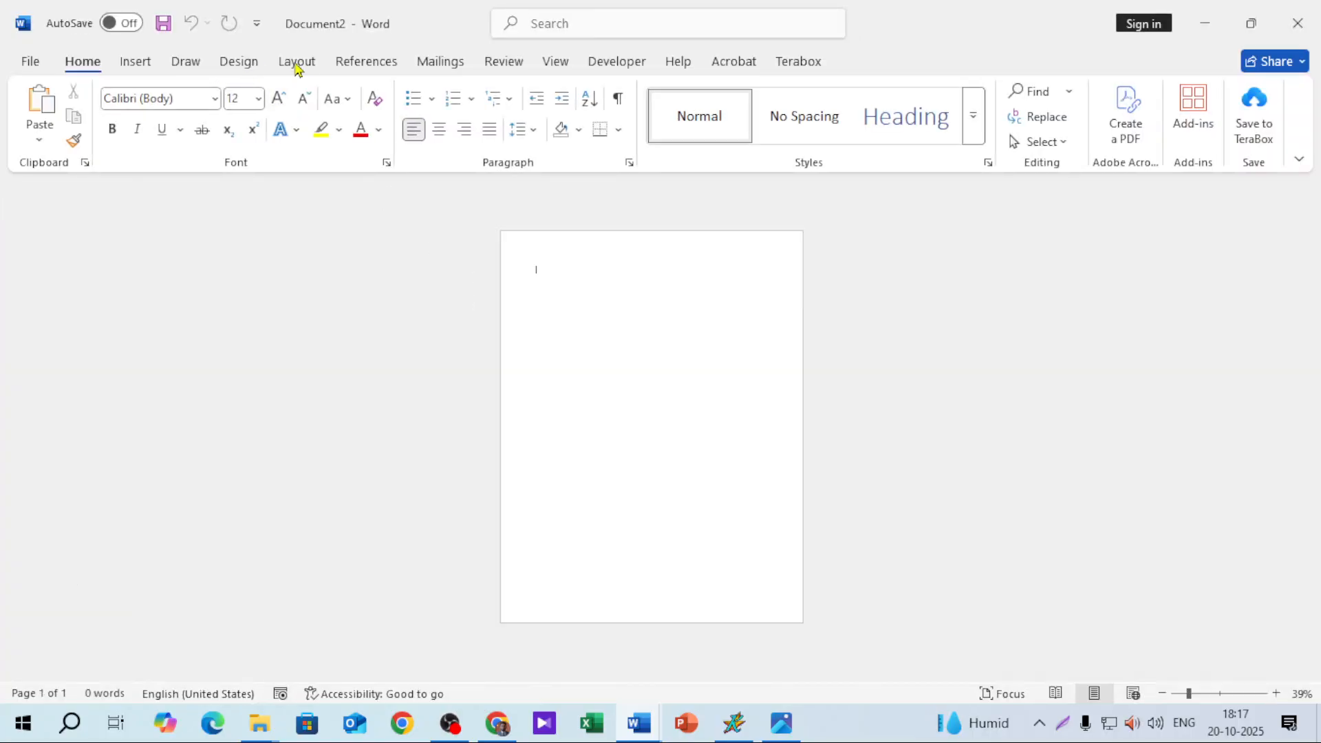
left_click(298, 63)
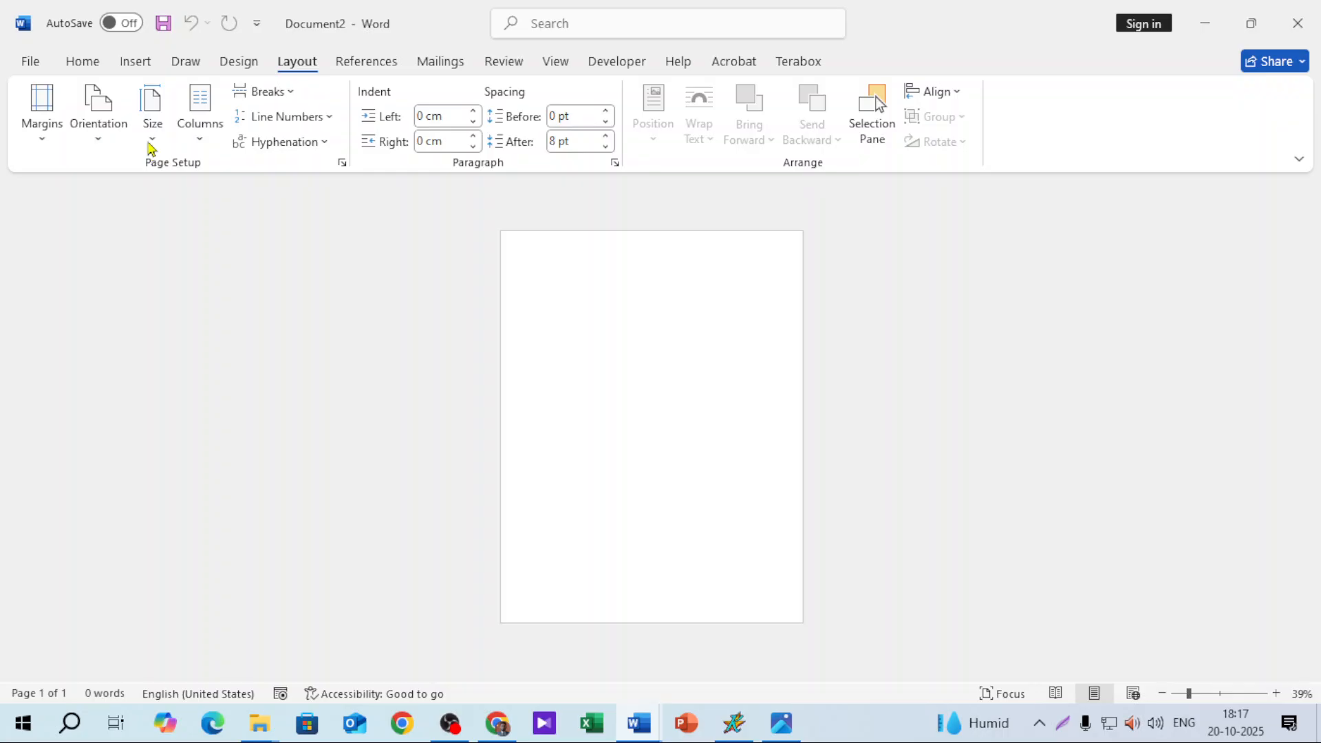
left_click(151, 144)
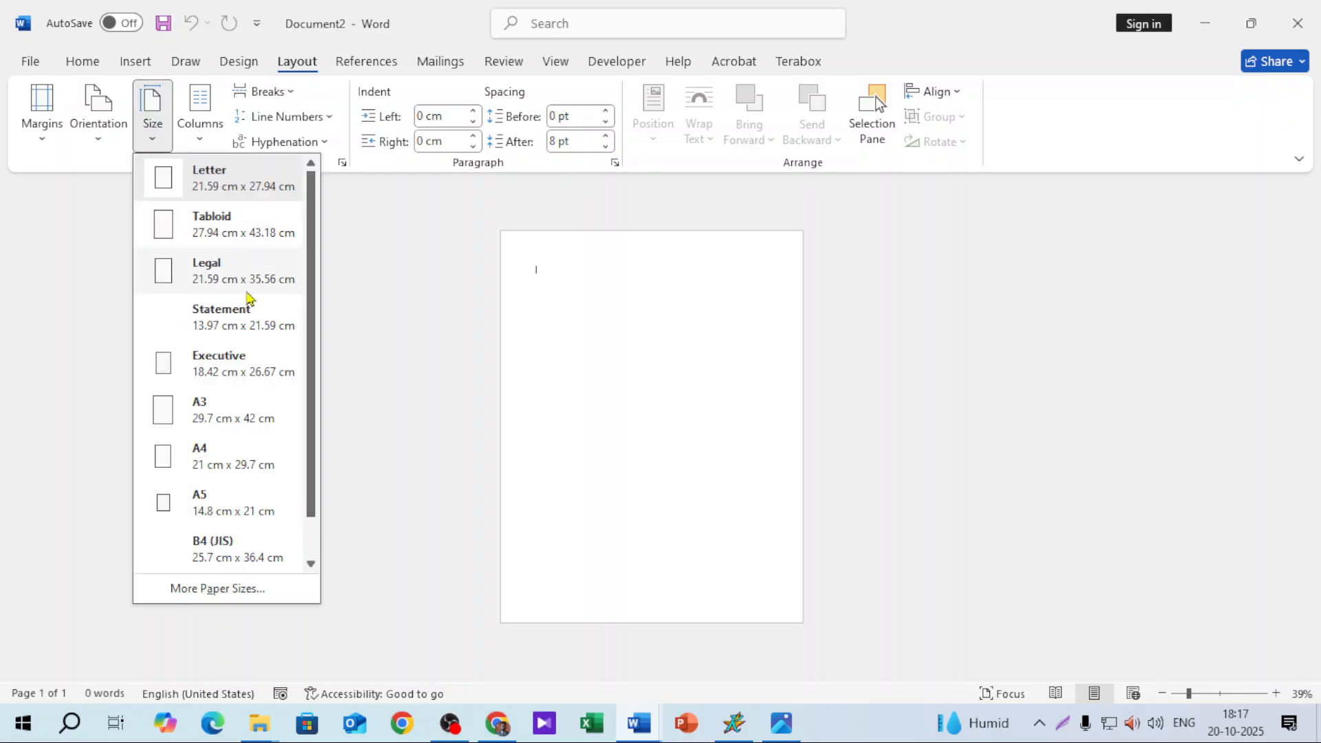
left_click(229, 242)
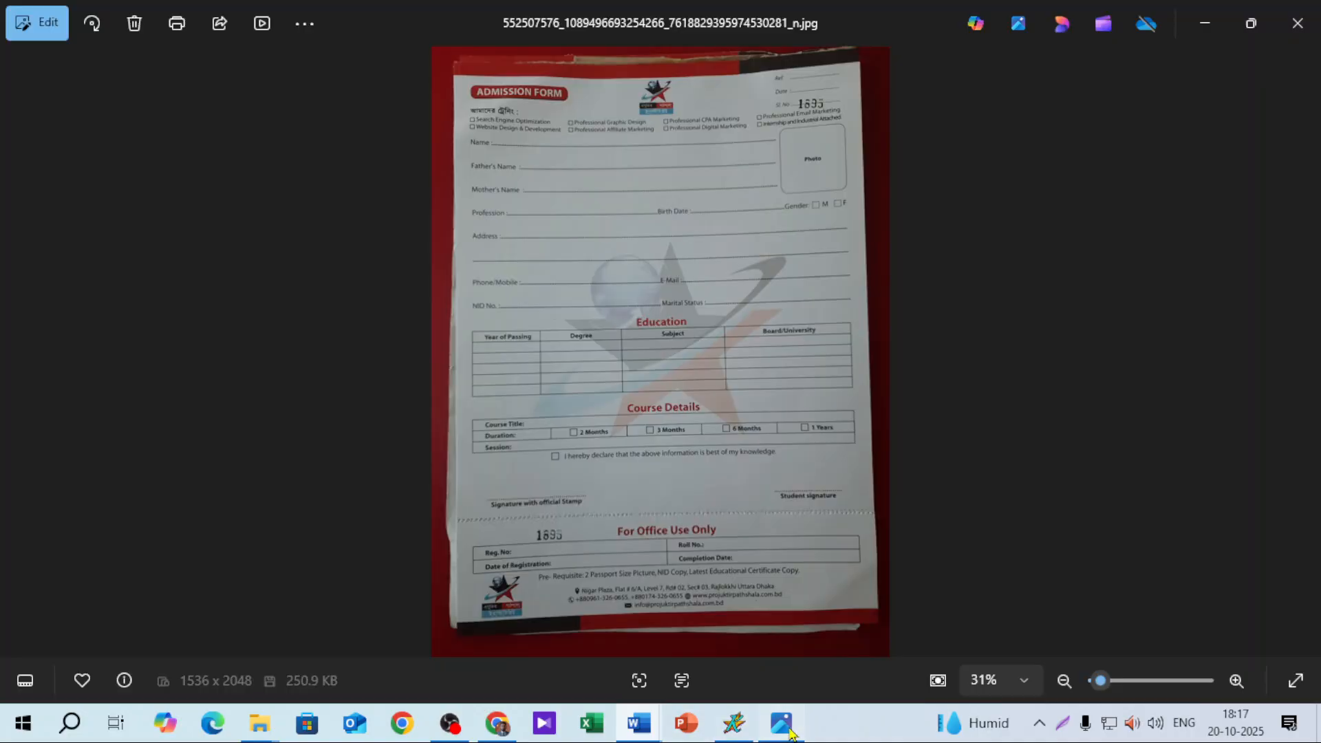
Switch to the image viewer and examine the upper part of the admission form, from its heading to the address fields.
left_click(781, 723)
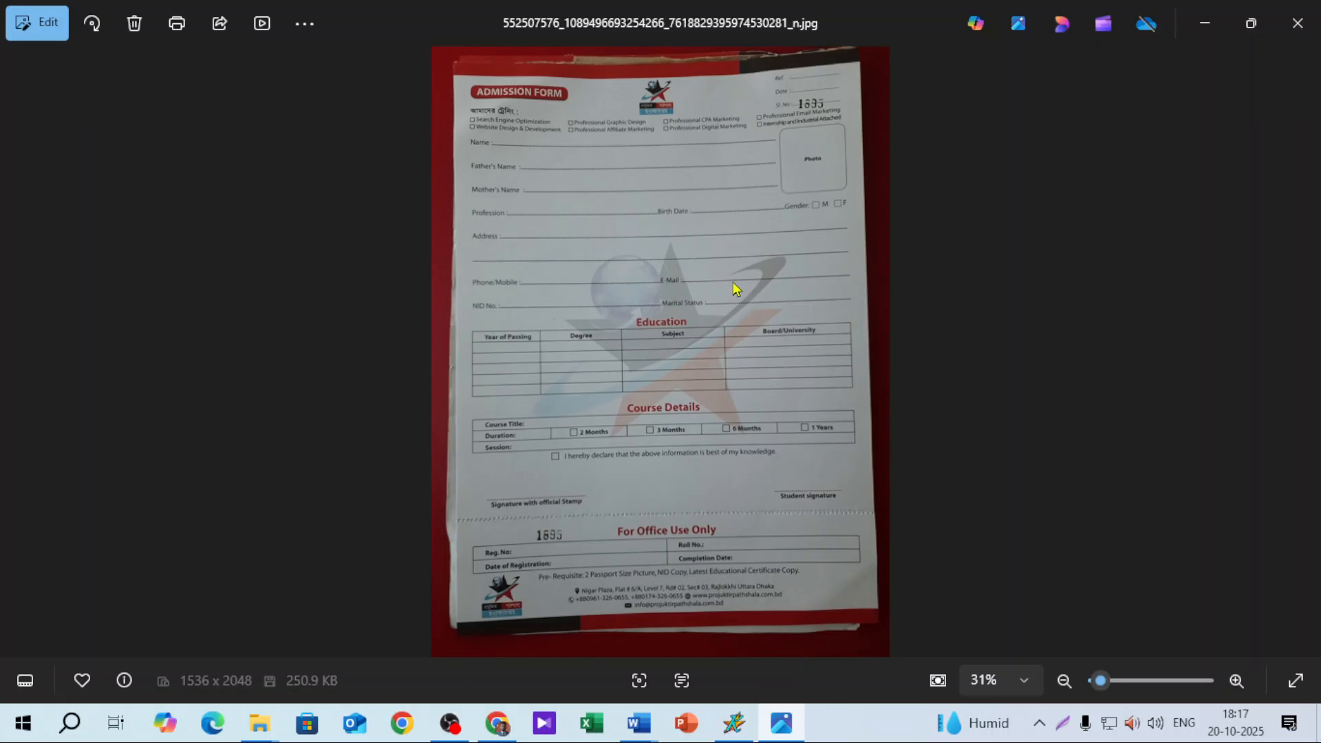
scroll(735, 287, "up", 2)
scroll(735, 287, "up", 1)
left_click_drag(731, 254, 637, 404)
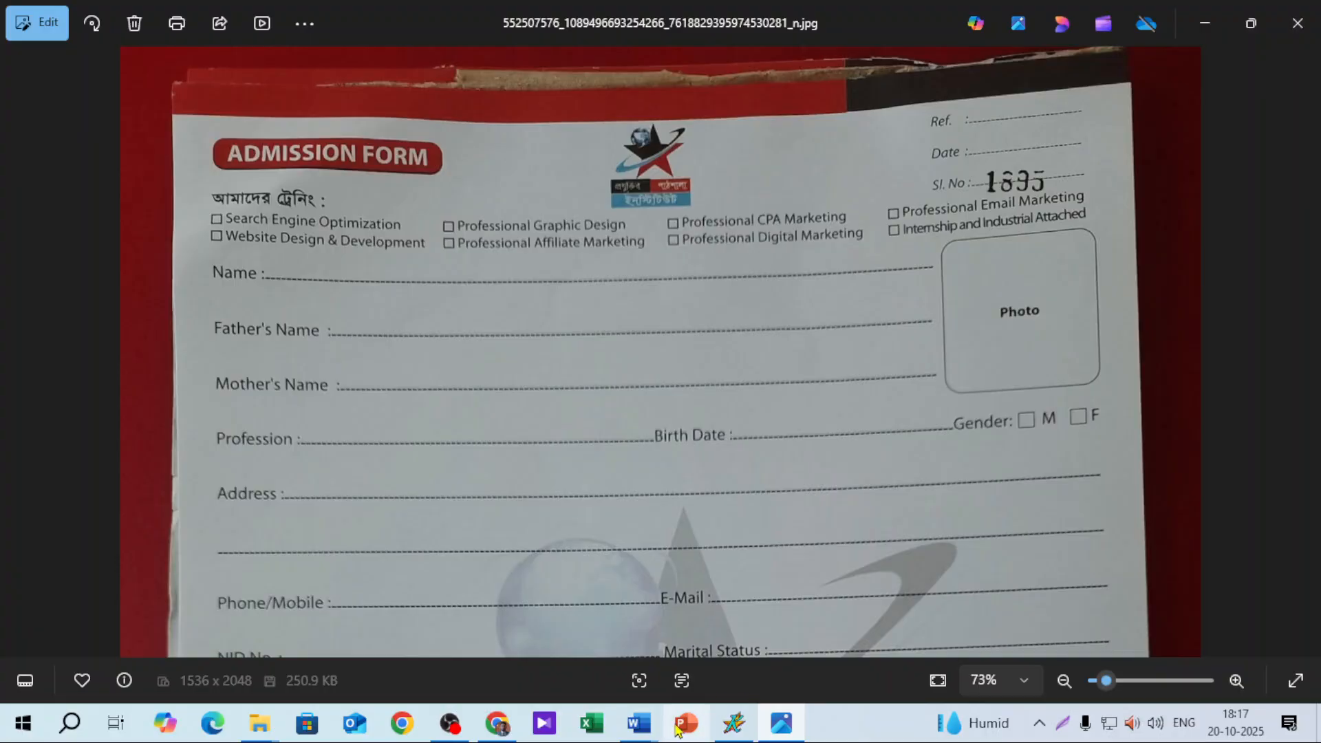
Return to the new Word document and write "Name:" followed by a long dotted line, ending with a new paragraph.
mouse_move(639, 722)
left_click(800, 638)
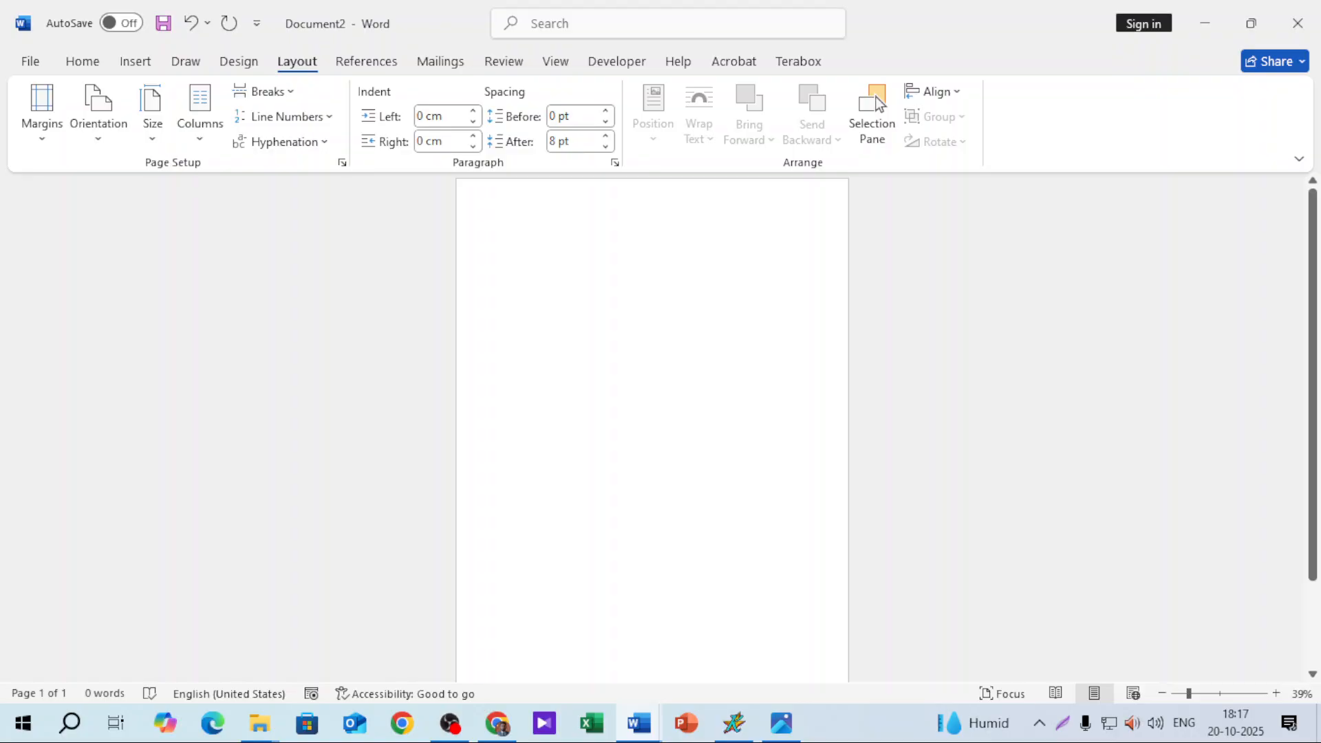
left_click(1232, 693)
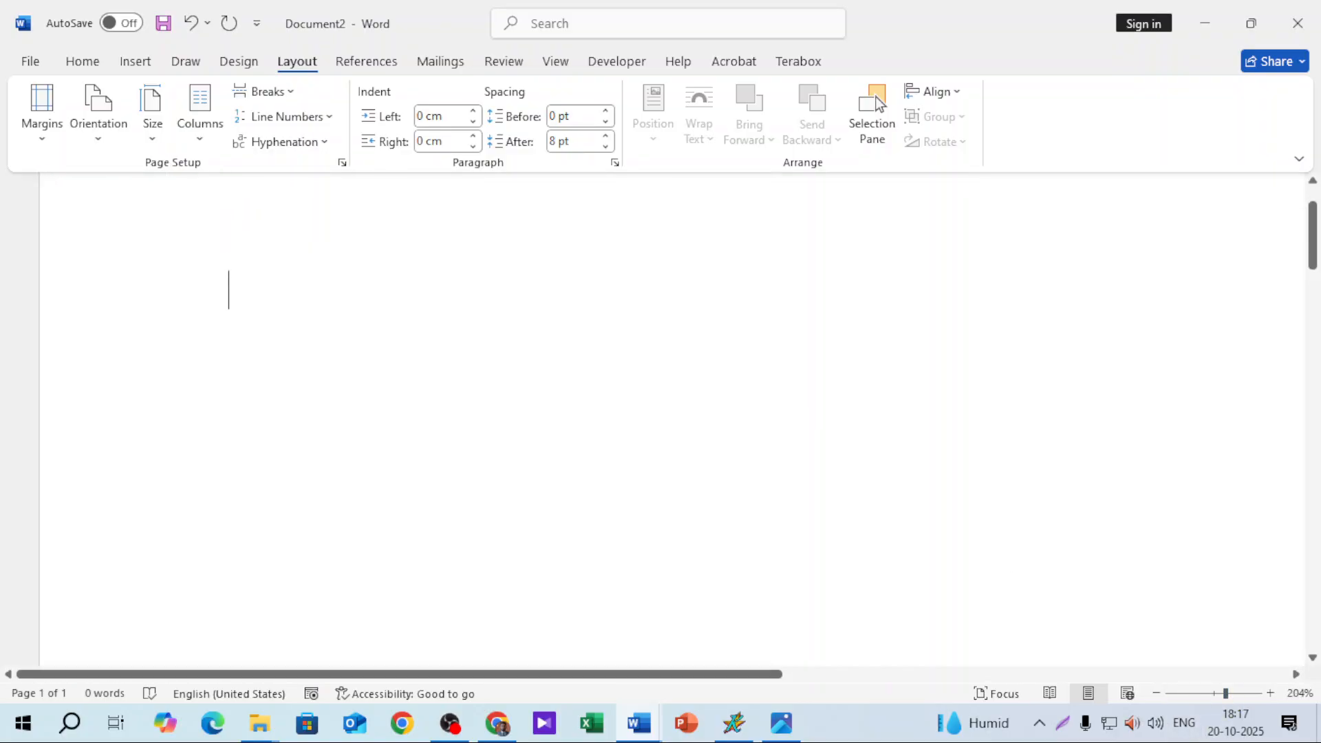
type("Name")
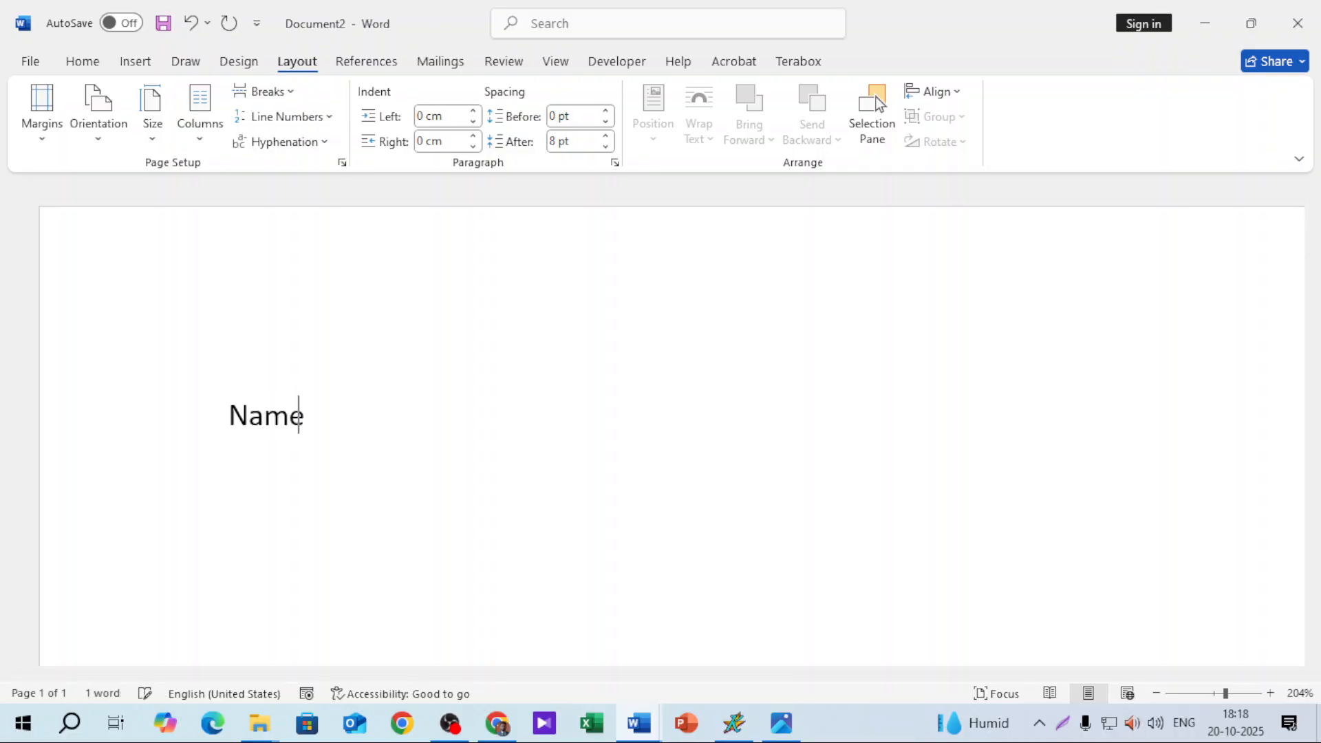
type(":.....")
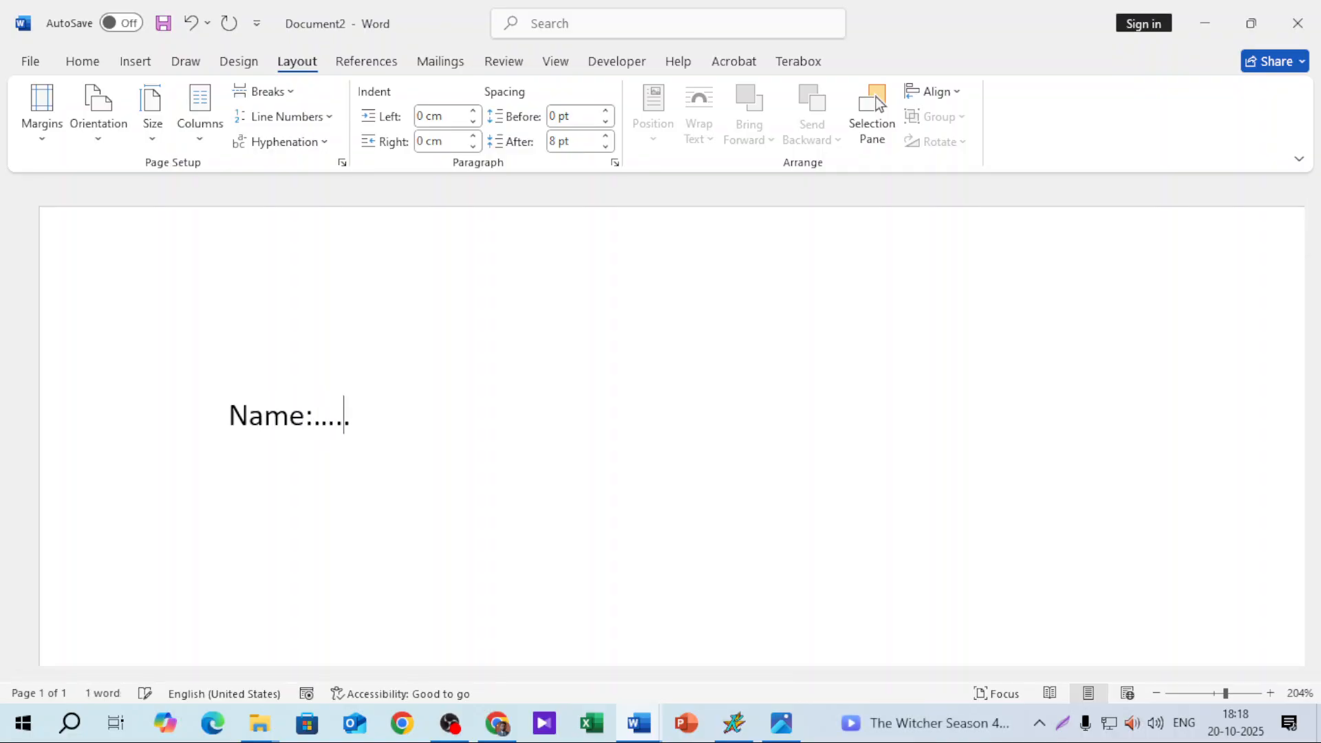
type("..............................................................................................................")
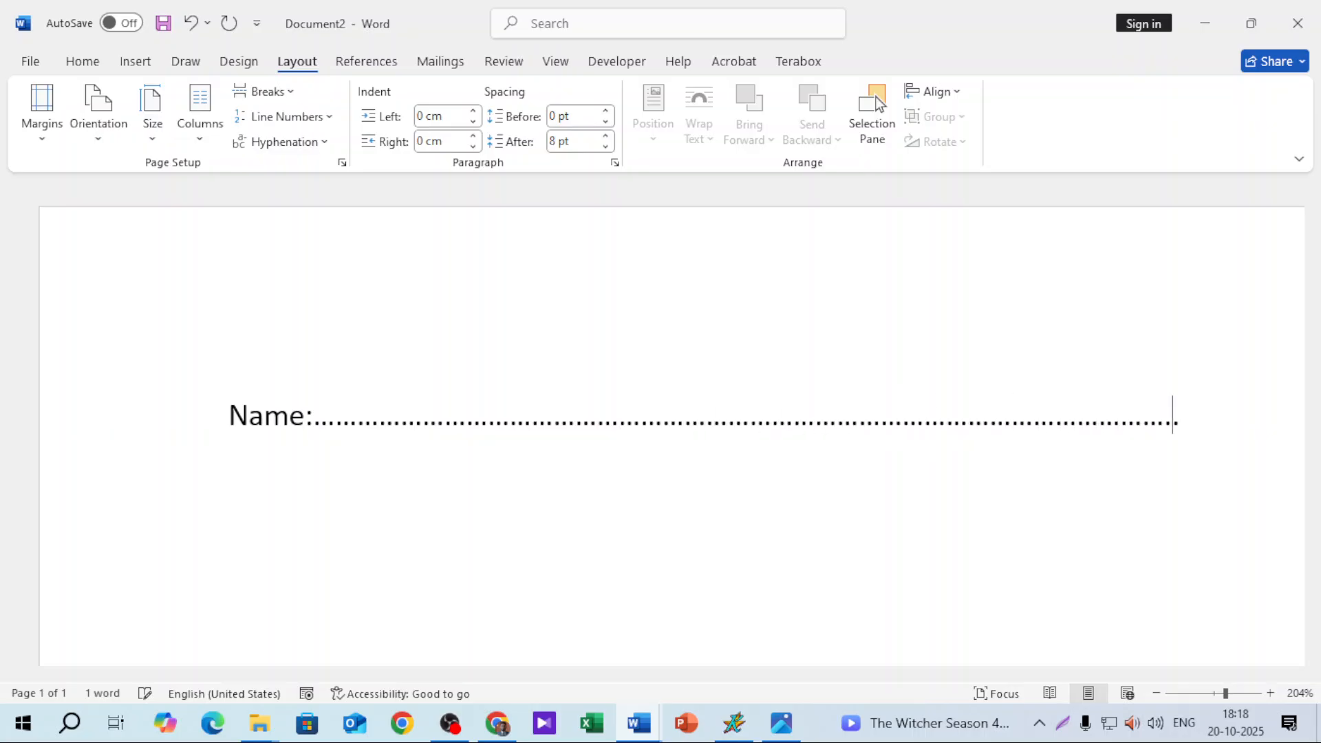
type("......")
left_click(1211, 693)
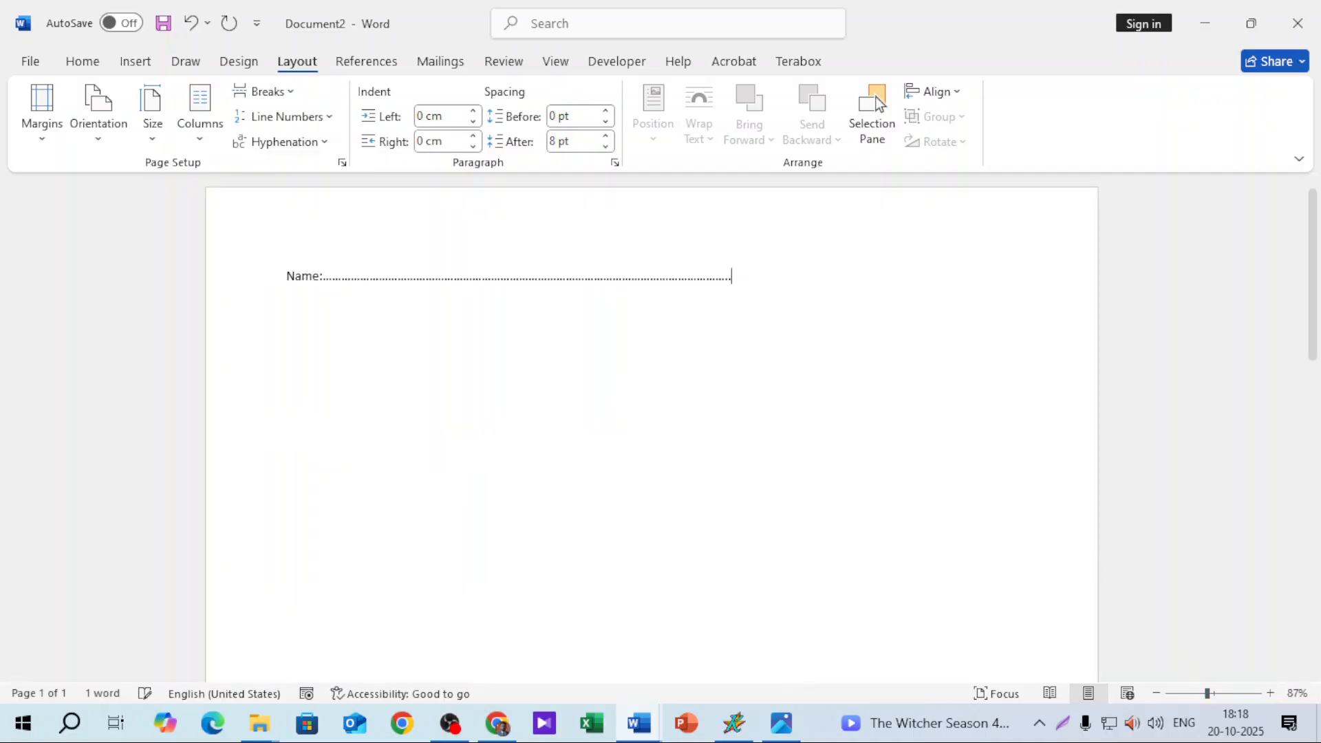
type("............................")
key("Return")
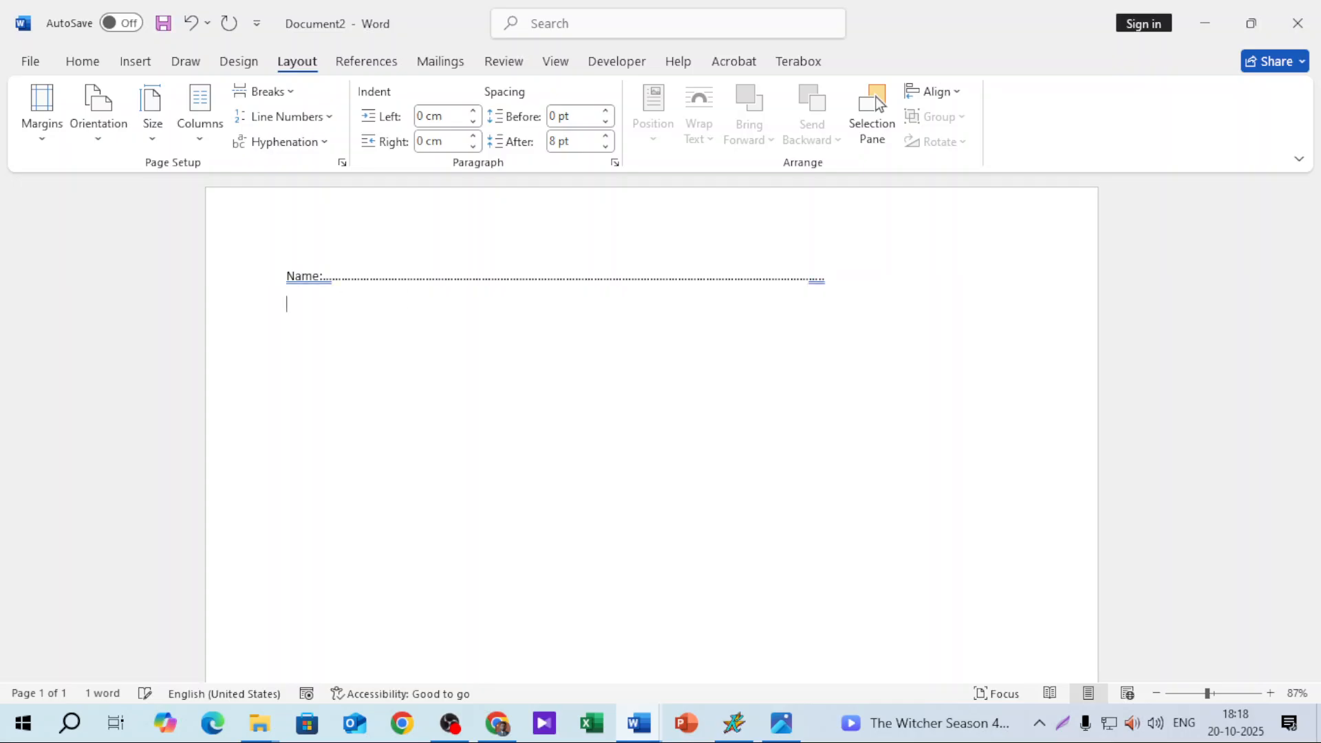
Write "Fathersna" on the line below the dotted Name line.
type("Fatger")
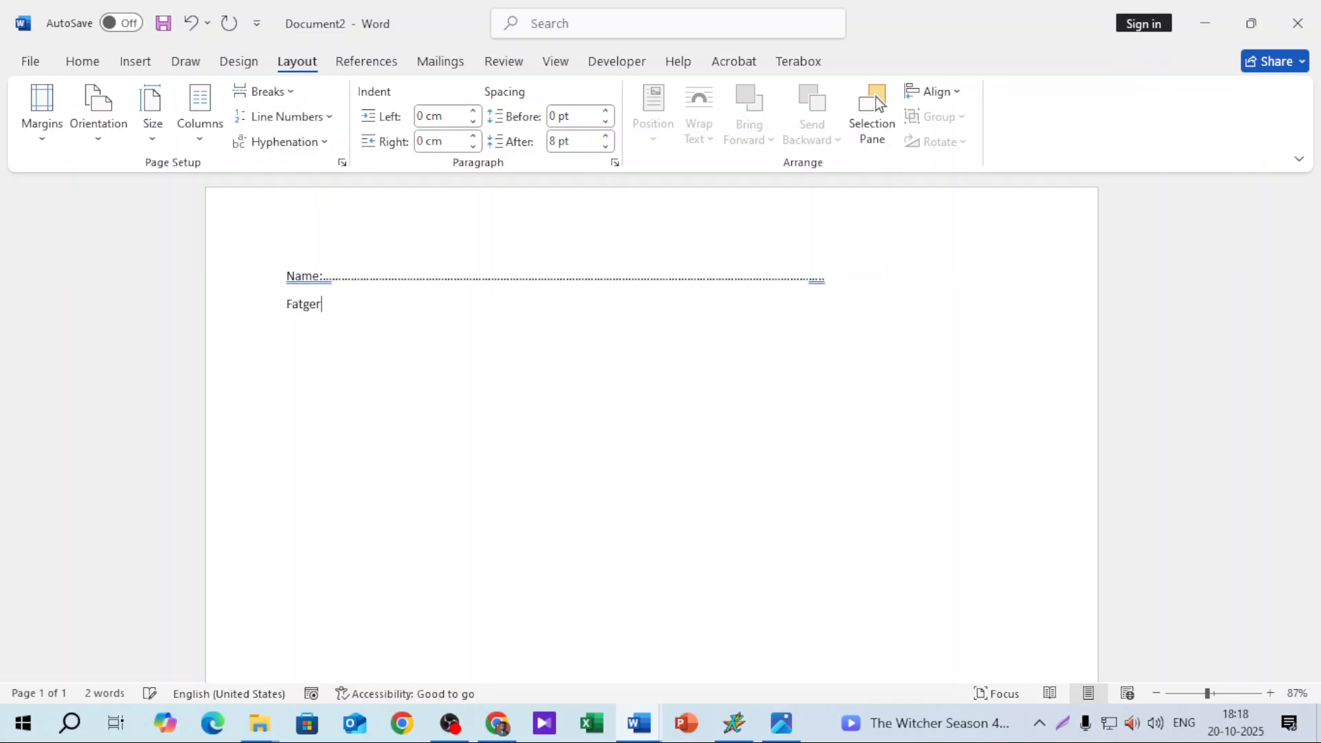
key("BackSpace")
key("BackSpace")
key("BackSpace")
type("hersna")
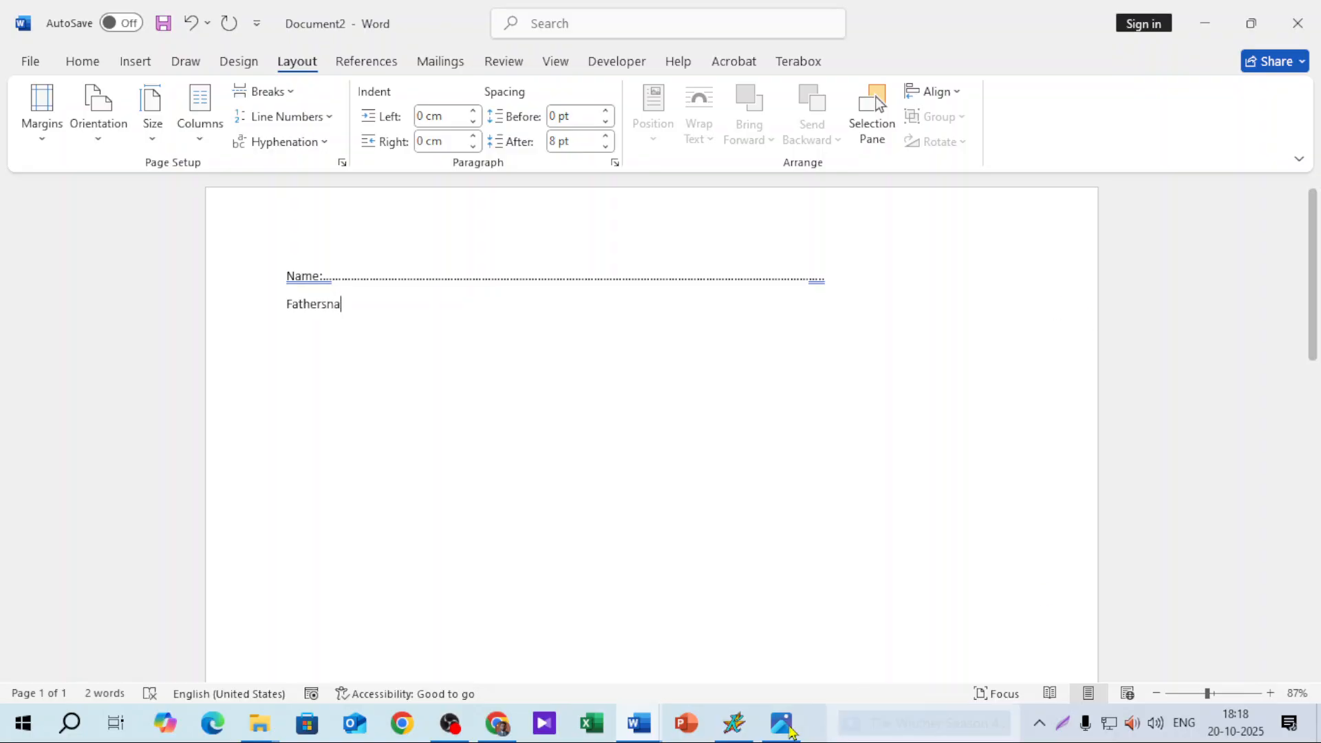
Switch to the image viewer and outline the form's reference fields, ADMISSION FORM heading and personal-details fields using temporary screen-capture selections.
left_click(781, 723)
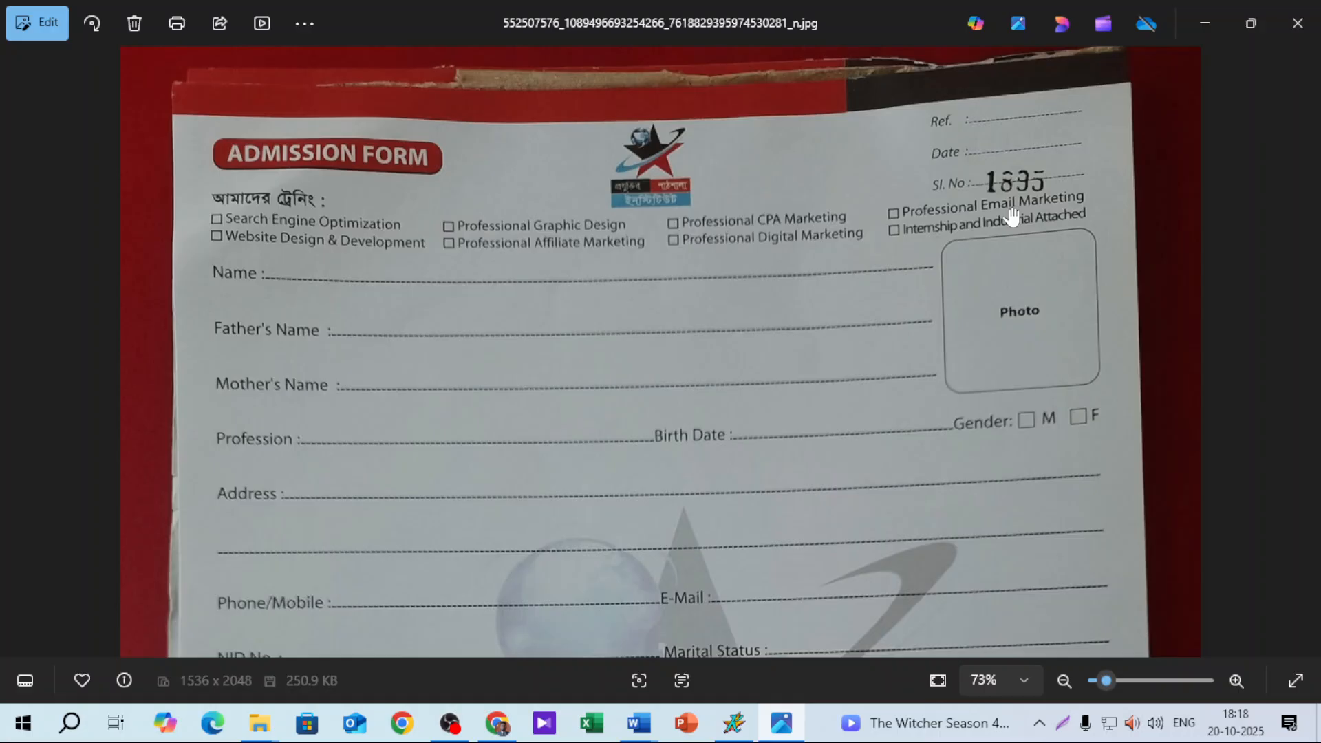
key("super+shift+s")
left_click_drag(943, 121, 1110, 197)
mouse_move(207, 129)
left_mouse_down()
mouse_move(466, 168)
mouse_move(458, 177)
left_mouse_up()
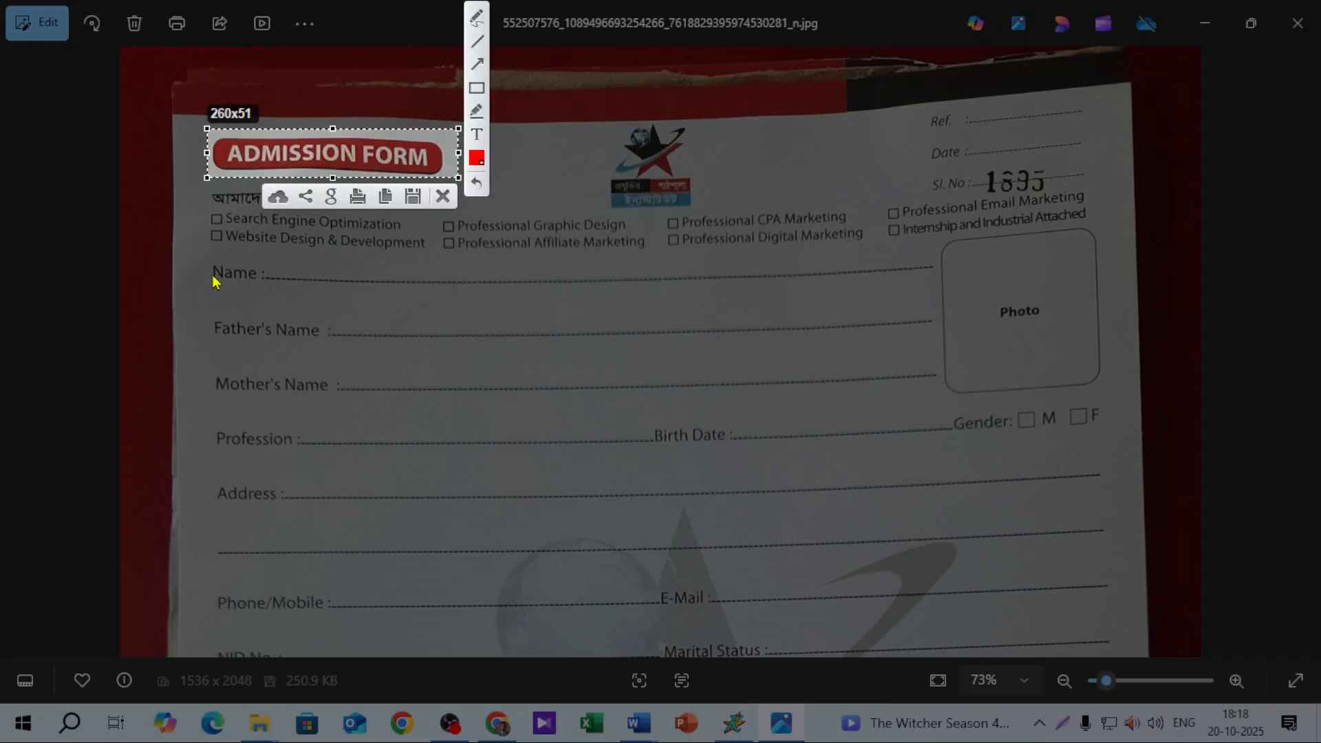
mouse_move(202, 256)
left_mouse_down()
mouse_move(783, 478)
mouse_move(938, 598)
mouse_move(1076, 654)
mouse_move(1134, 661)
mouse_move(937, 611)
left_mouse_up()
key("Escape")
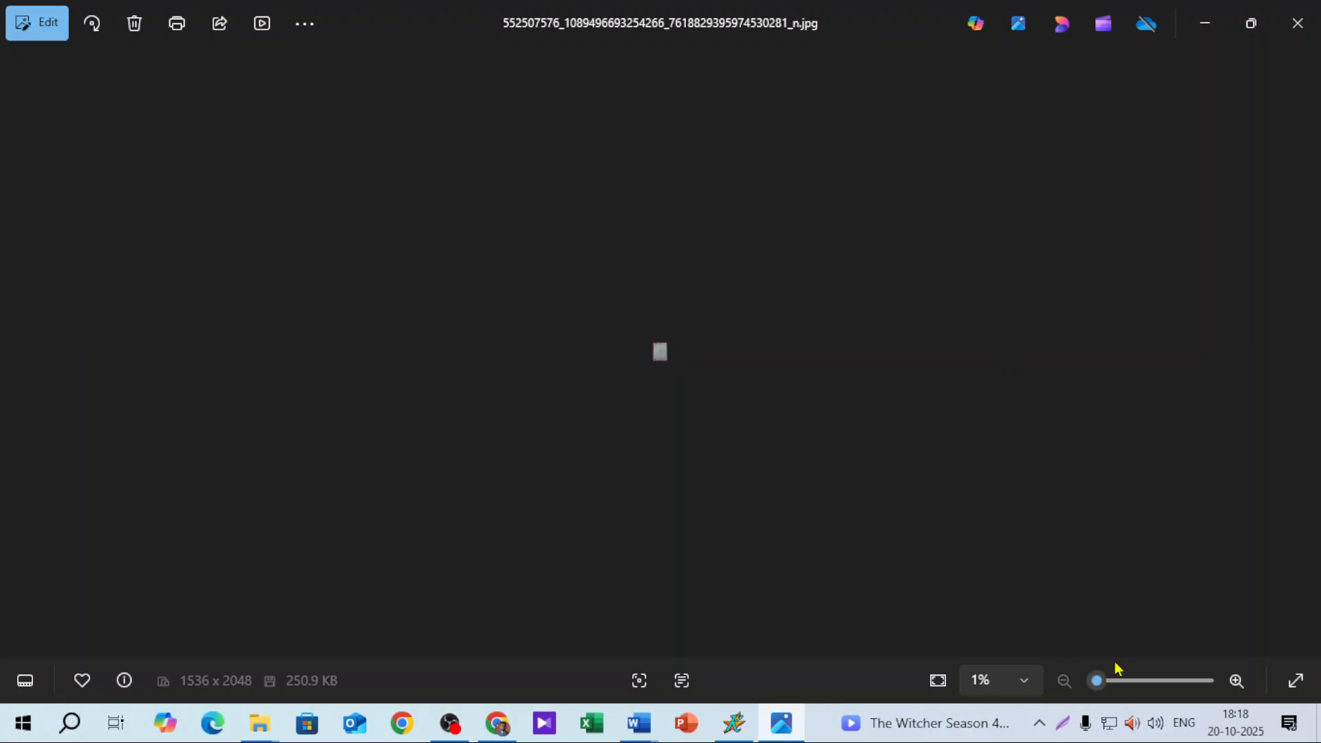
Capture the form's personal-details block from Name to Marital Status, including the Photo box, and copy the capture.
left_click_drag(1103, 678, 1109, 679)
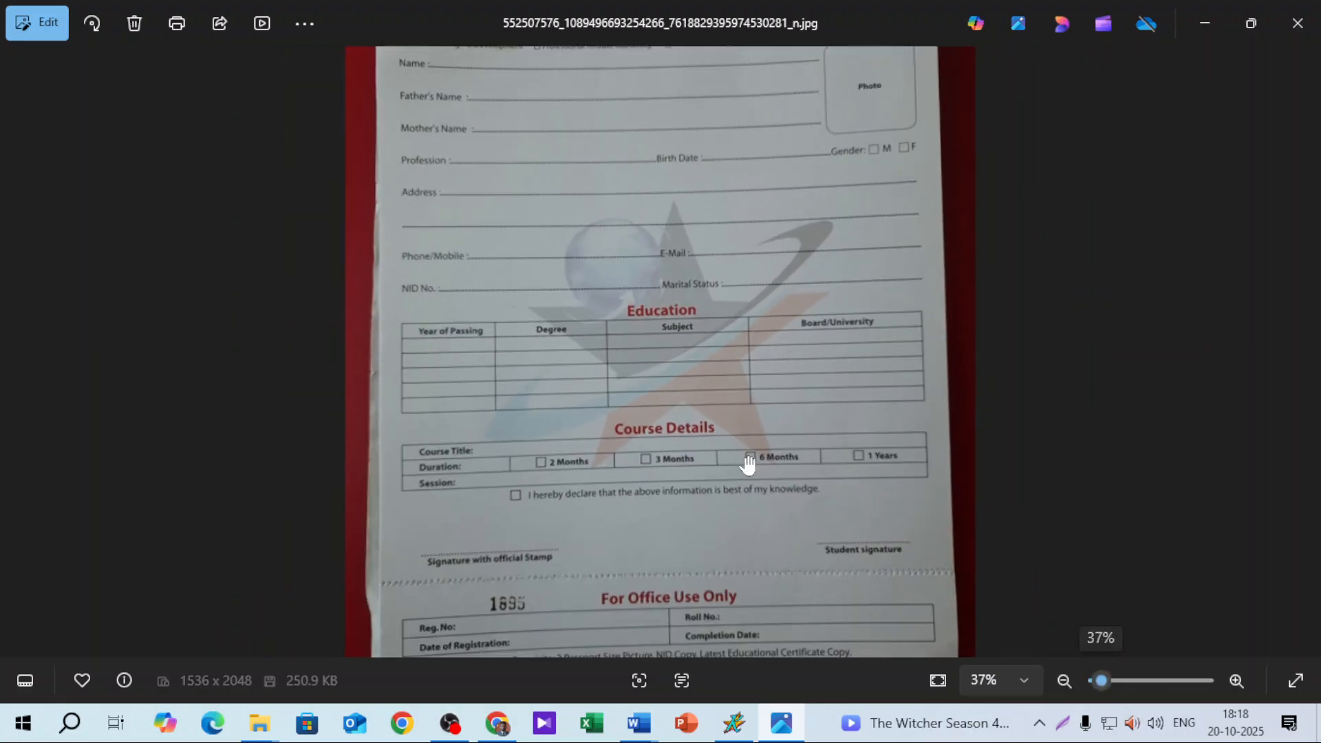
scroll(718, 404, "up", 2)
left_click_drag(902, 292, 886, 482)
key("super+shift+s")
left_click_drag(340, 183, 707, 337)
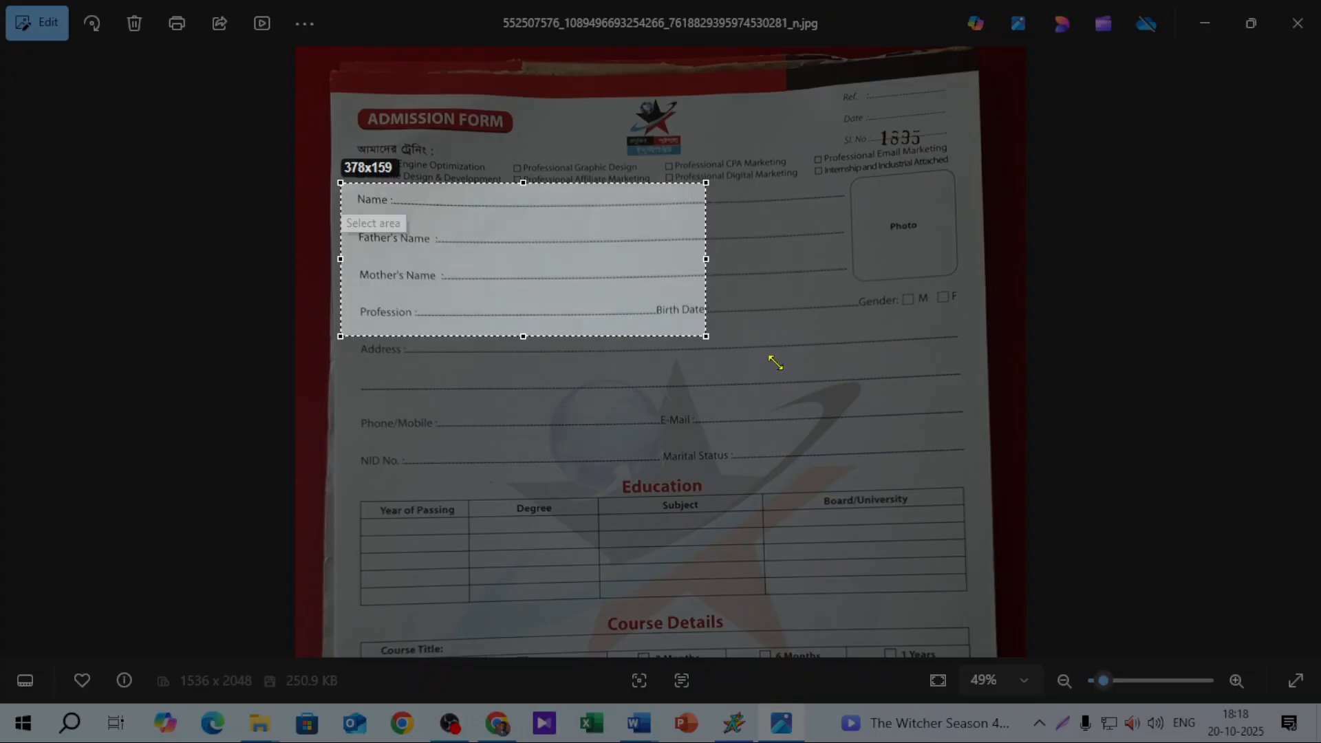
left_click_drag(775, 362, 999, 474)
key("ctrl+c")
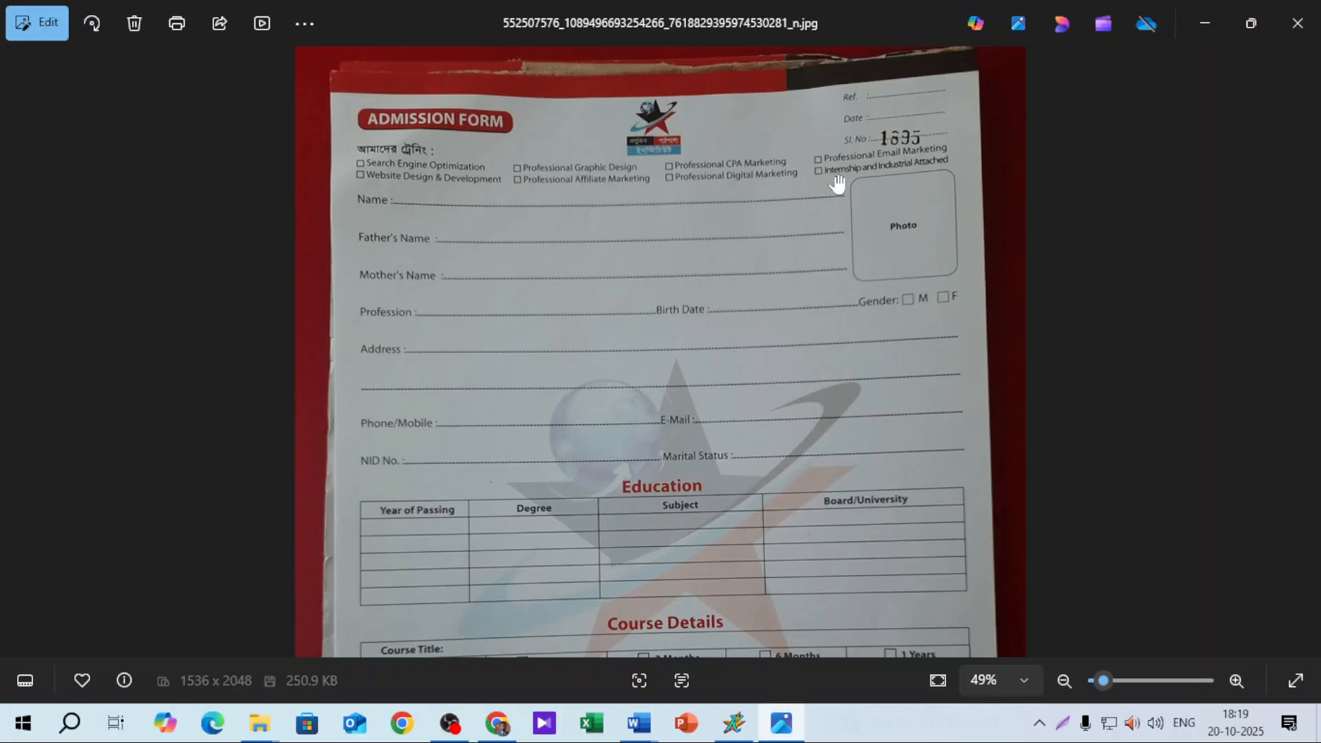
Capture only the Photo box beside the name fields and copy the capture.
key("Print")
left_click_drag(834, 170, 981, 286)
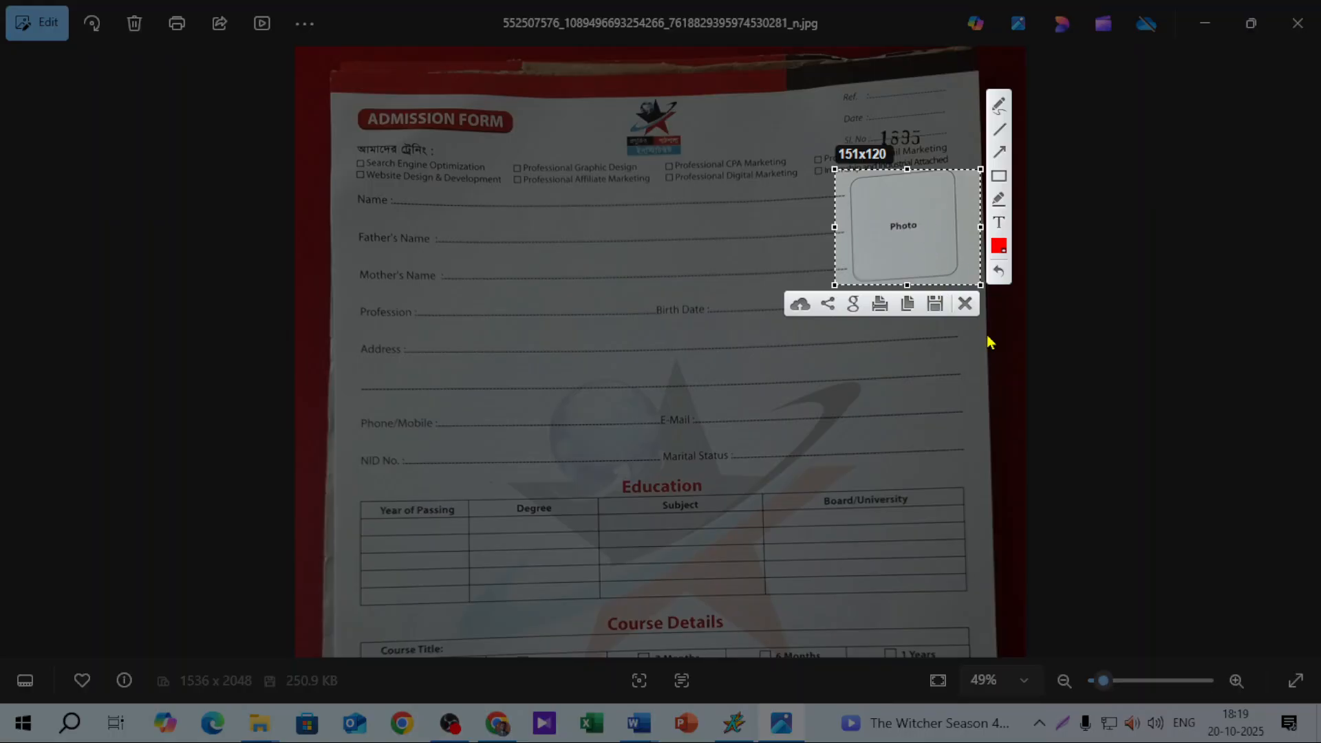
key("ctrl+c")
Capture the red Education heading above the qualifications table and copy the capture.
left_click_drag(817, 464, 839, 389)
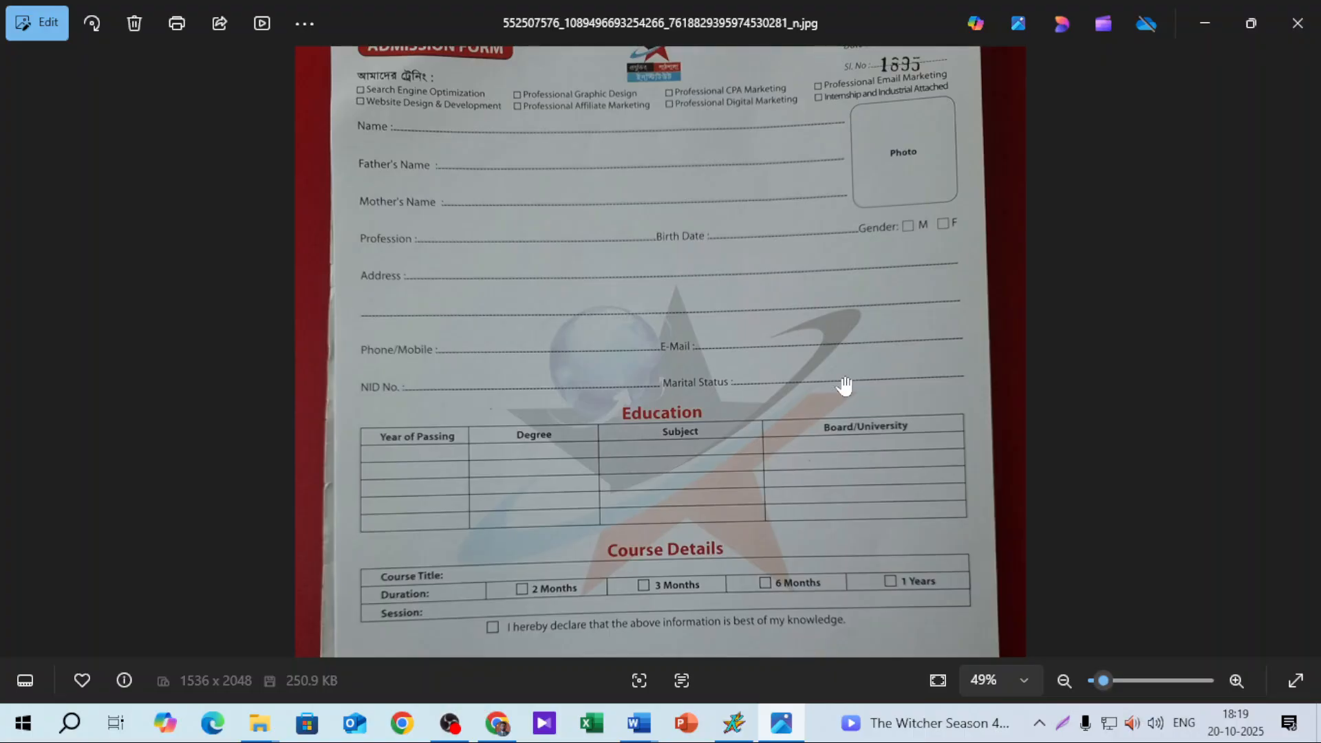
left_click_drag(799, 327, 802, 225)
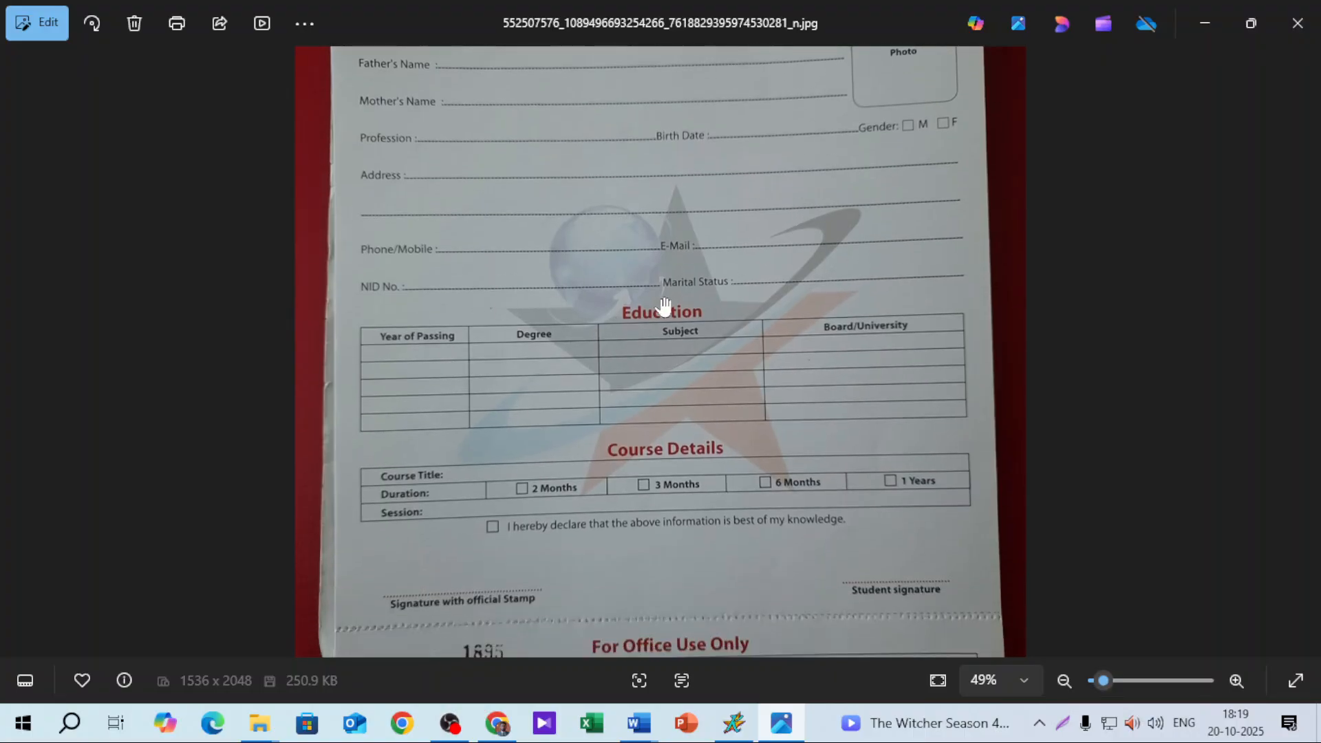
key("Print")
left_click_drag(605, 294, 720, 326)
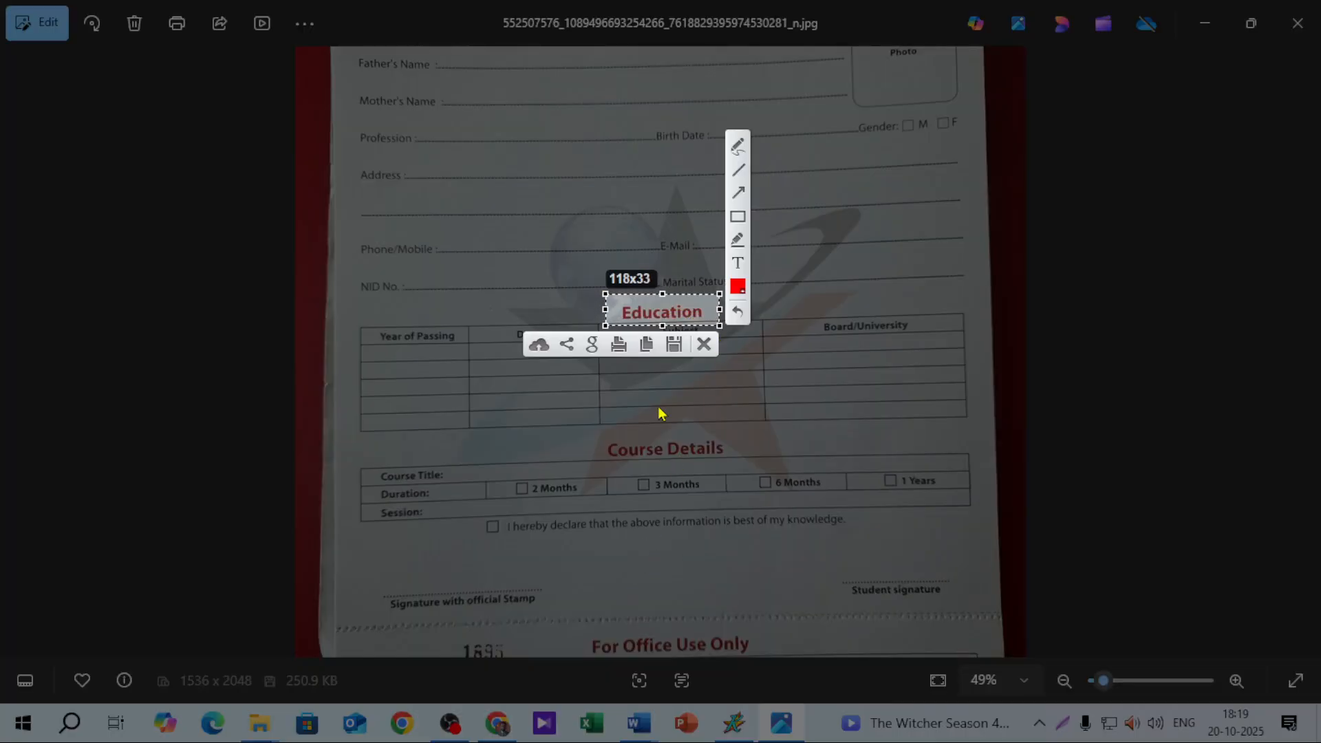
key("ctrl+c")
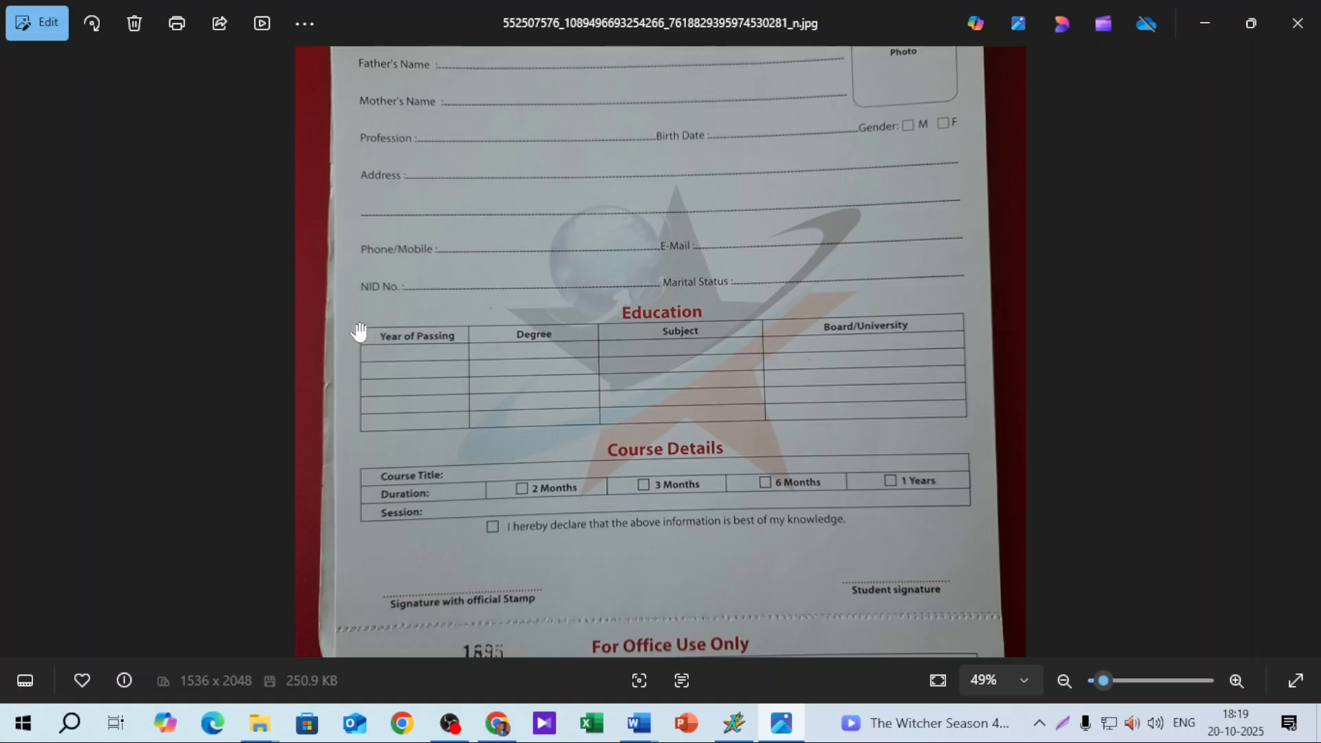
Examine the form's lower part, covering the Education table, Course Details, signature lines, For Office Use Only section and footer.
scroll(359, 332, "down", 2)
scroll(548, 369, "up", 2)
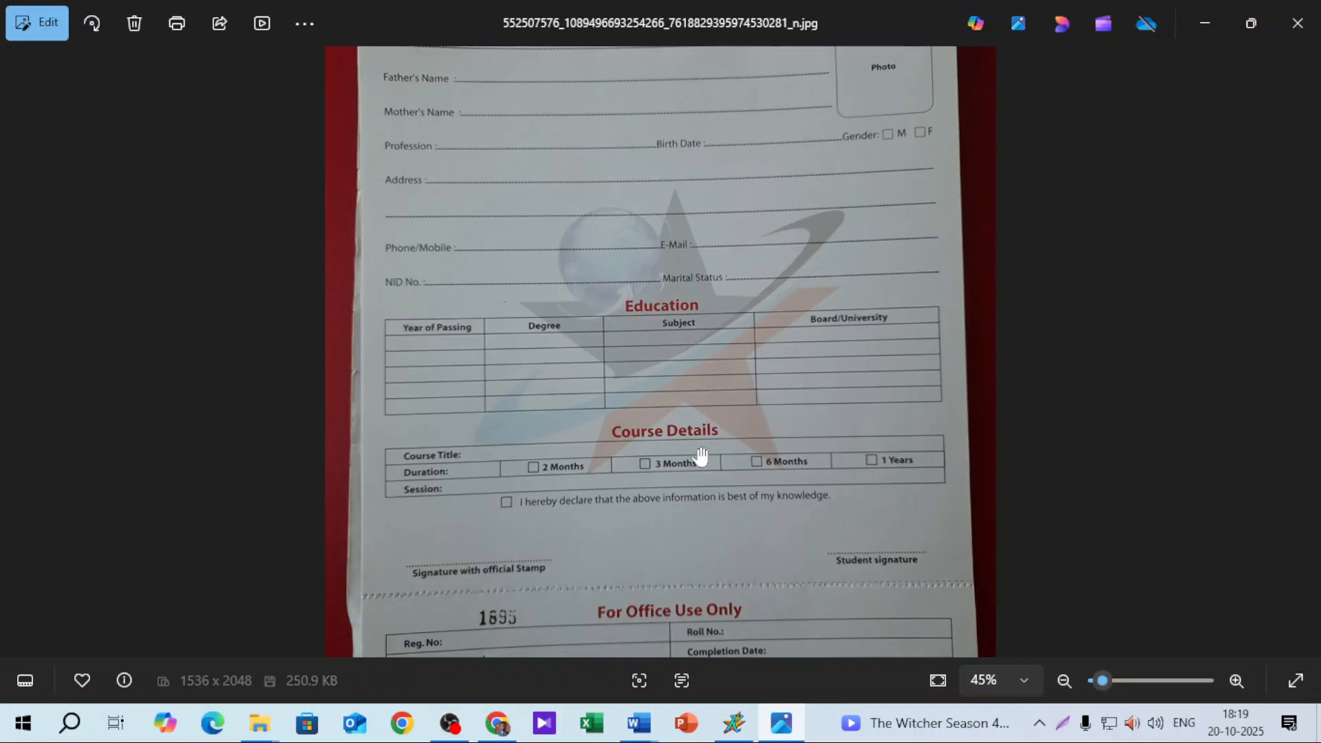
scroll(723, 437, "down", 1)
left_click_drag(694, 515, 412, 390)
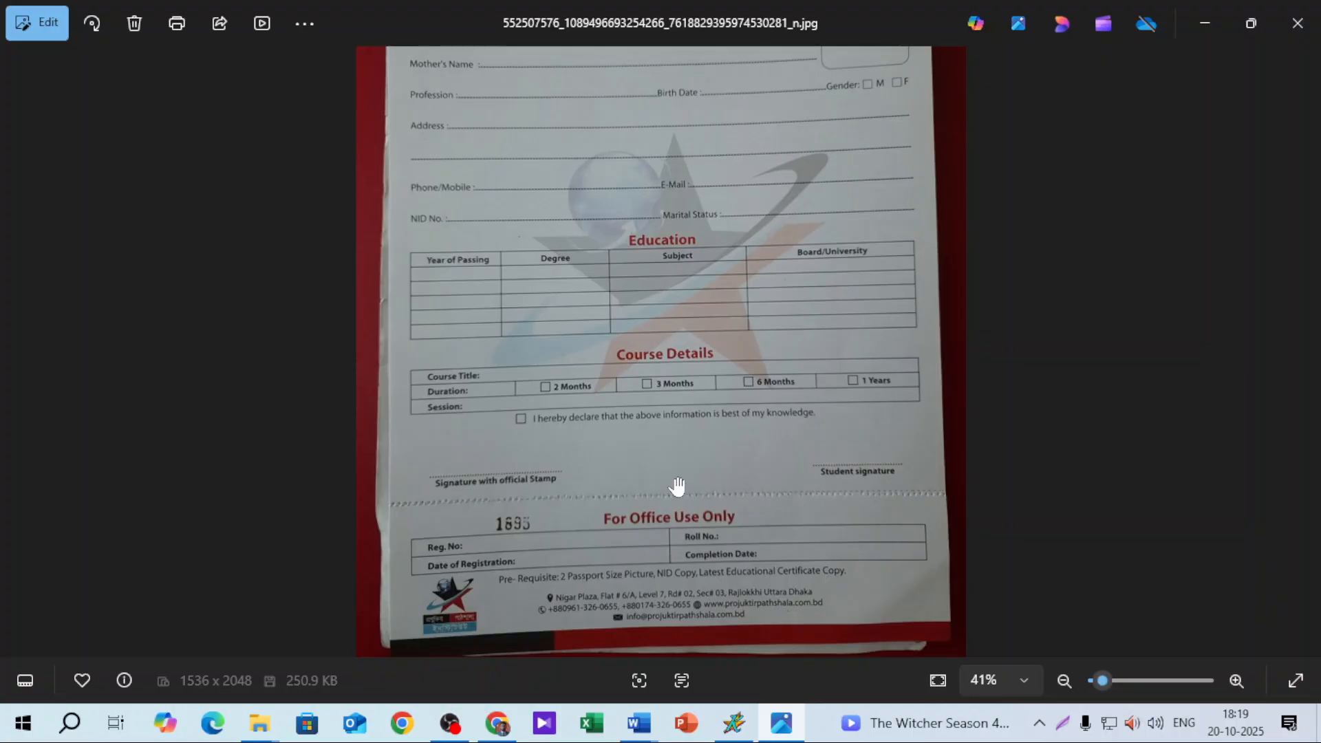
scroll(678, 487, "up", 2)
scroll(676, 487, "down", 1)
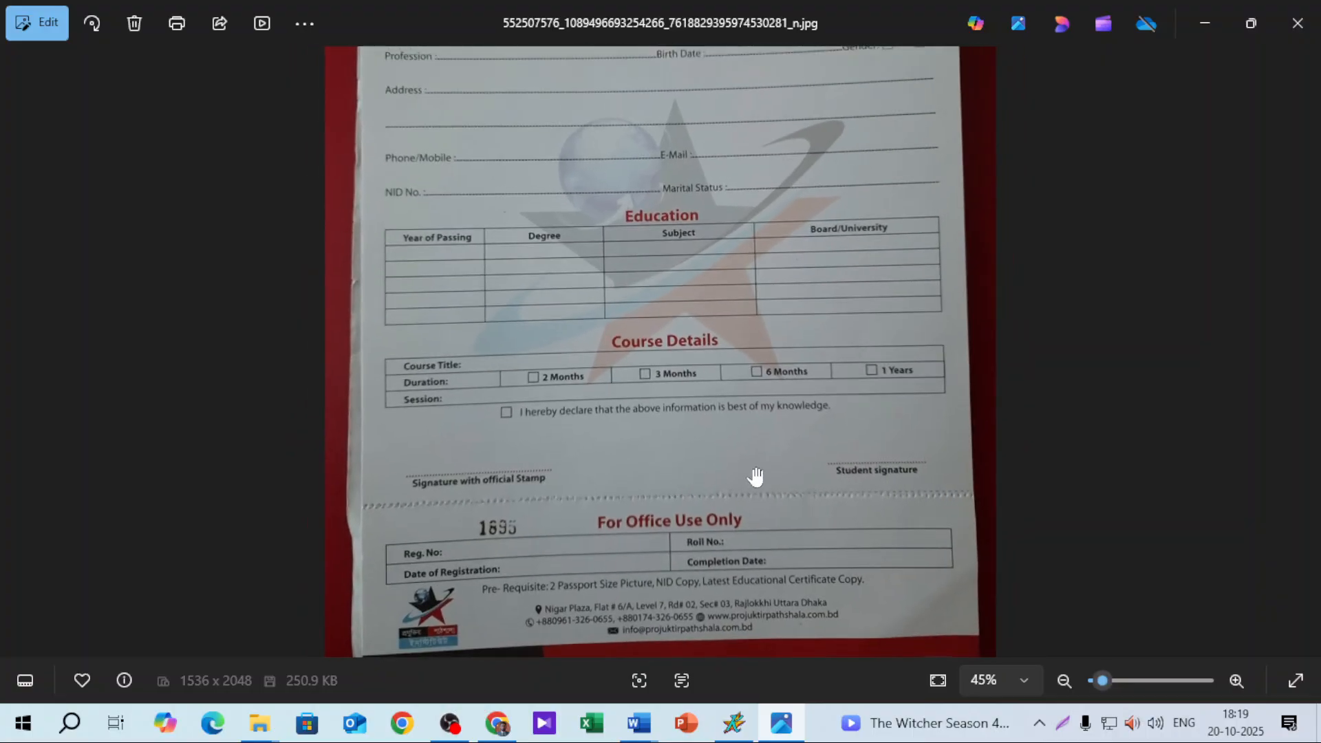
left_click_drag(756, 476, 751, 410)
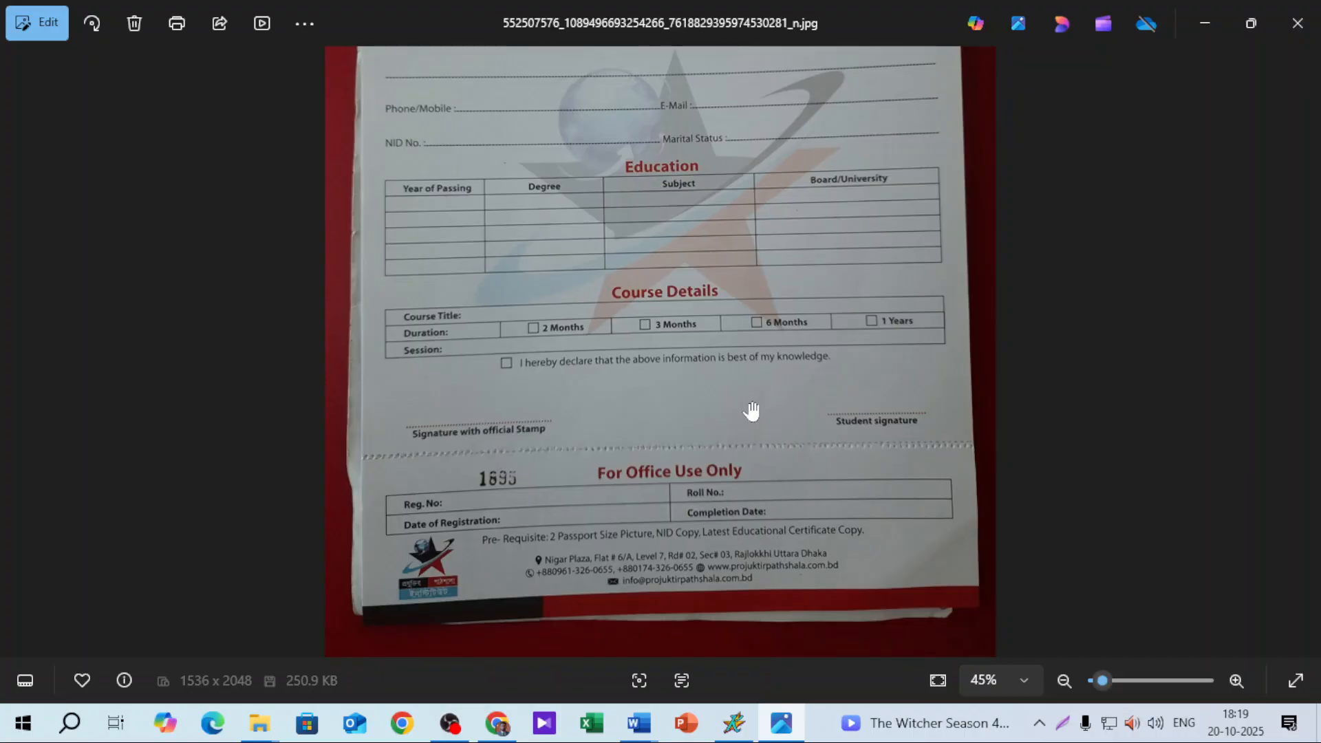